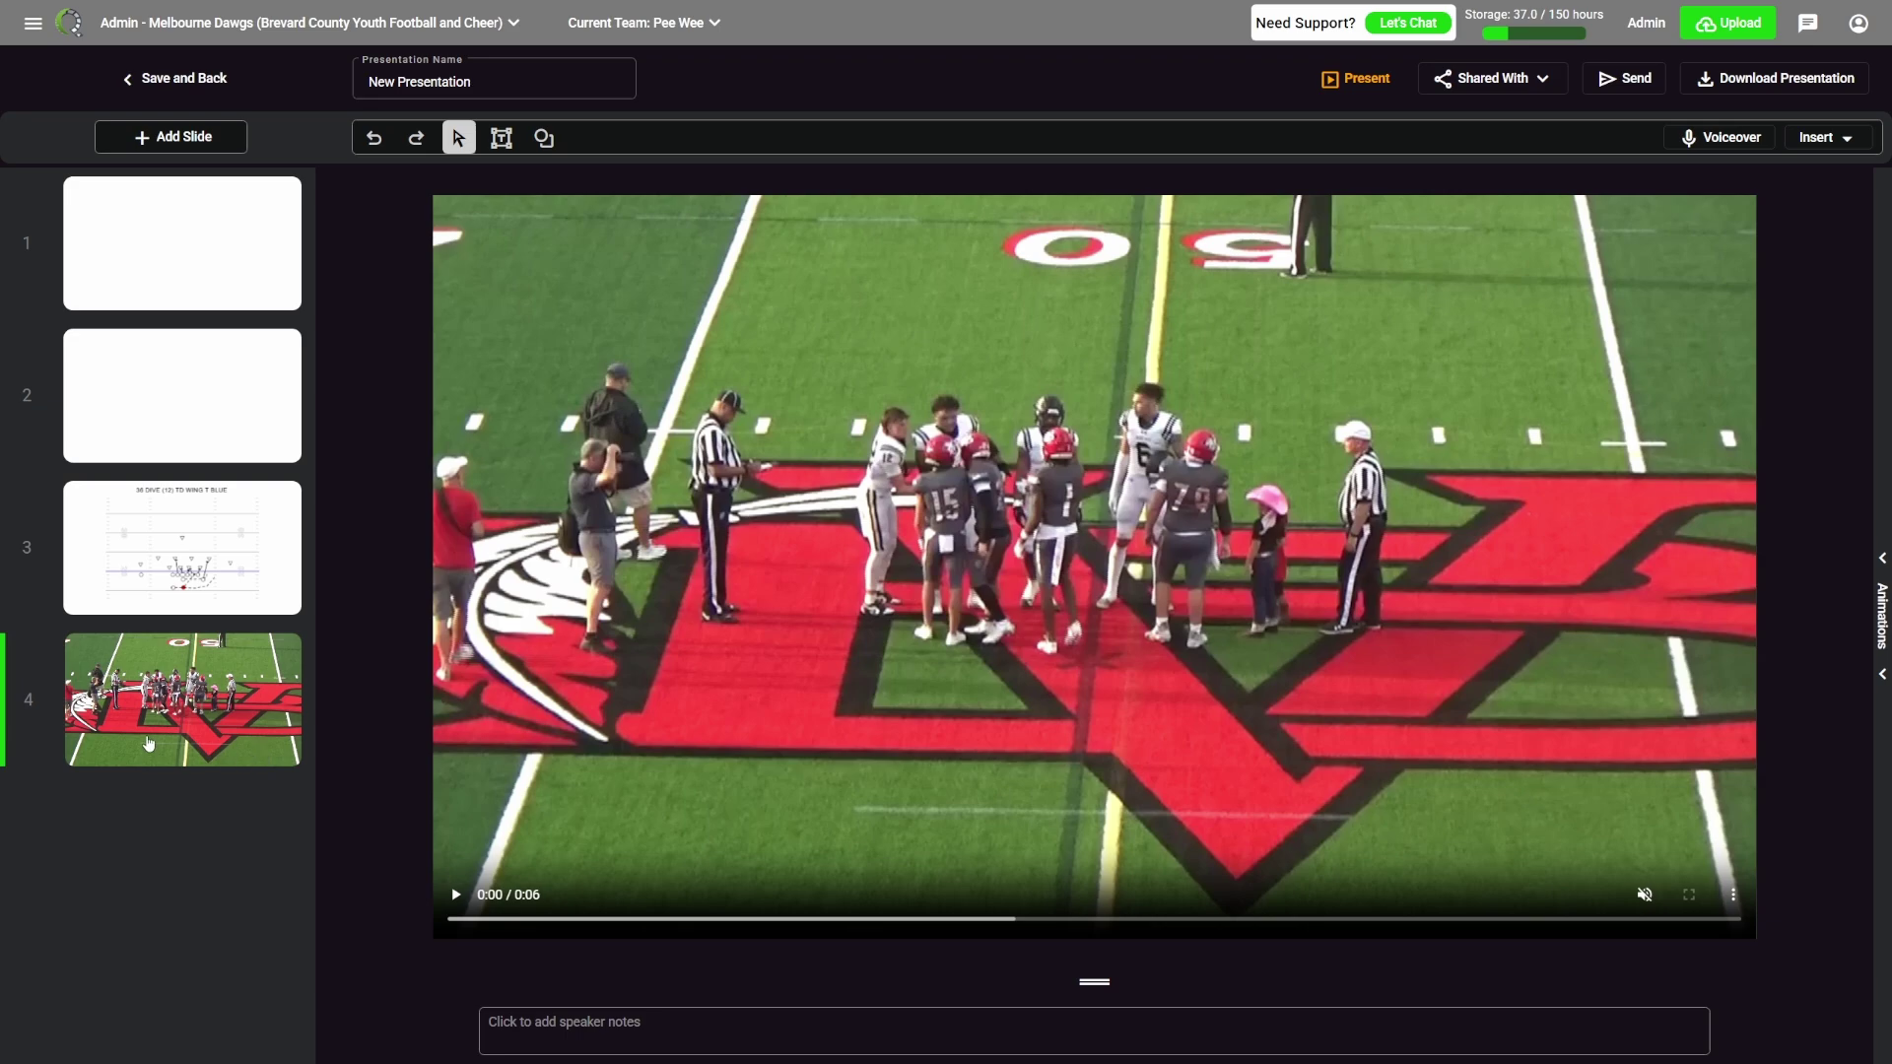
Insert four plays on slide 2 from the first 2025-2026 install folder: 33X OPTION, 33X OPTION PASS, 34 X and the first 36 DIVE.
left_click(190, 424)
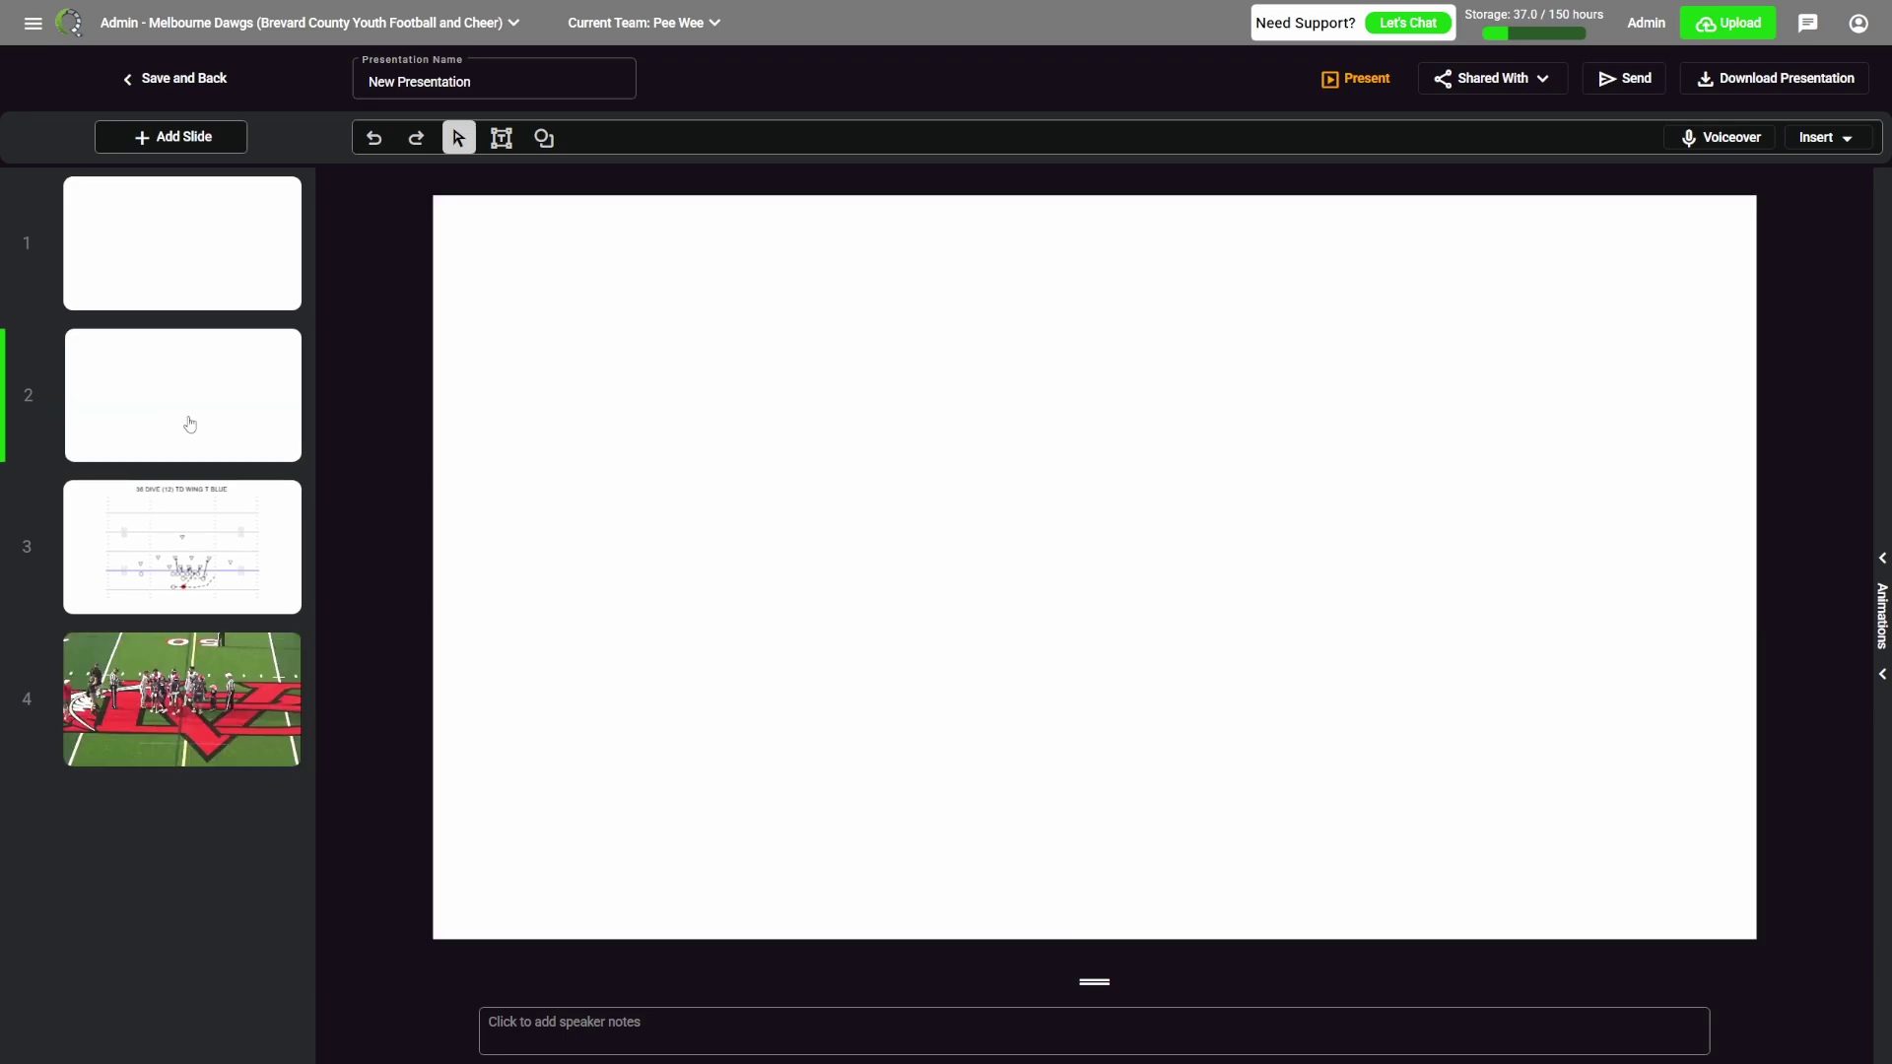
left_click(1818, 146)
left_click(1785, 187)
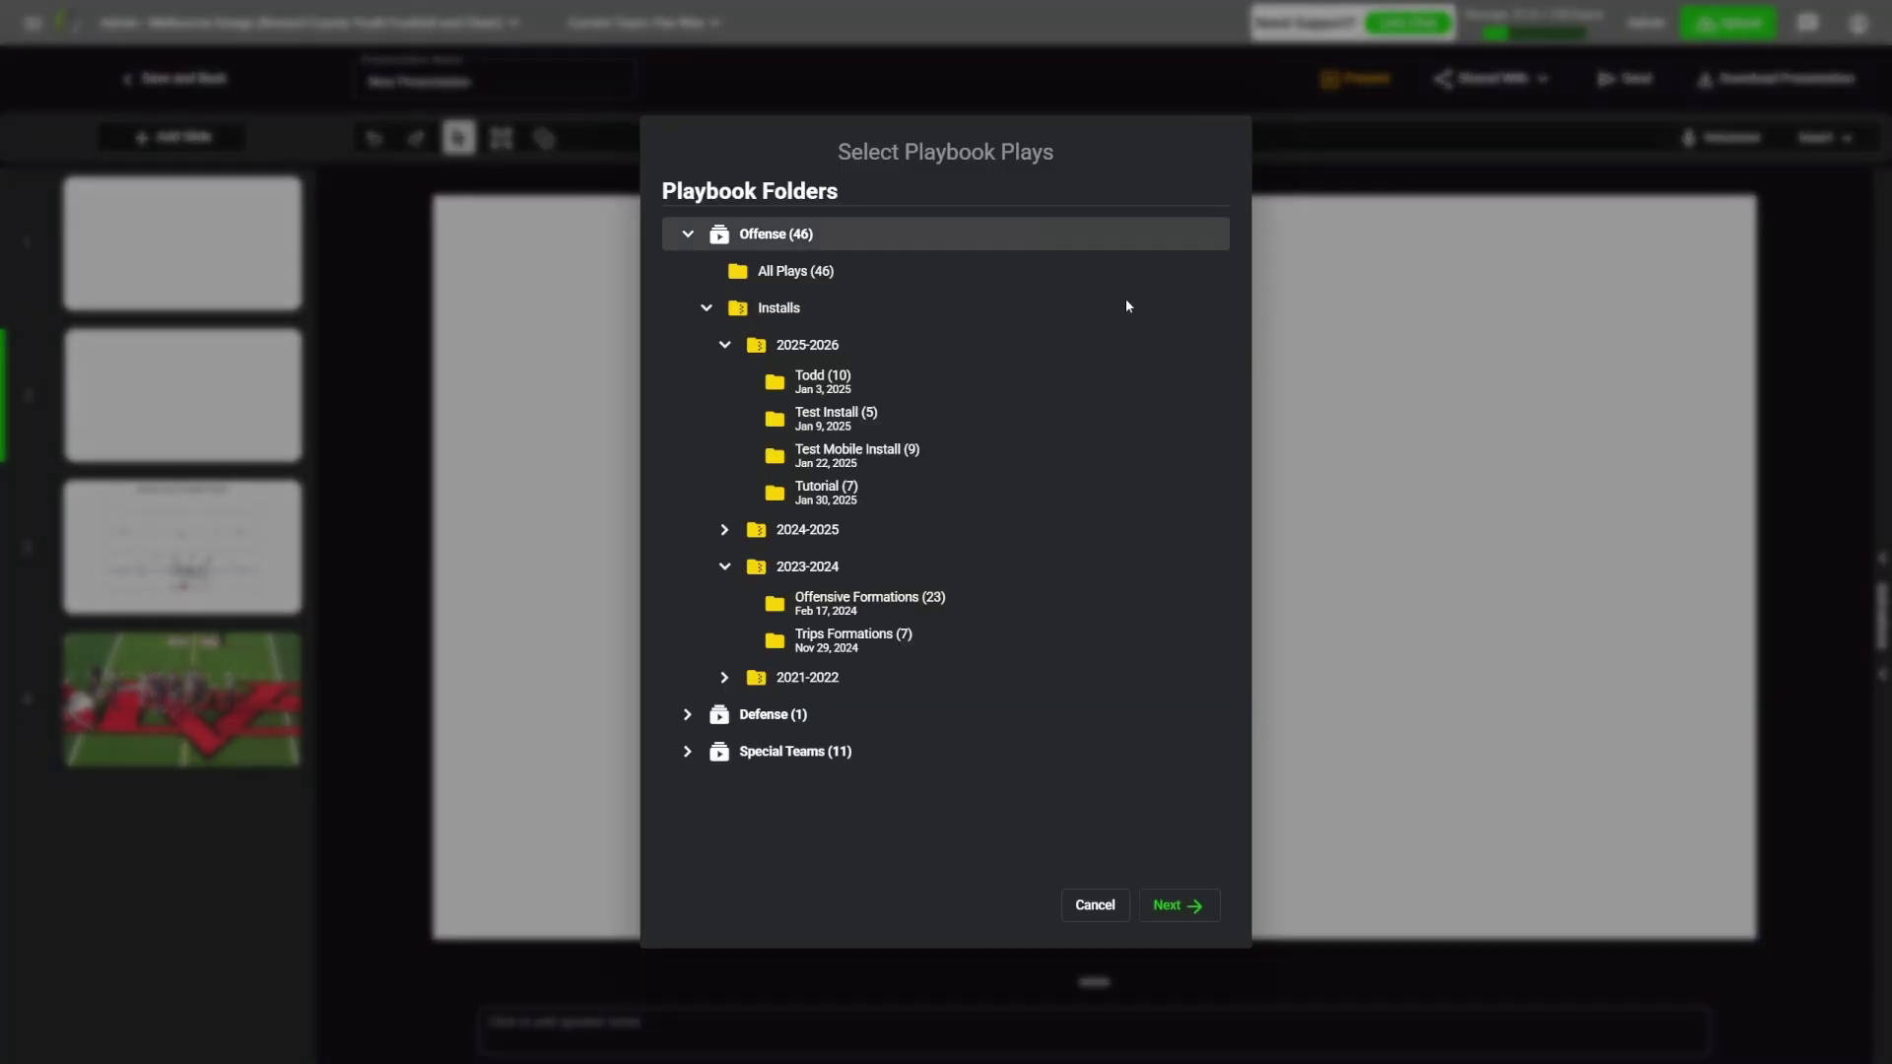
left_click(831, 394)
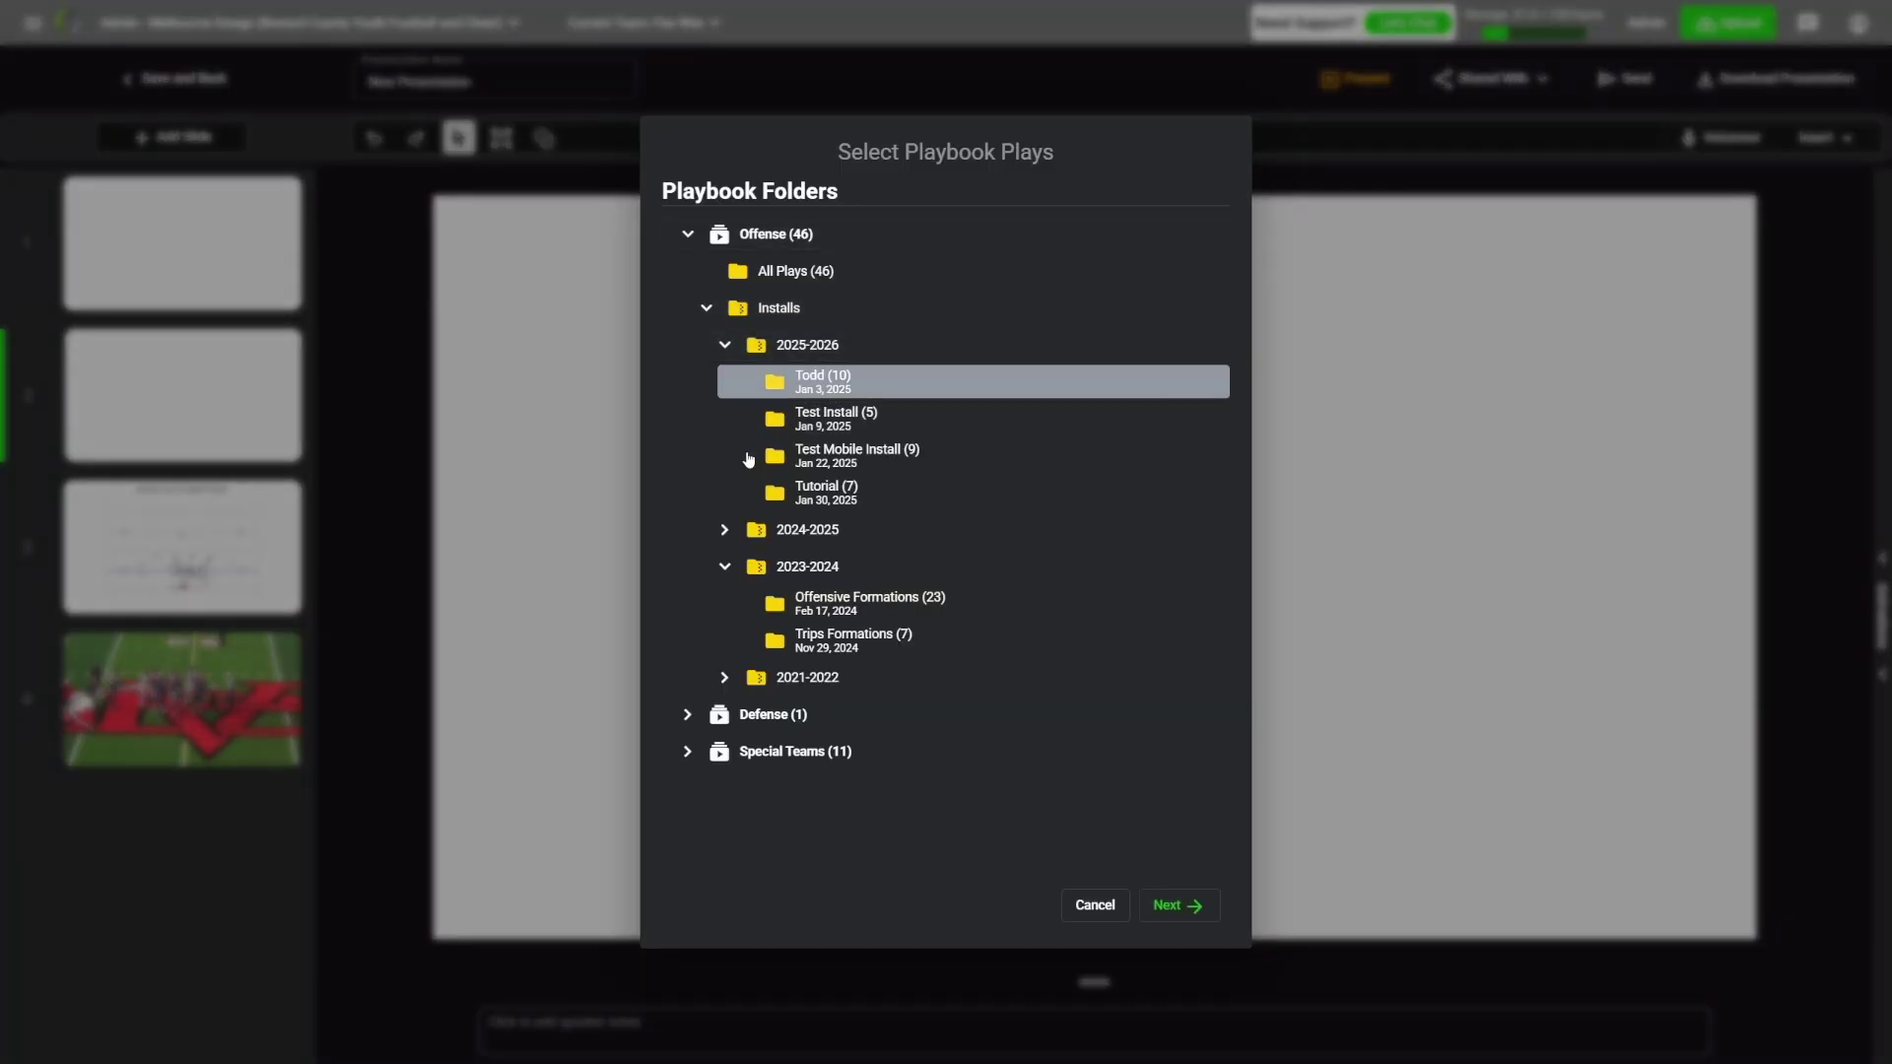
left_click(1173, 905)
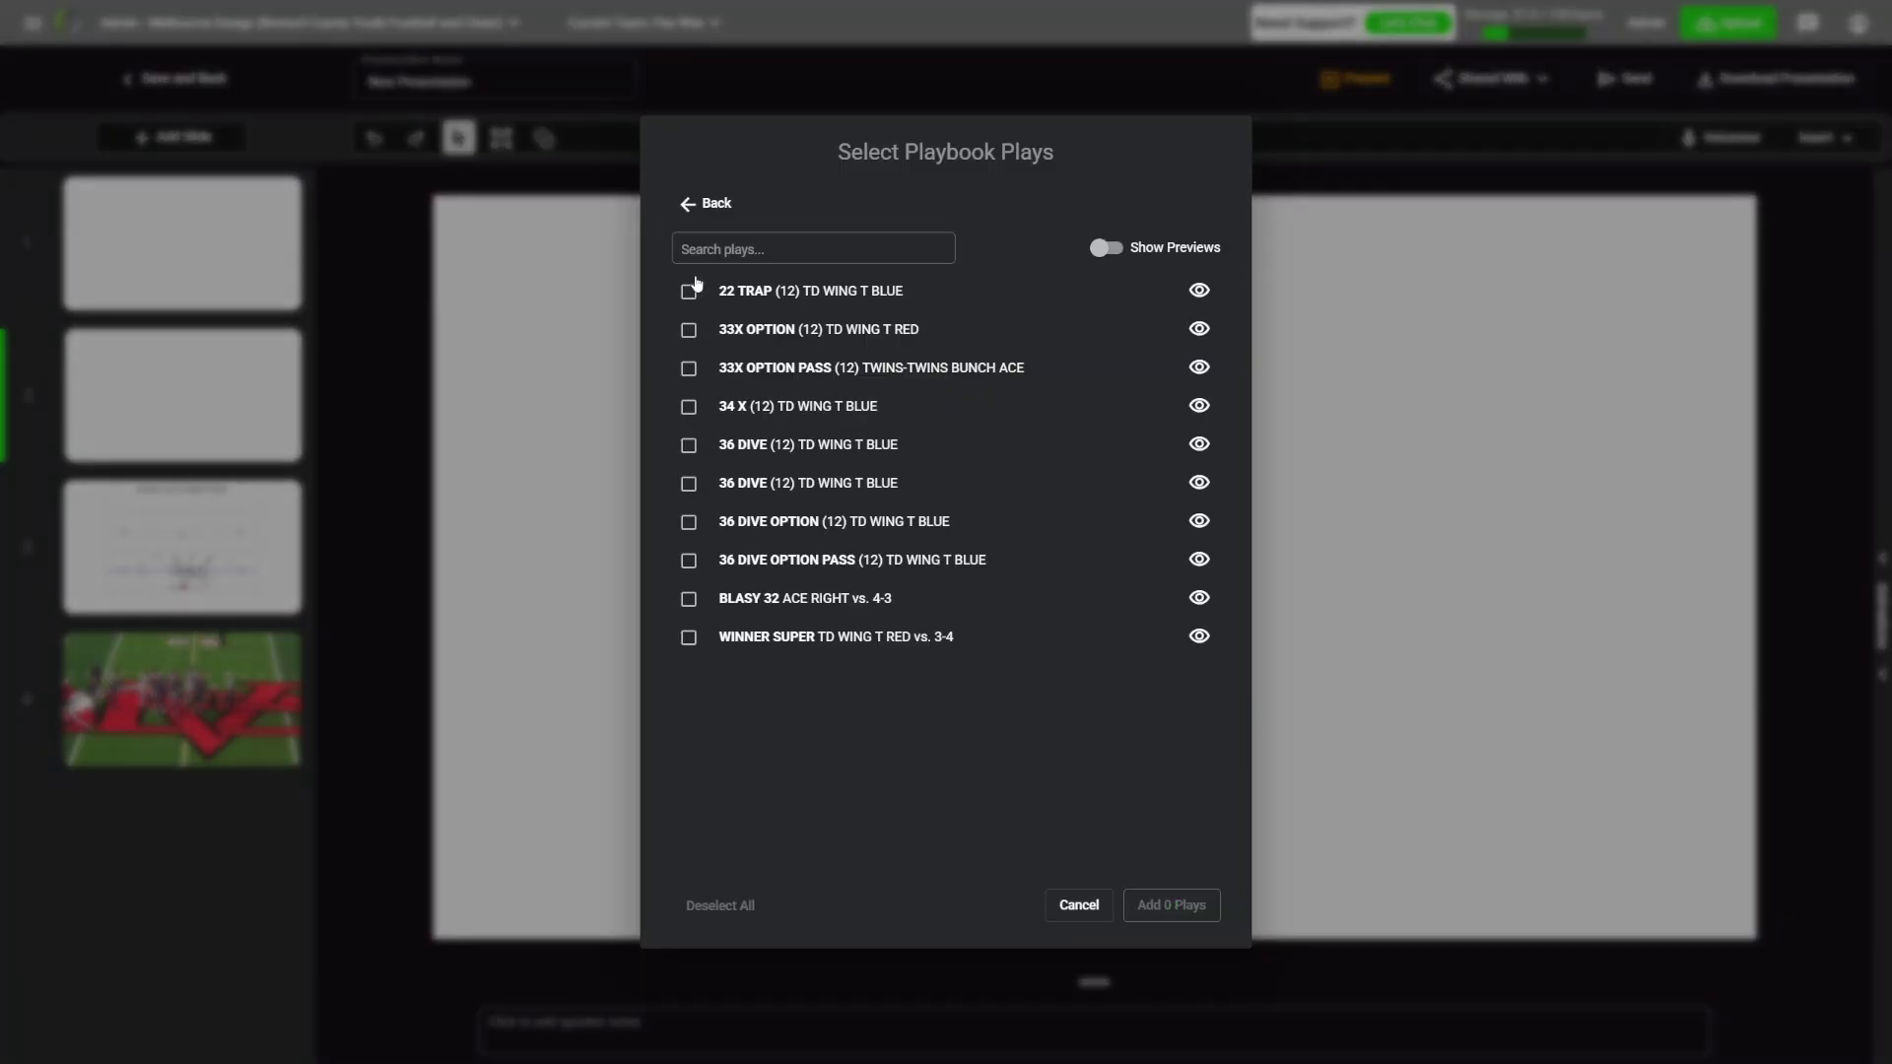
left_click(690, 333)
left_click(690, 380)
left_click(696, 414)
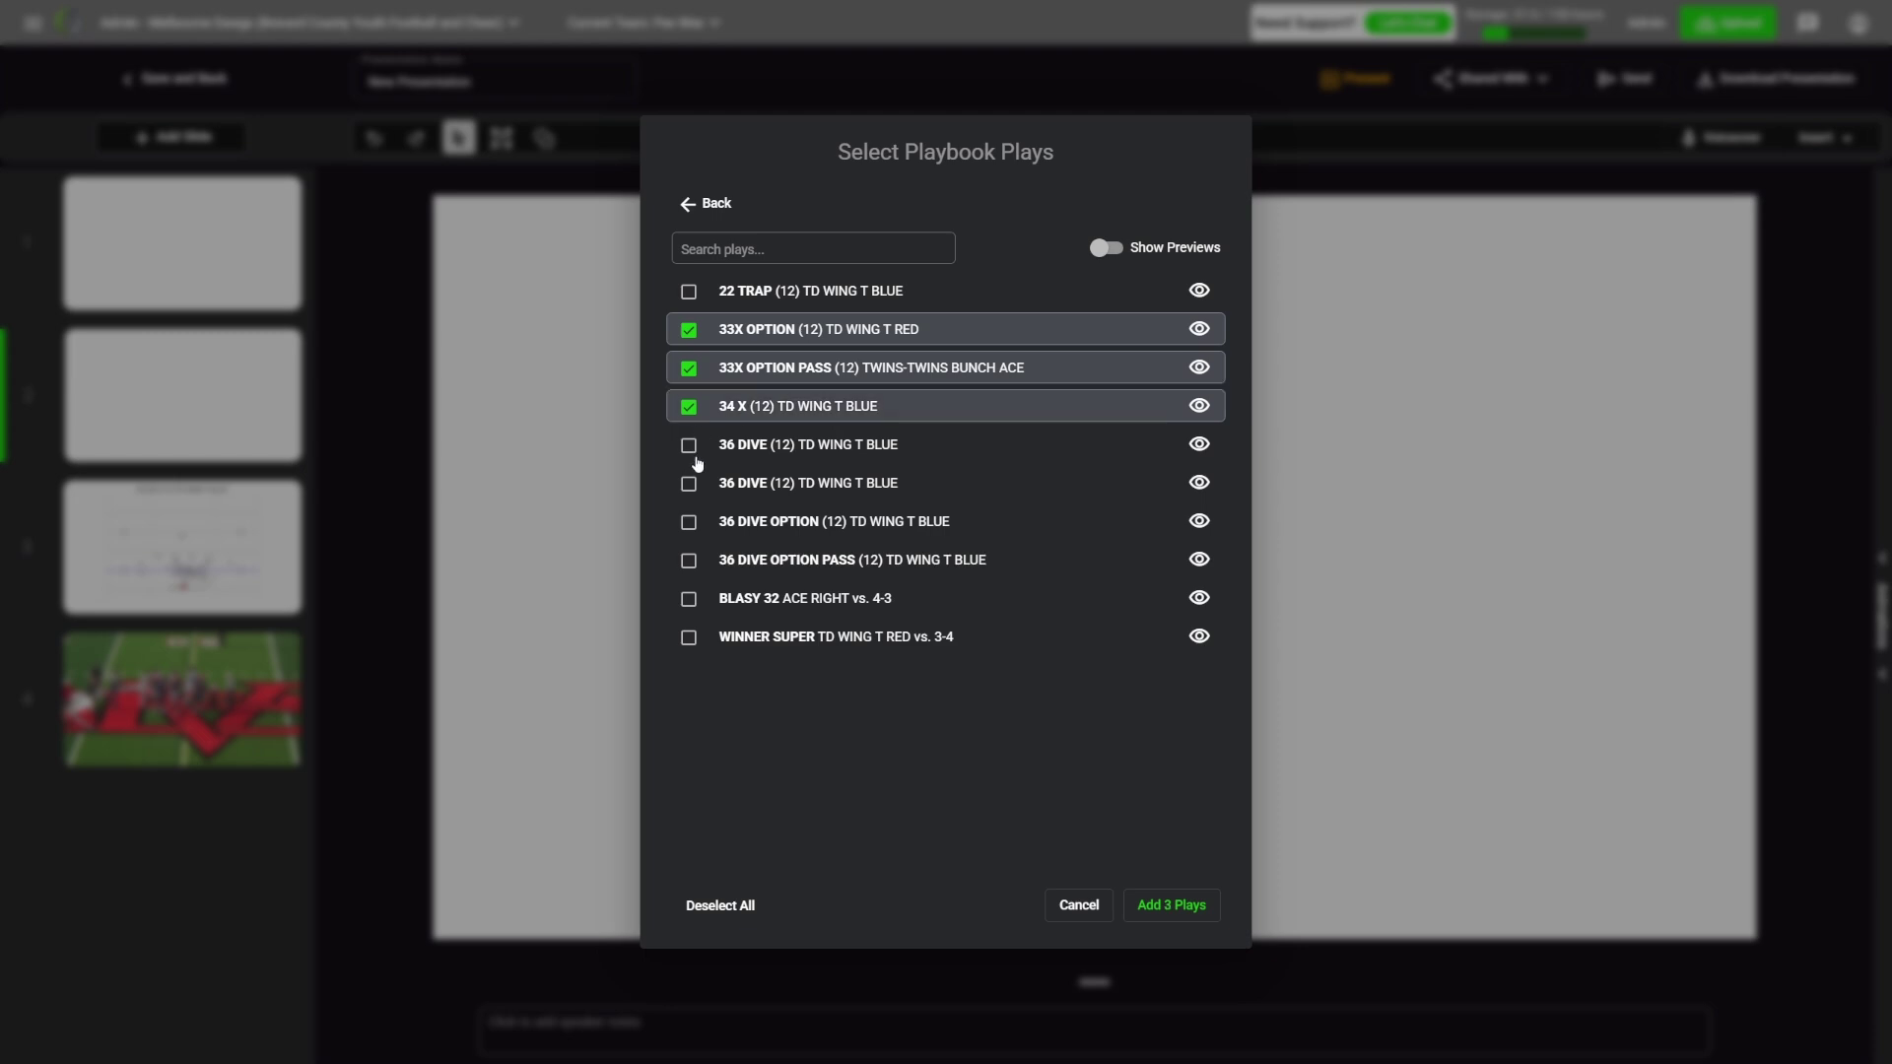
left_click(694, 455)
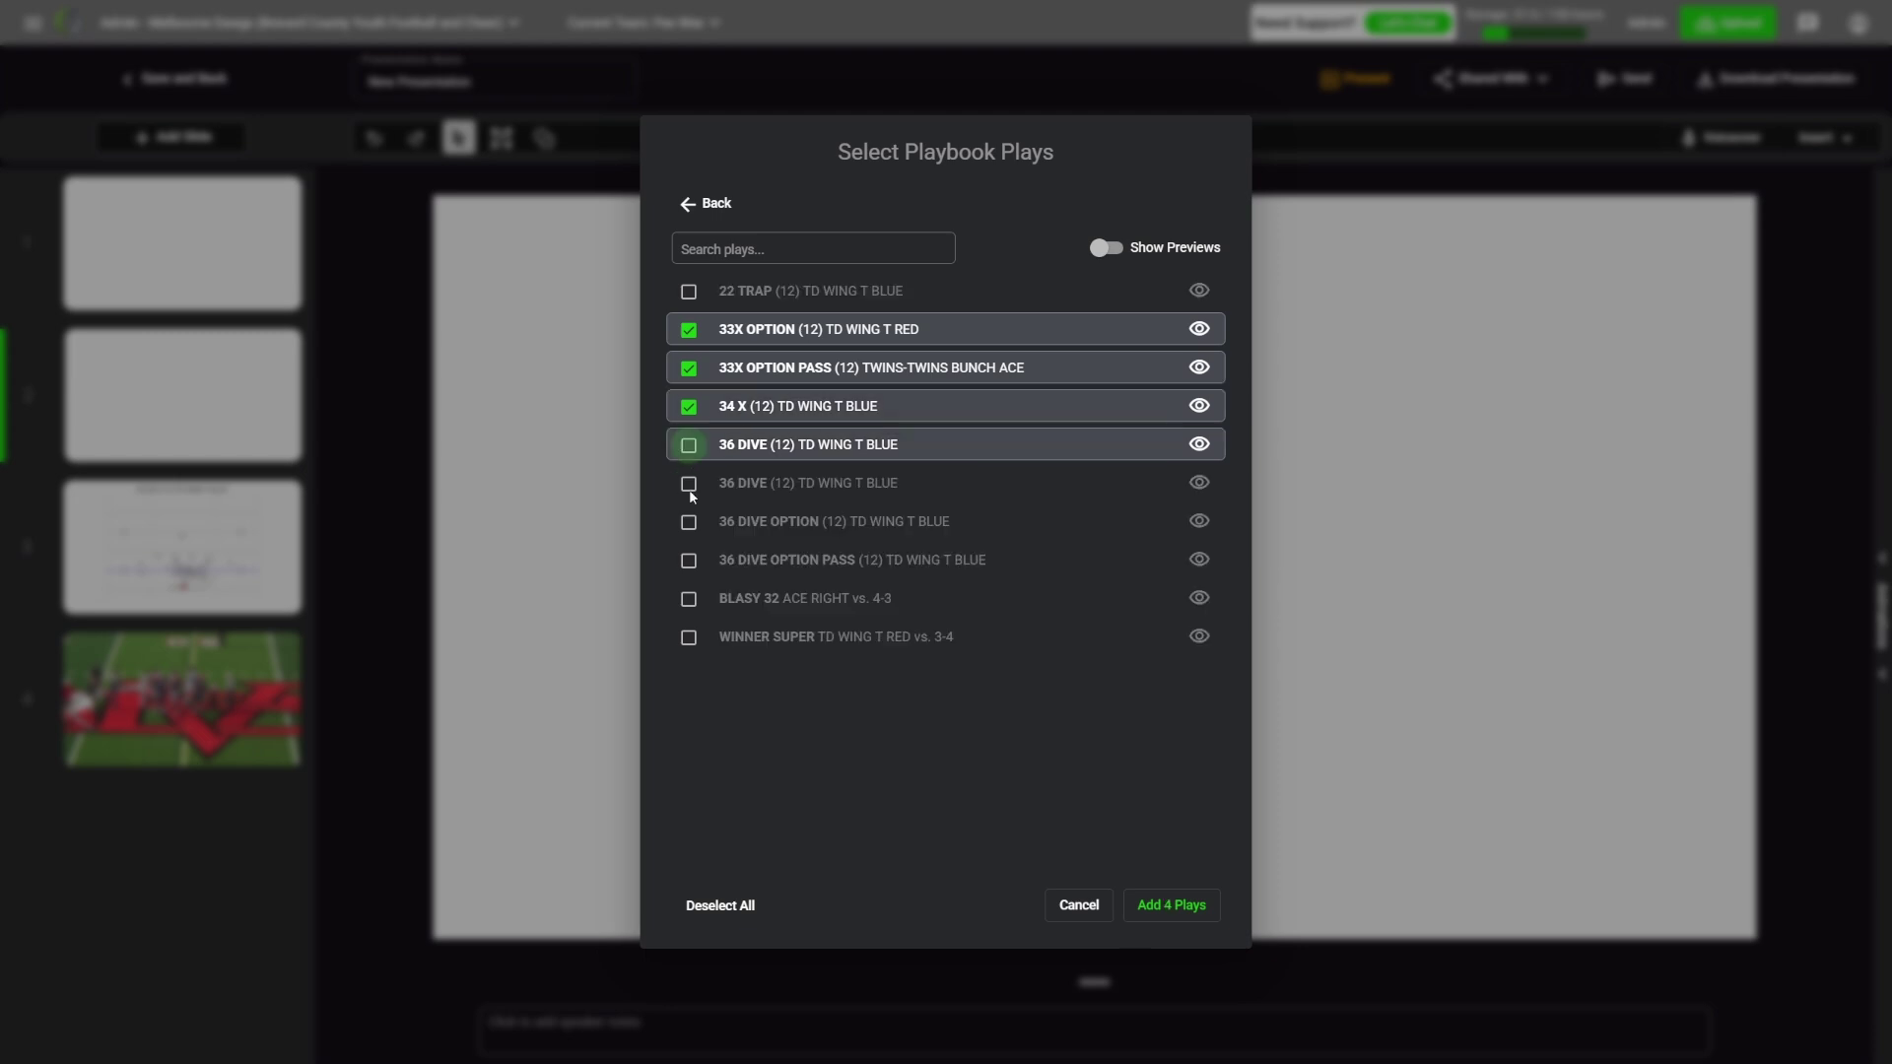
left_click(1157, 907)
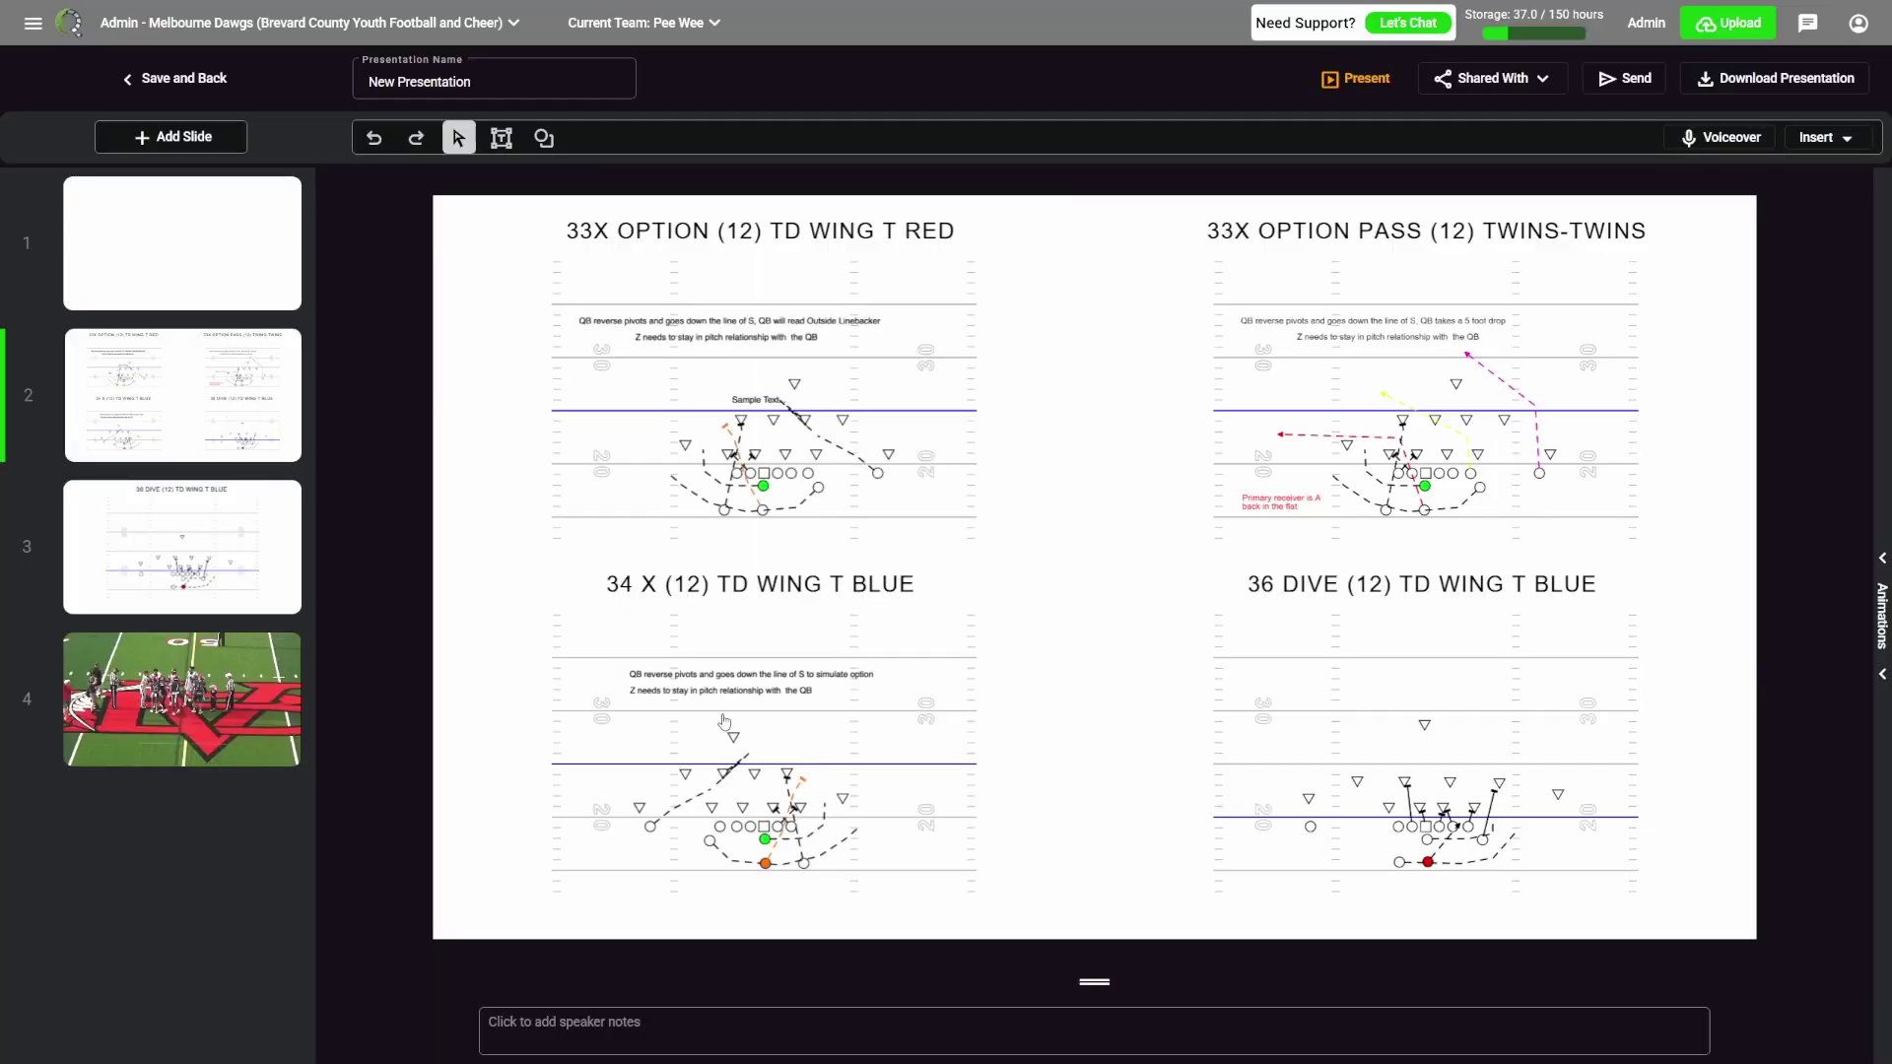
Shrink the 34 X and 33X OPTION play diagrams on slide 2 and move both toward the slide's left edge.
left_click(716, 713)
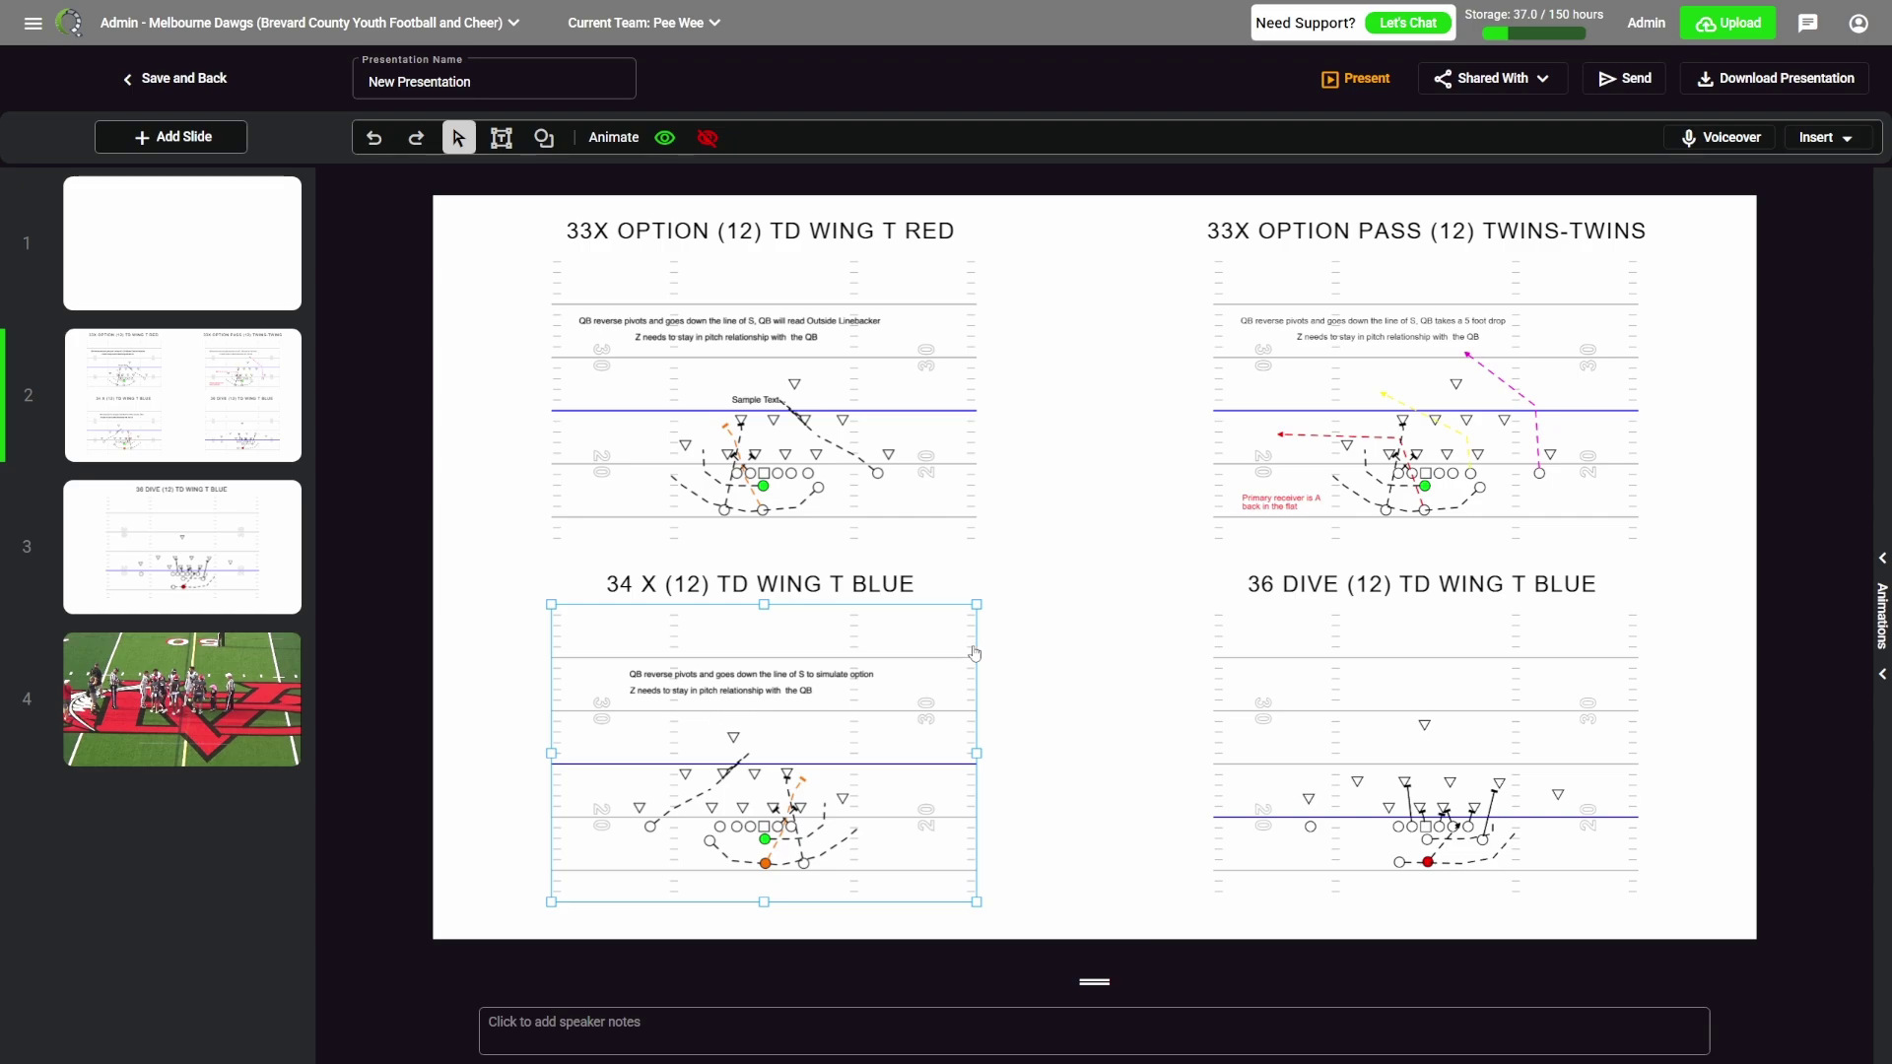
left_click_drag(974, 608, 802, 727)
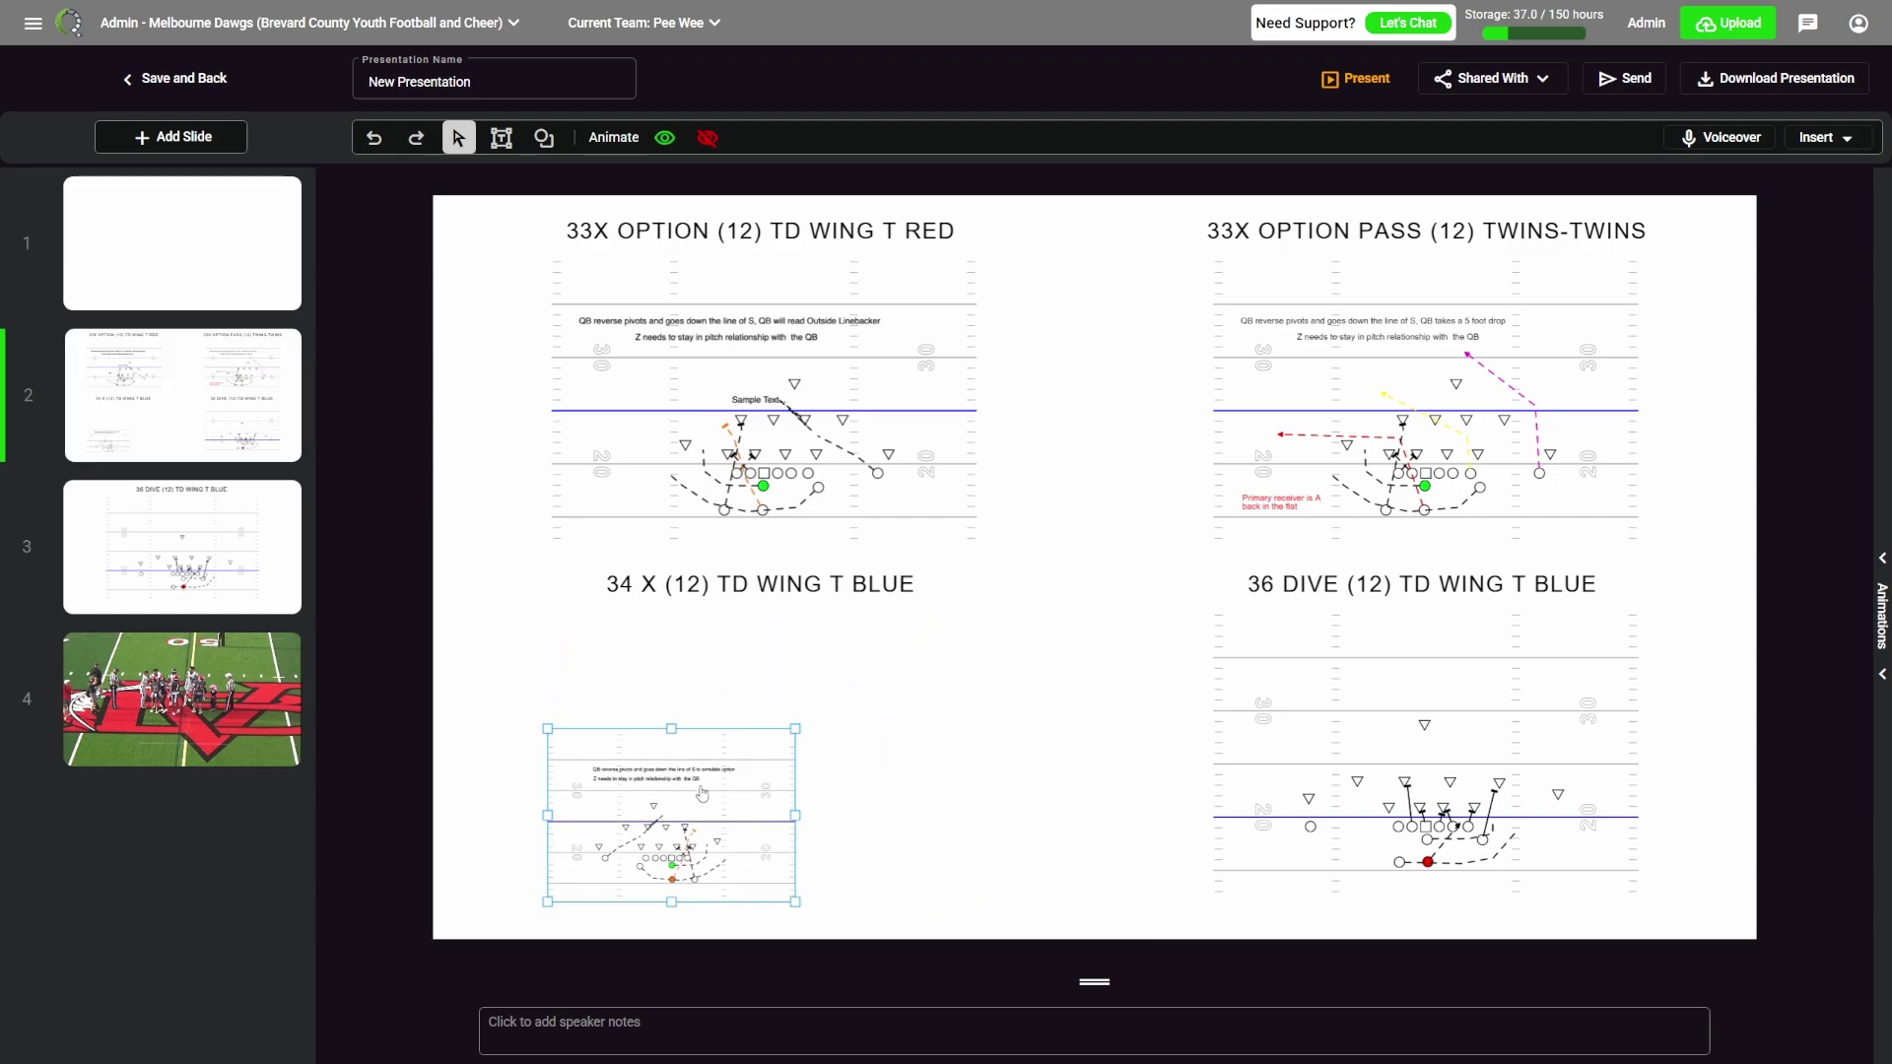
left_click_drag(670, 828, 602, 827)
left_click(974, 272)
left_click_drag(979, 269, 790, 379)
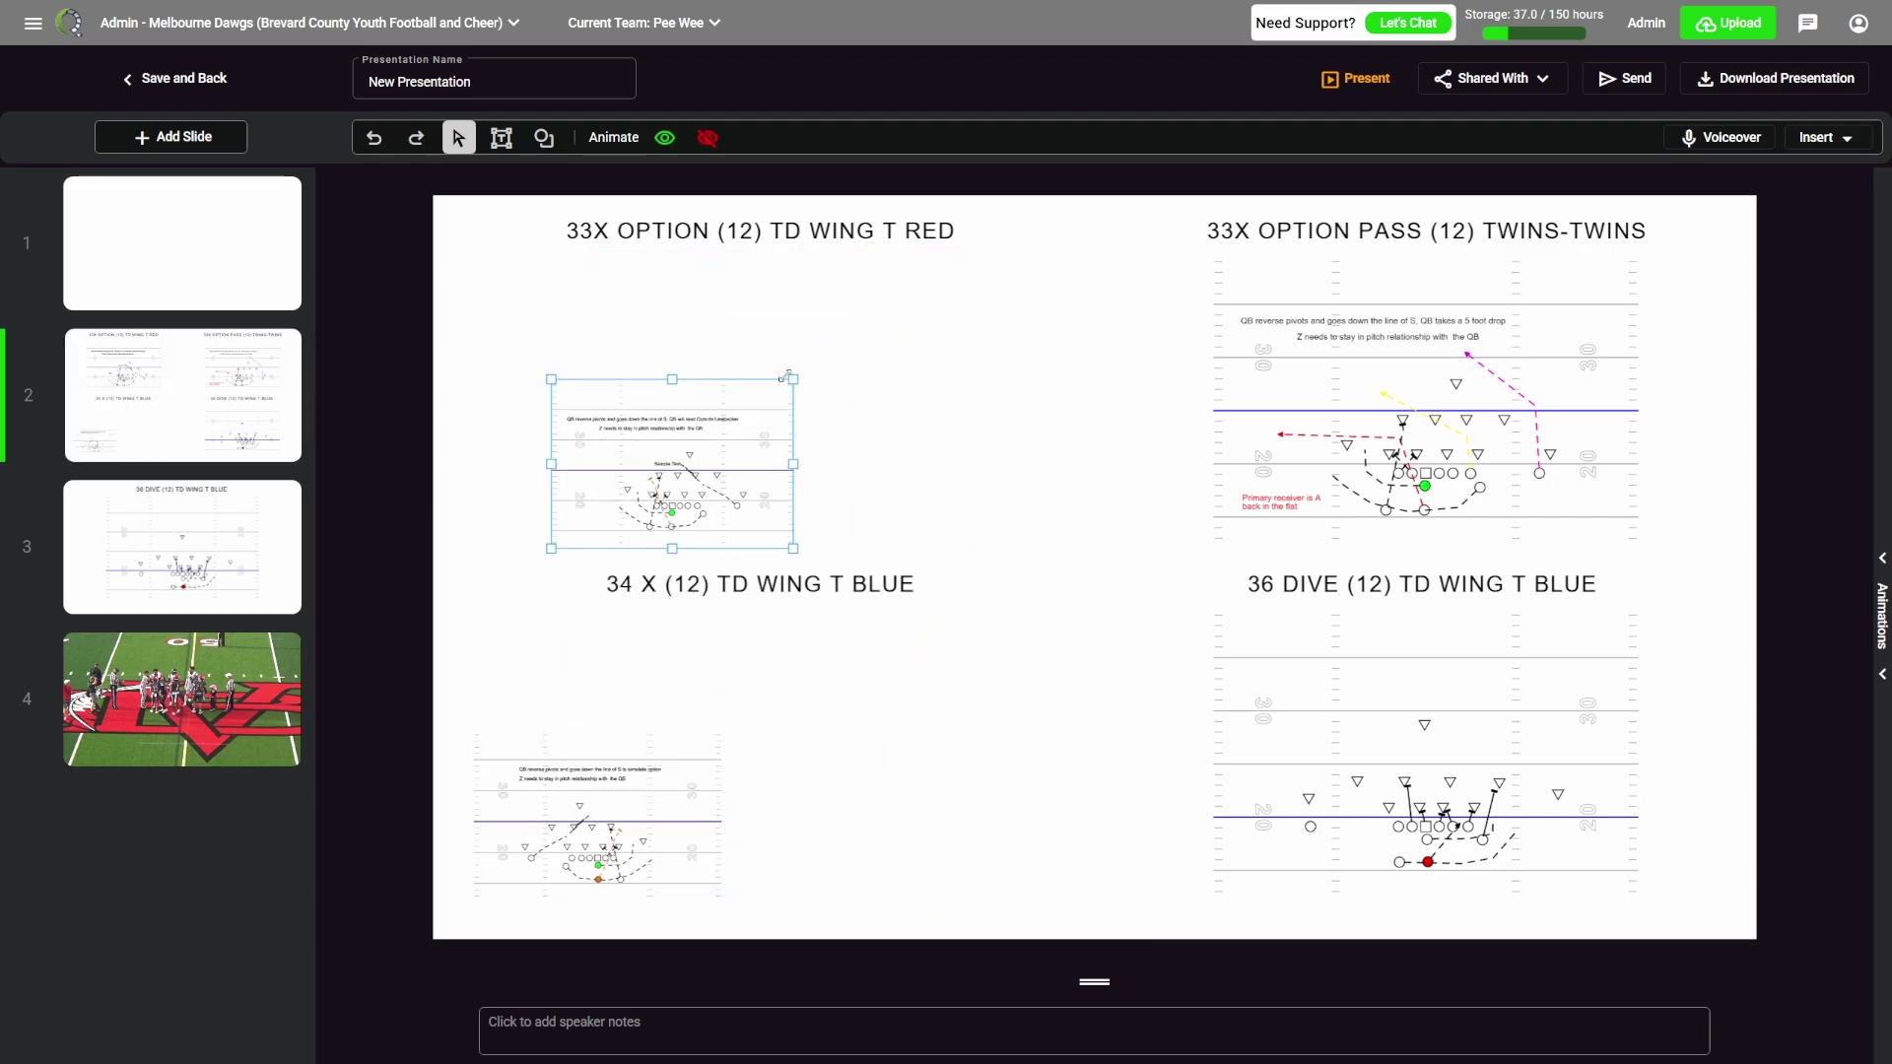
left_click_drag(718, 459, 633, 407)
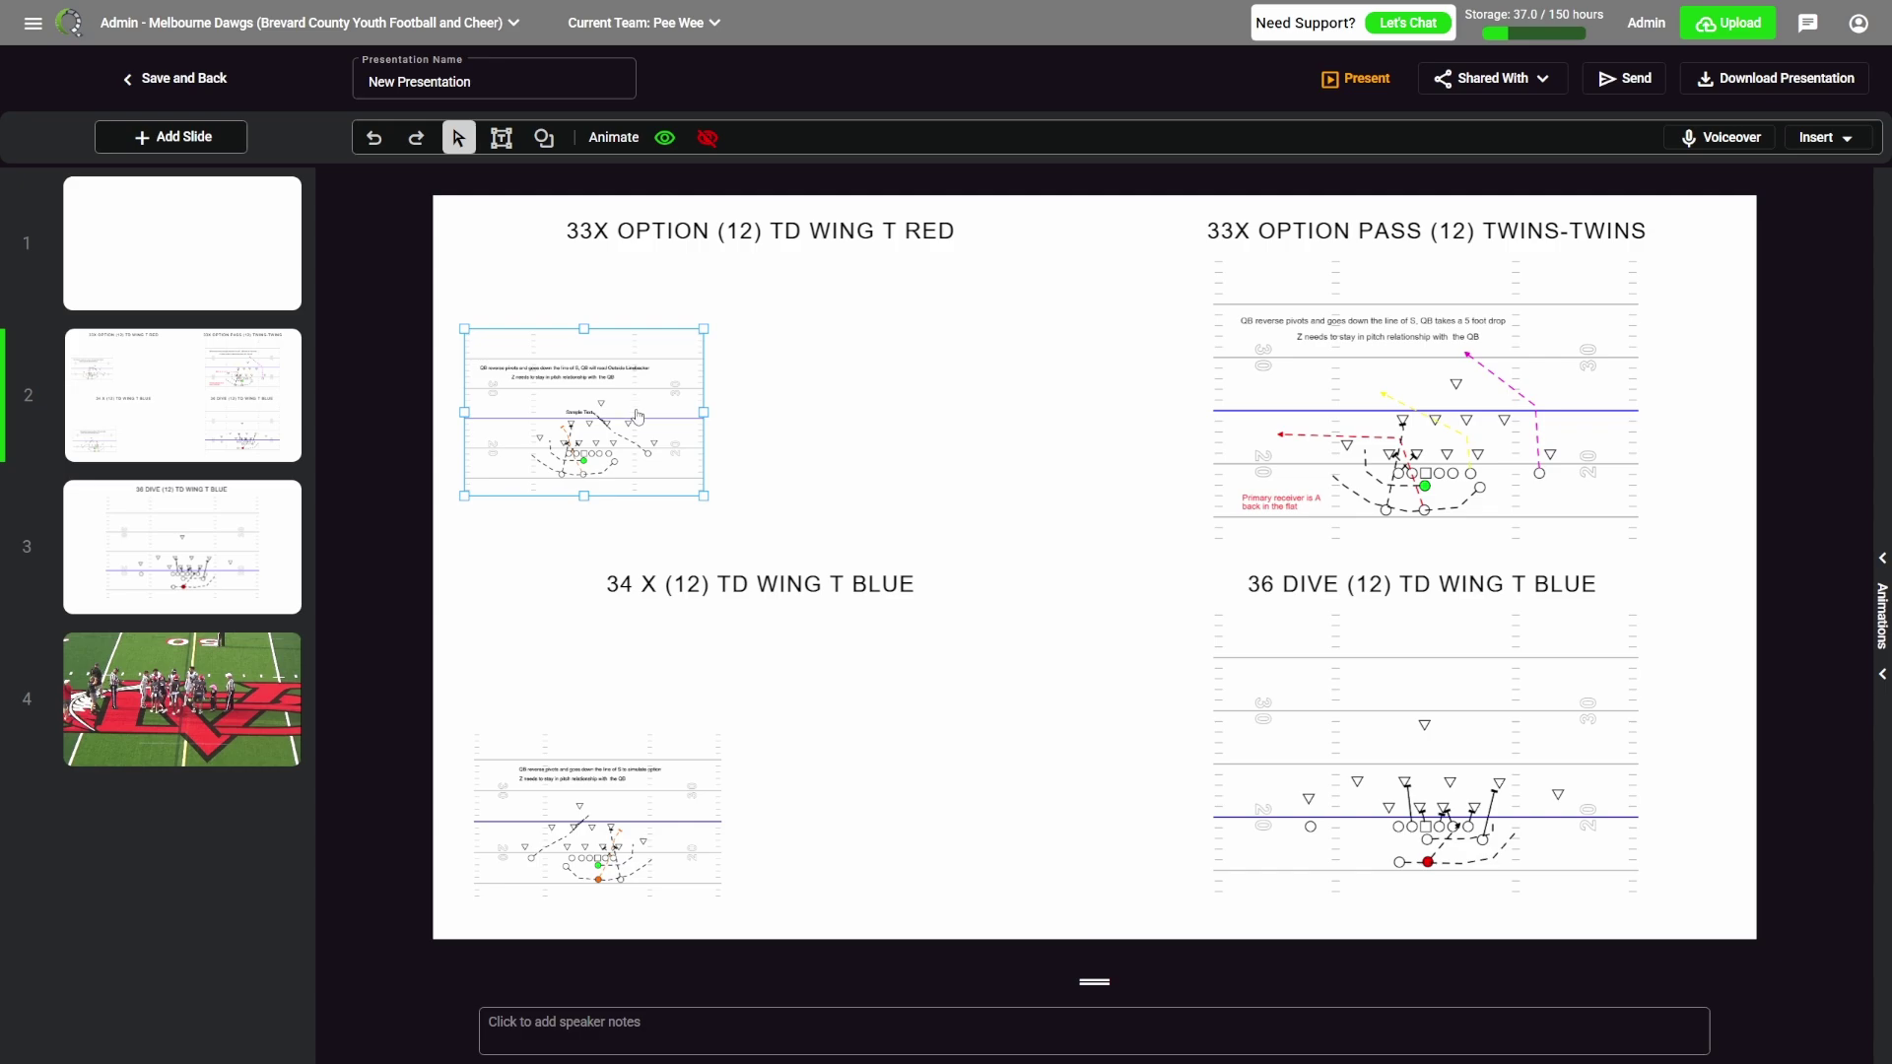
Insert wide clips 1, 2 and 3 of the Melbourne Dawgs @ Vero Beach game on slide 1.
left_click(190, 280)
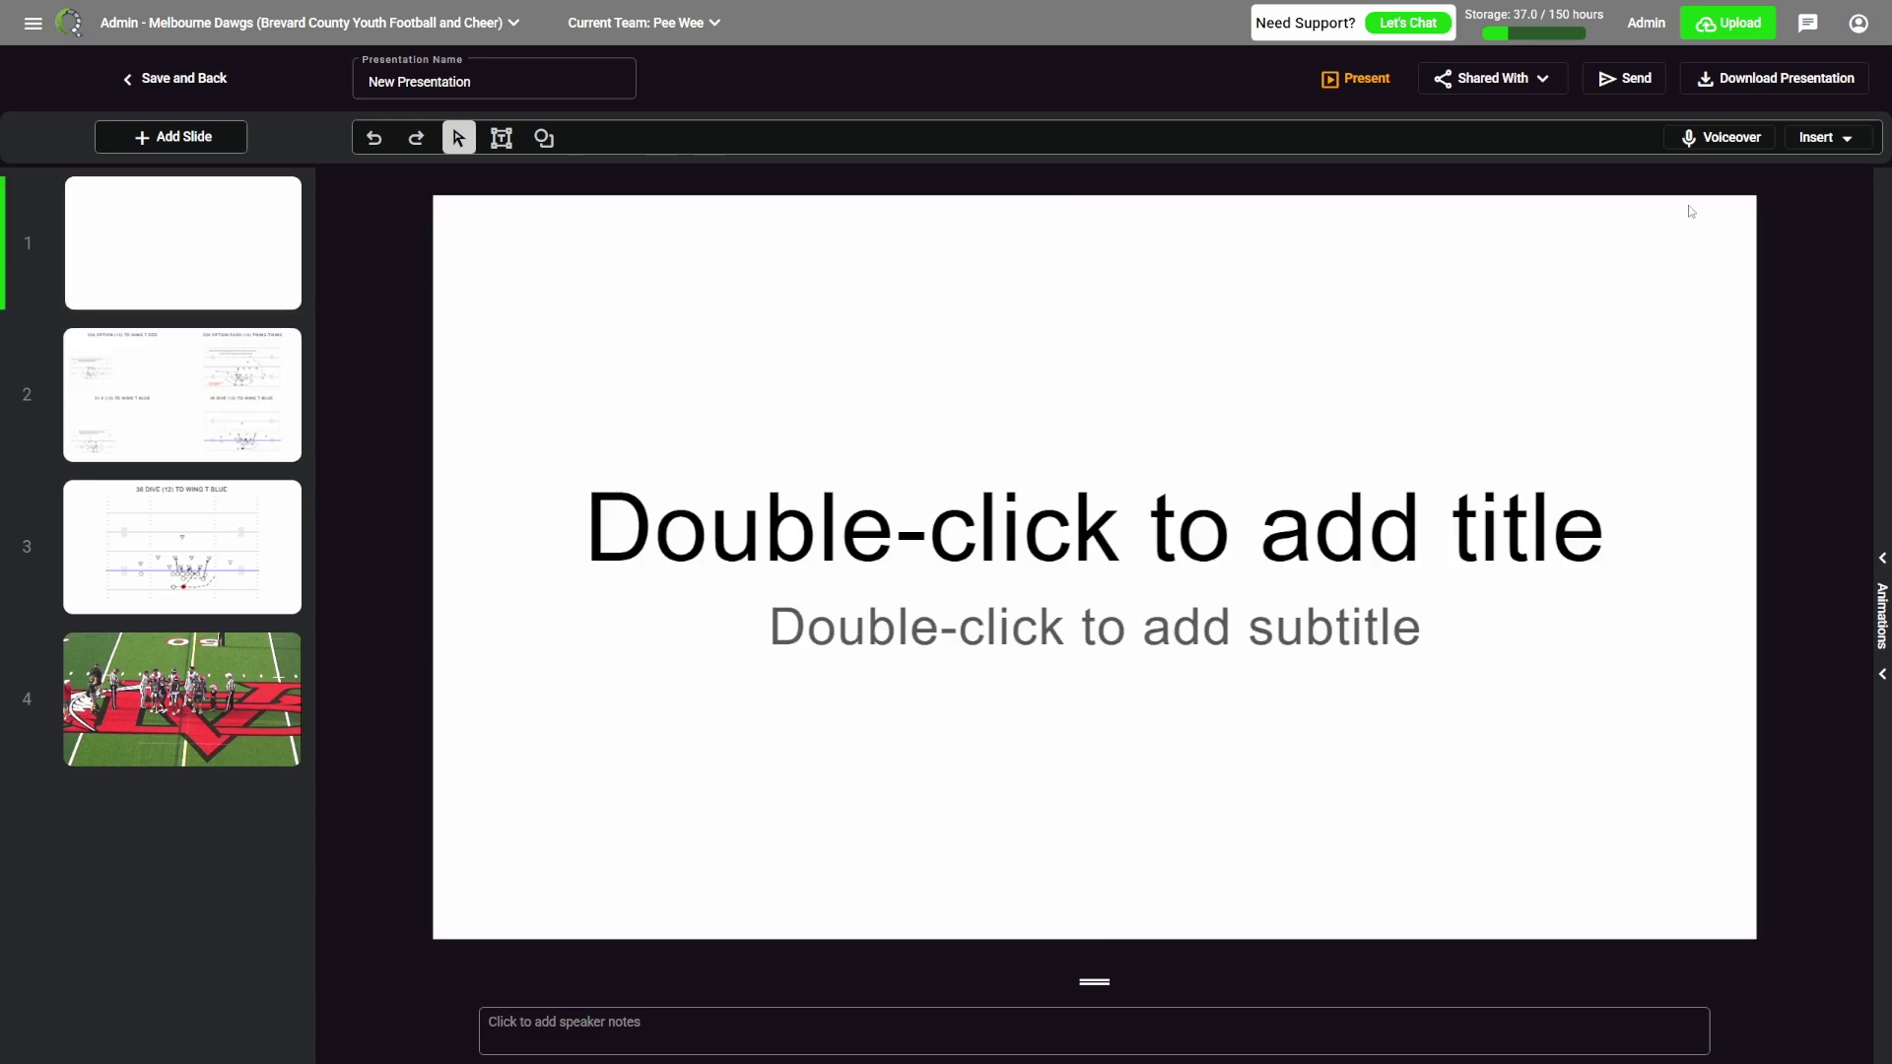
left_click(1826, 139)
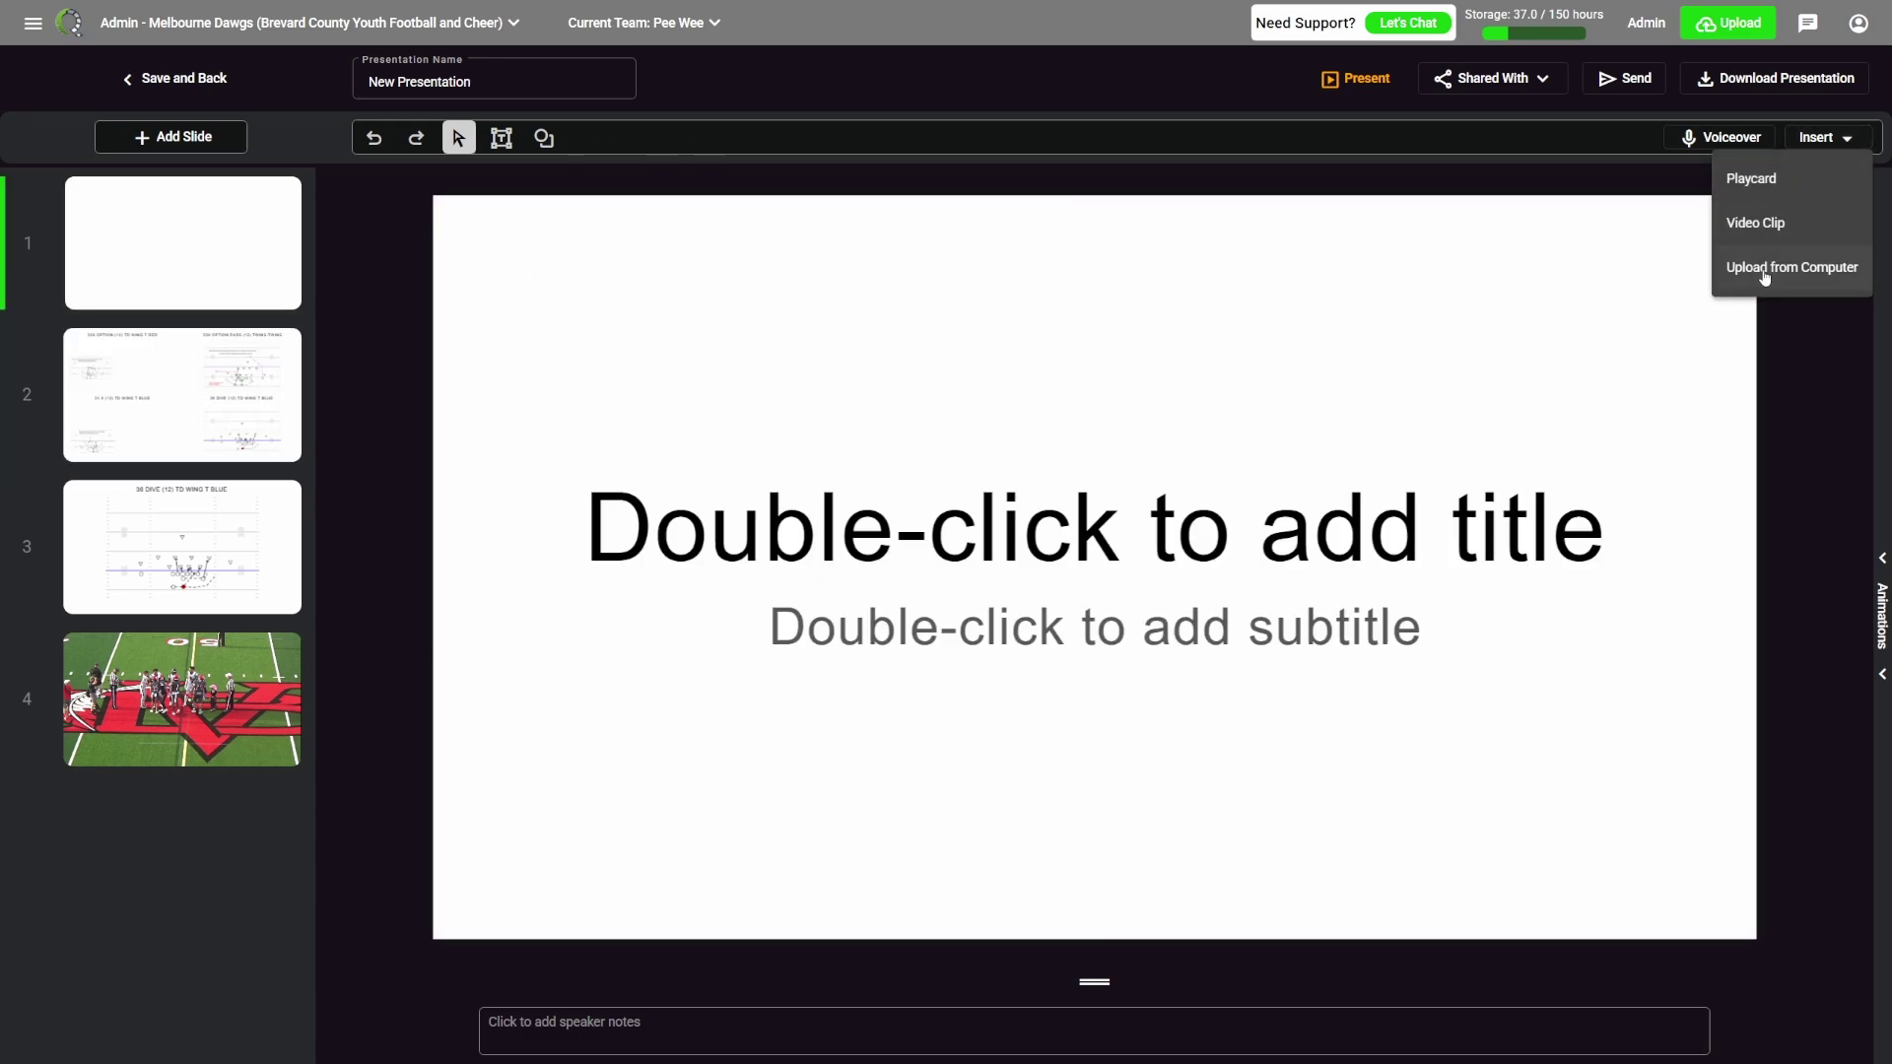
left_click(1753, 226)
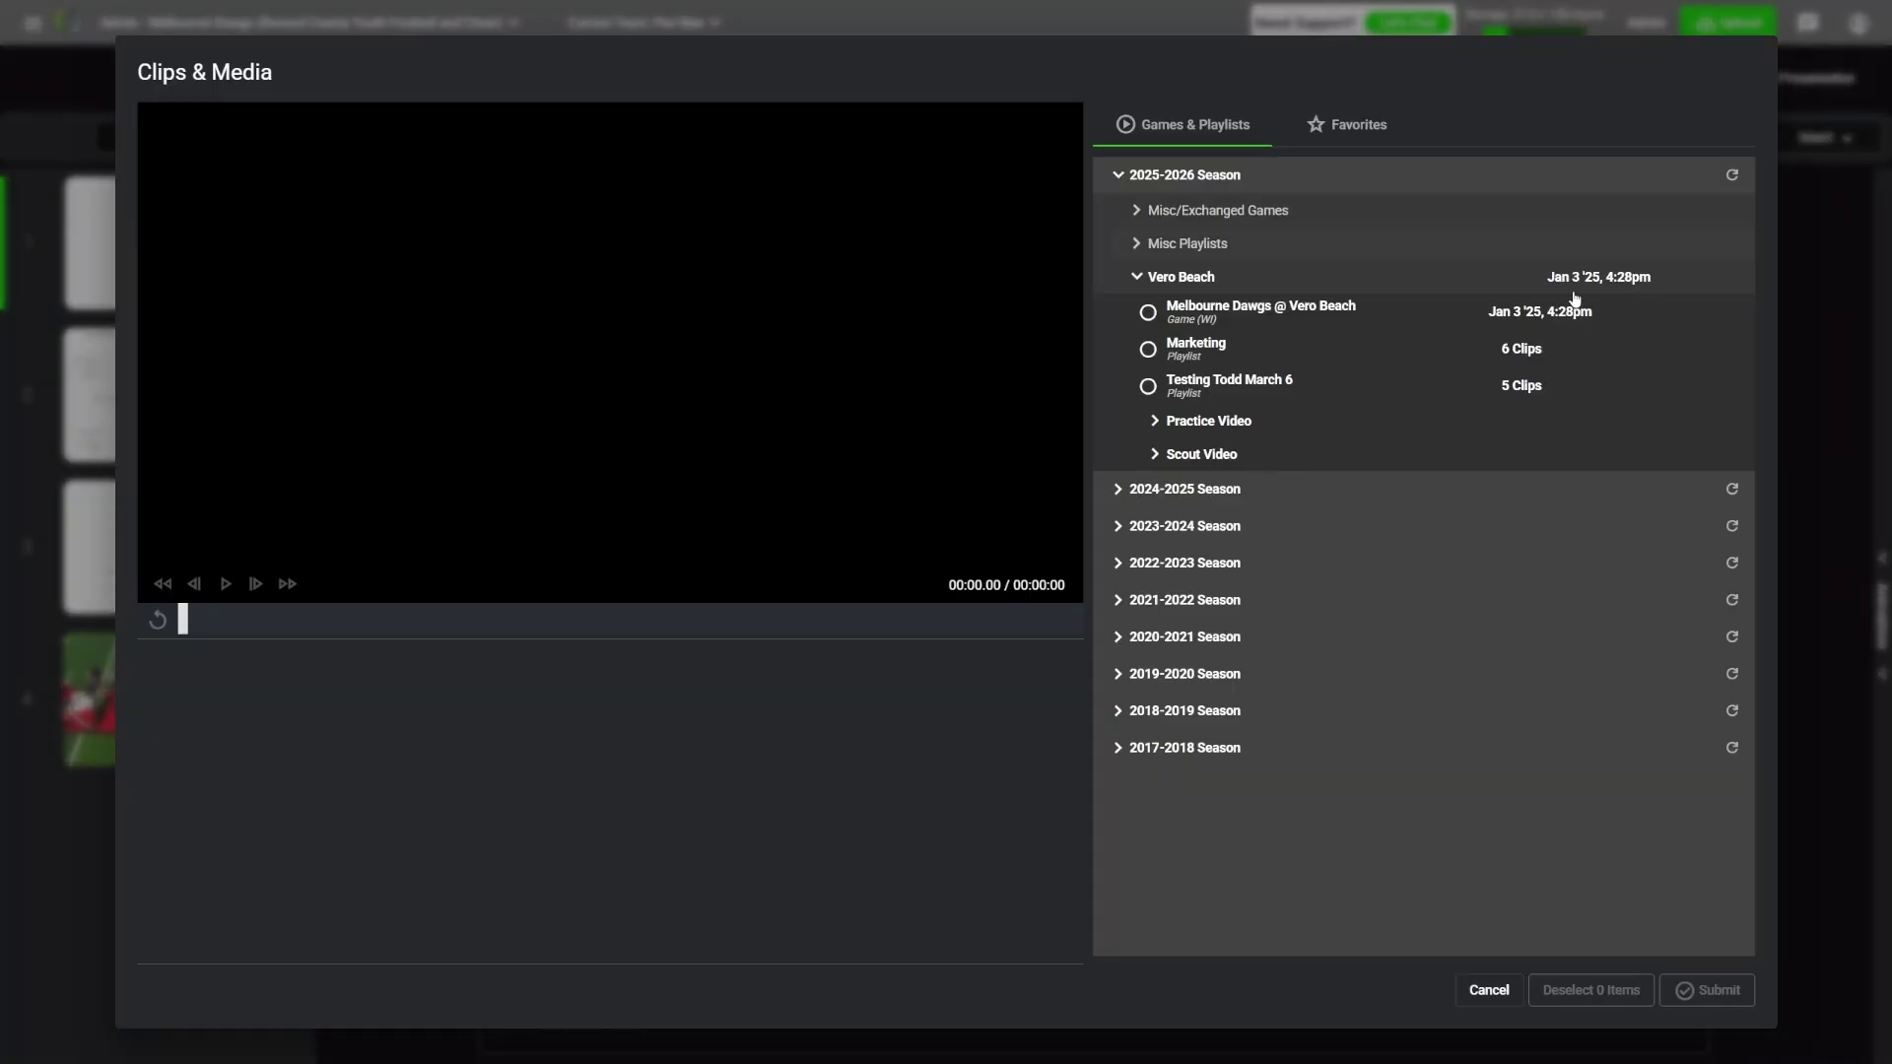
left_click(1149, 312)
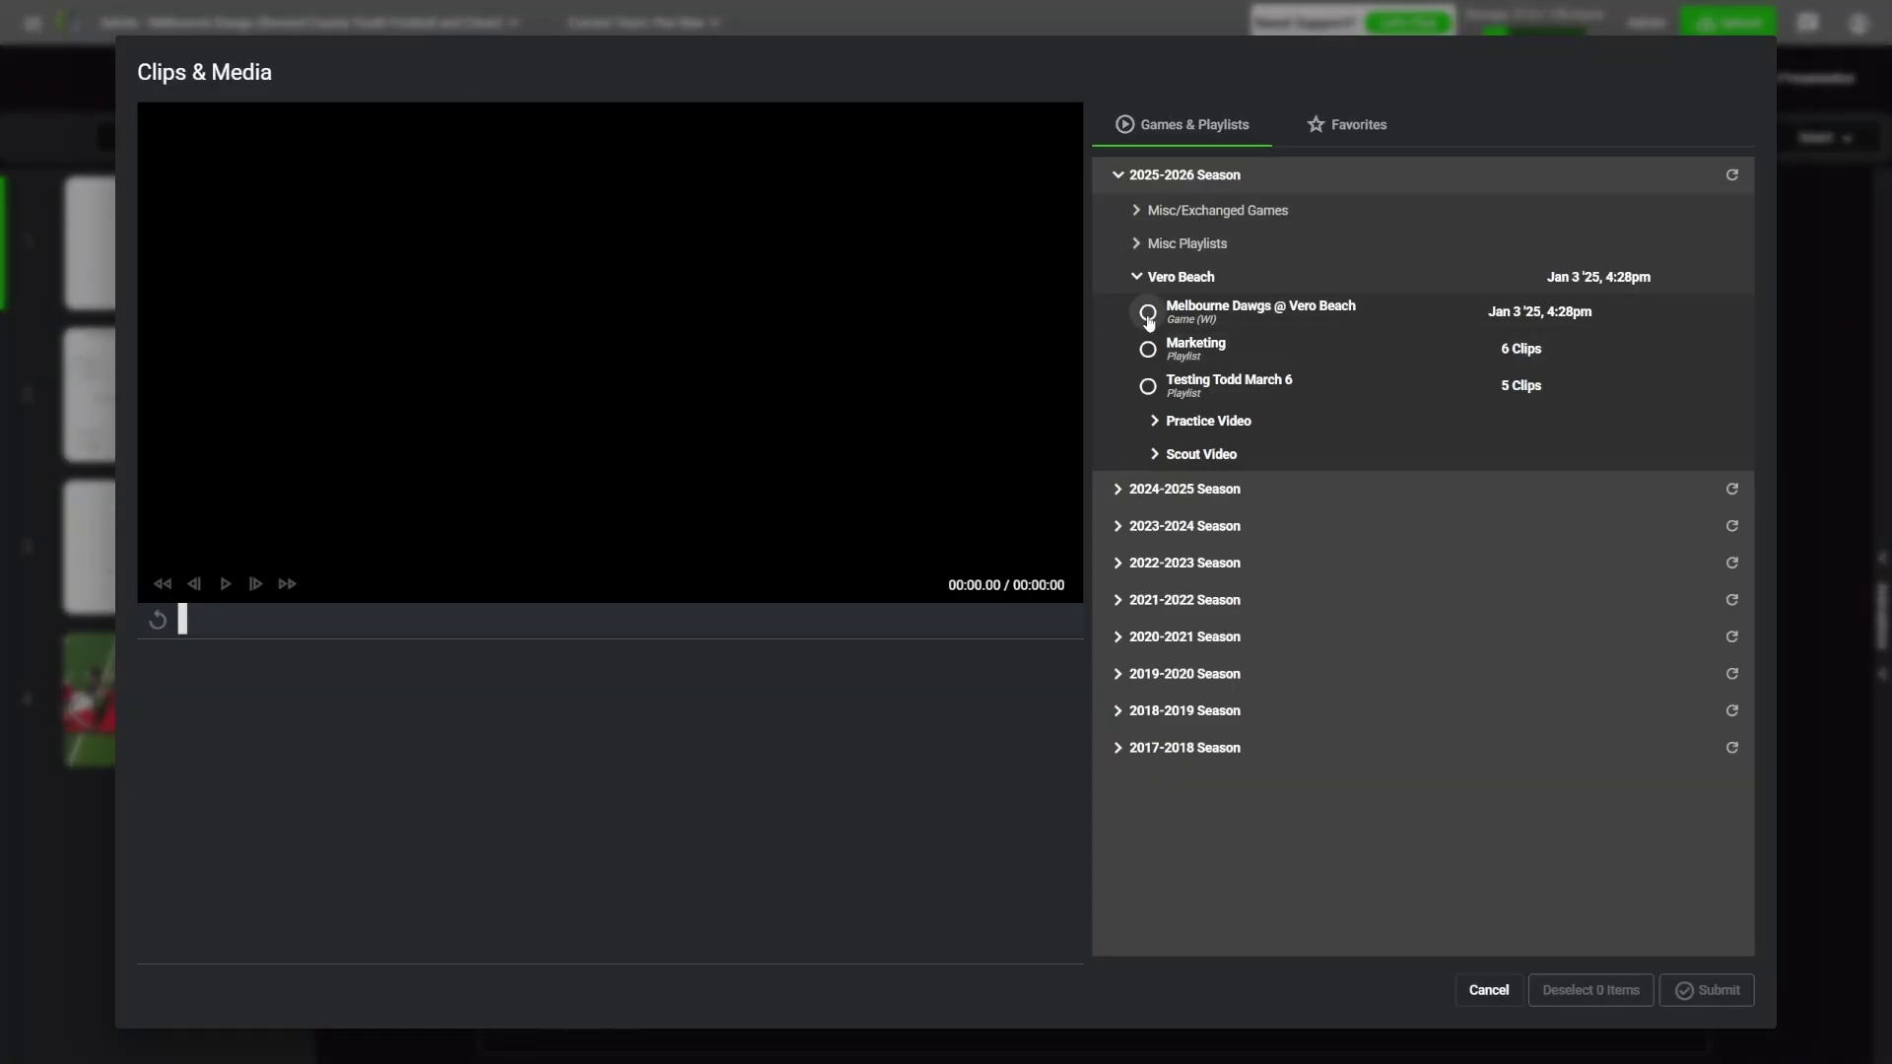
left_click(160, 660)
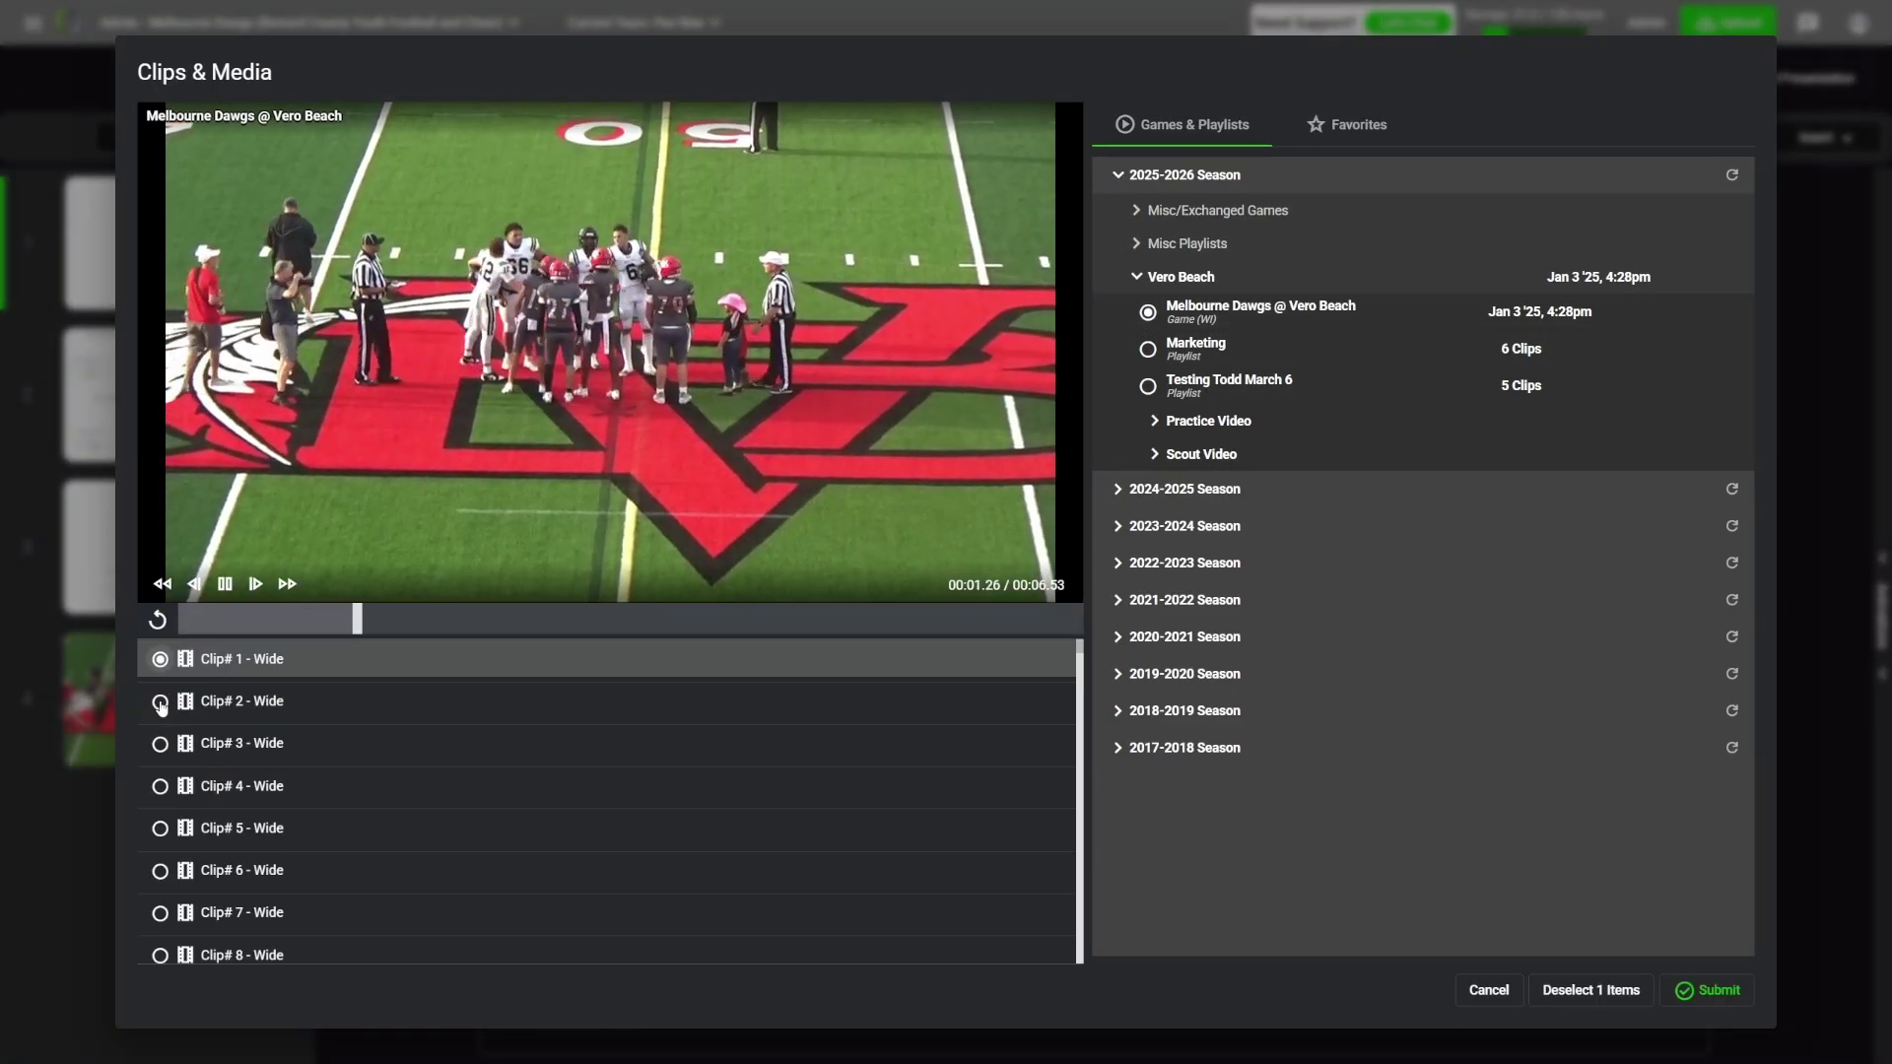
left_click(160, 701)
left_click(160, 745)
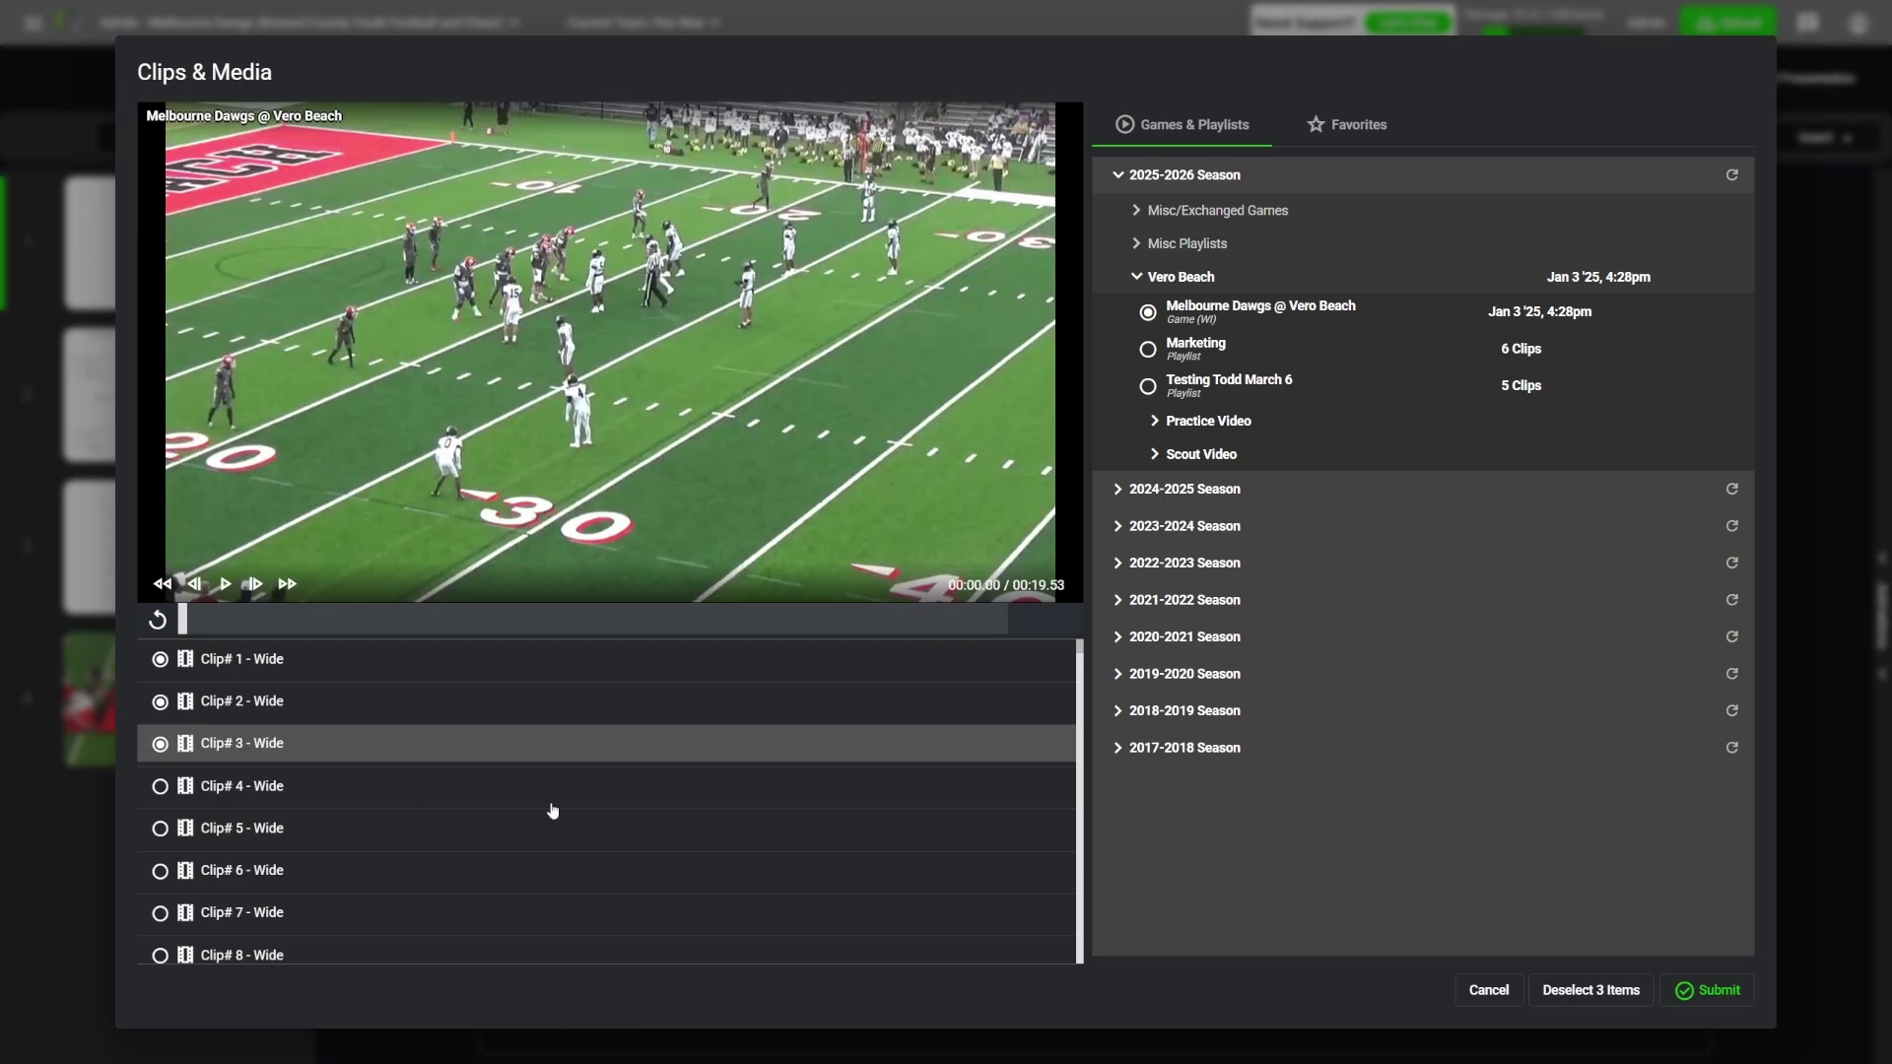
left_click(1693, 991)
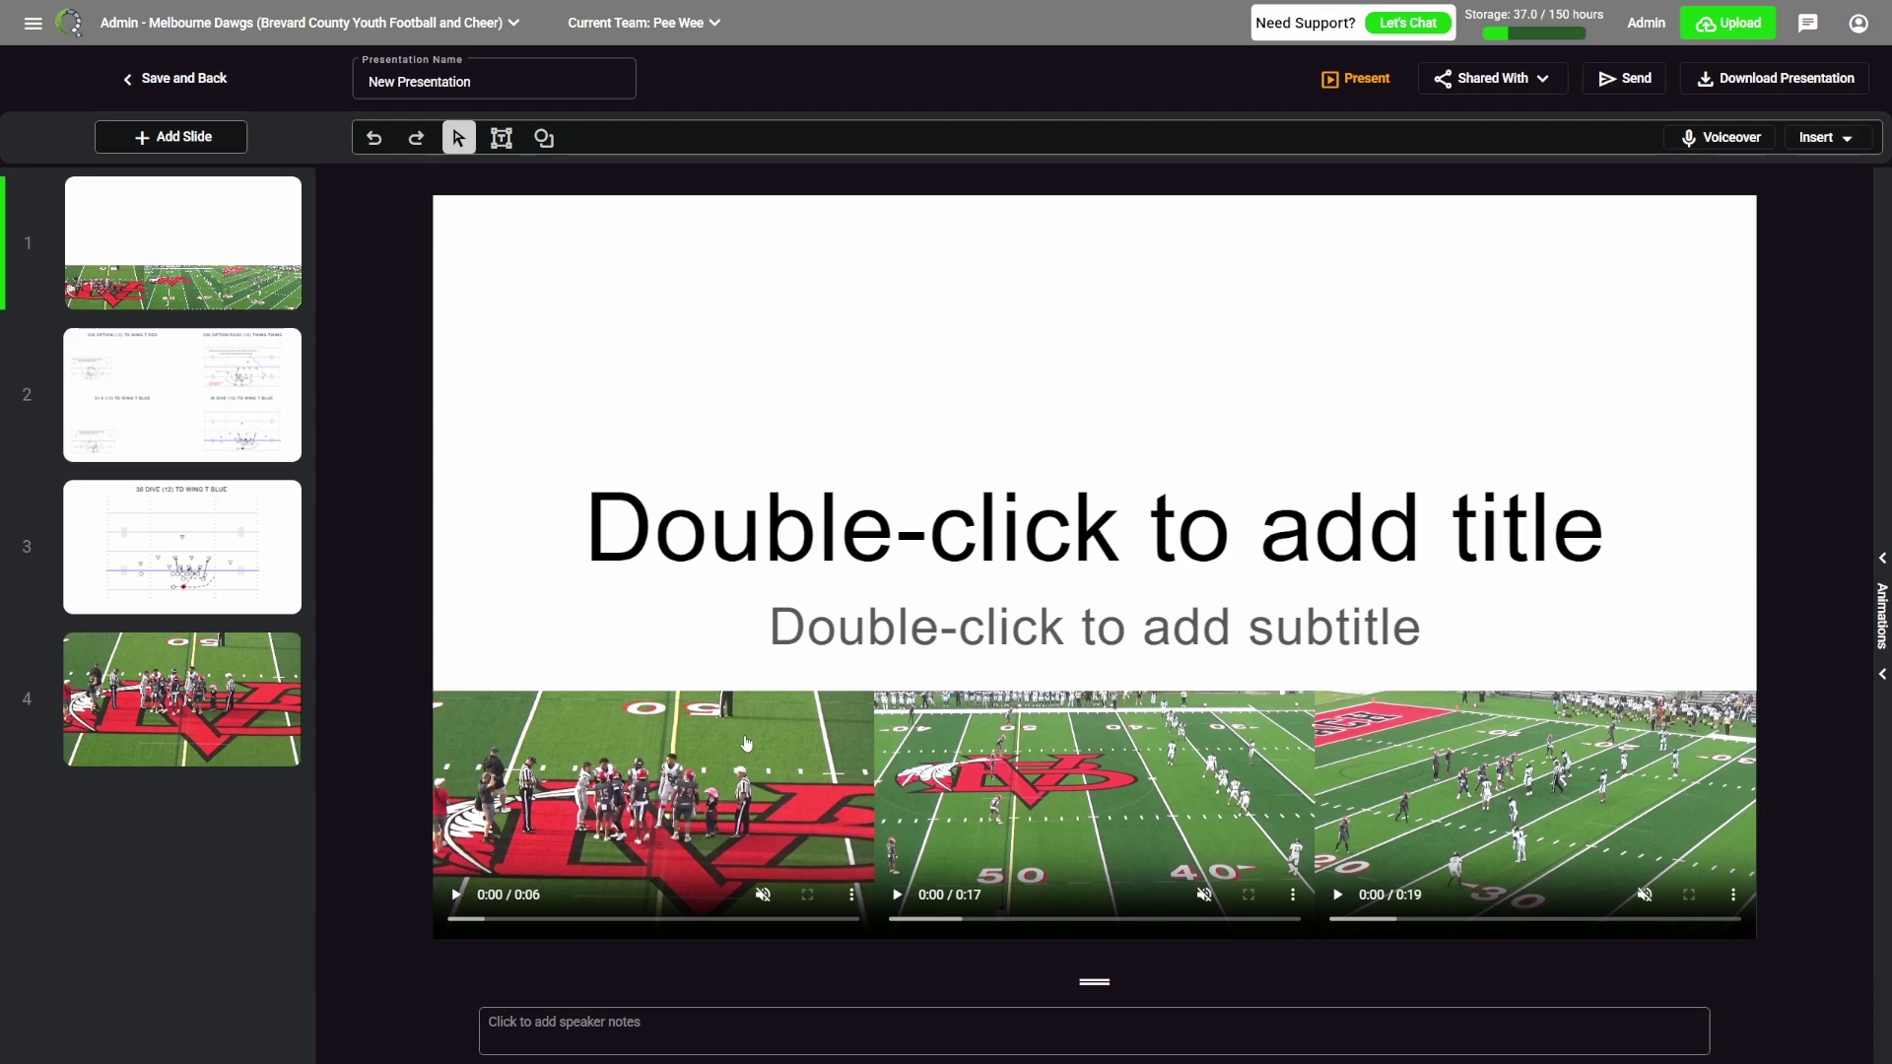
Shrink slide 1's first video clip slightly and move it out of the lower row to the slide's left edge, beside the title.
left_click(644, 835)
left_click_drag(644, 835, 811, 313)
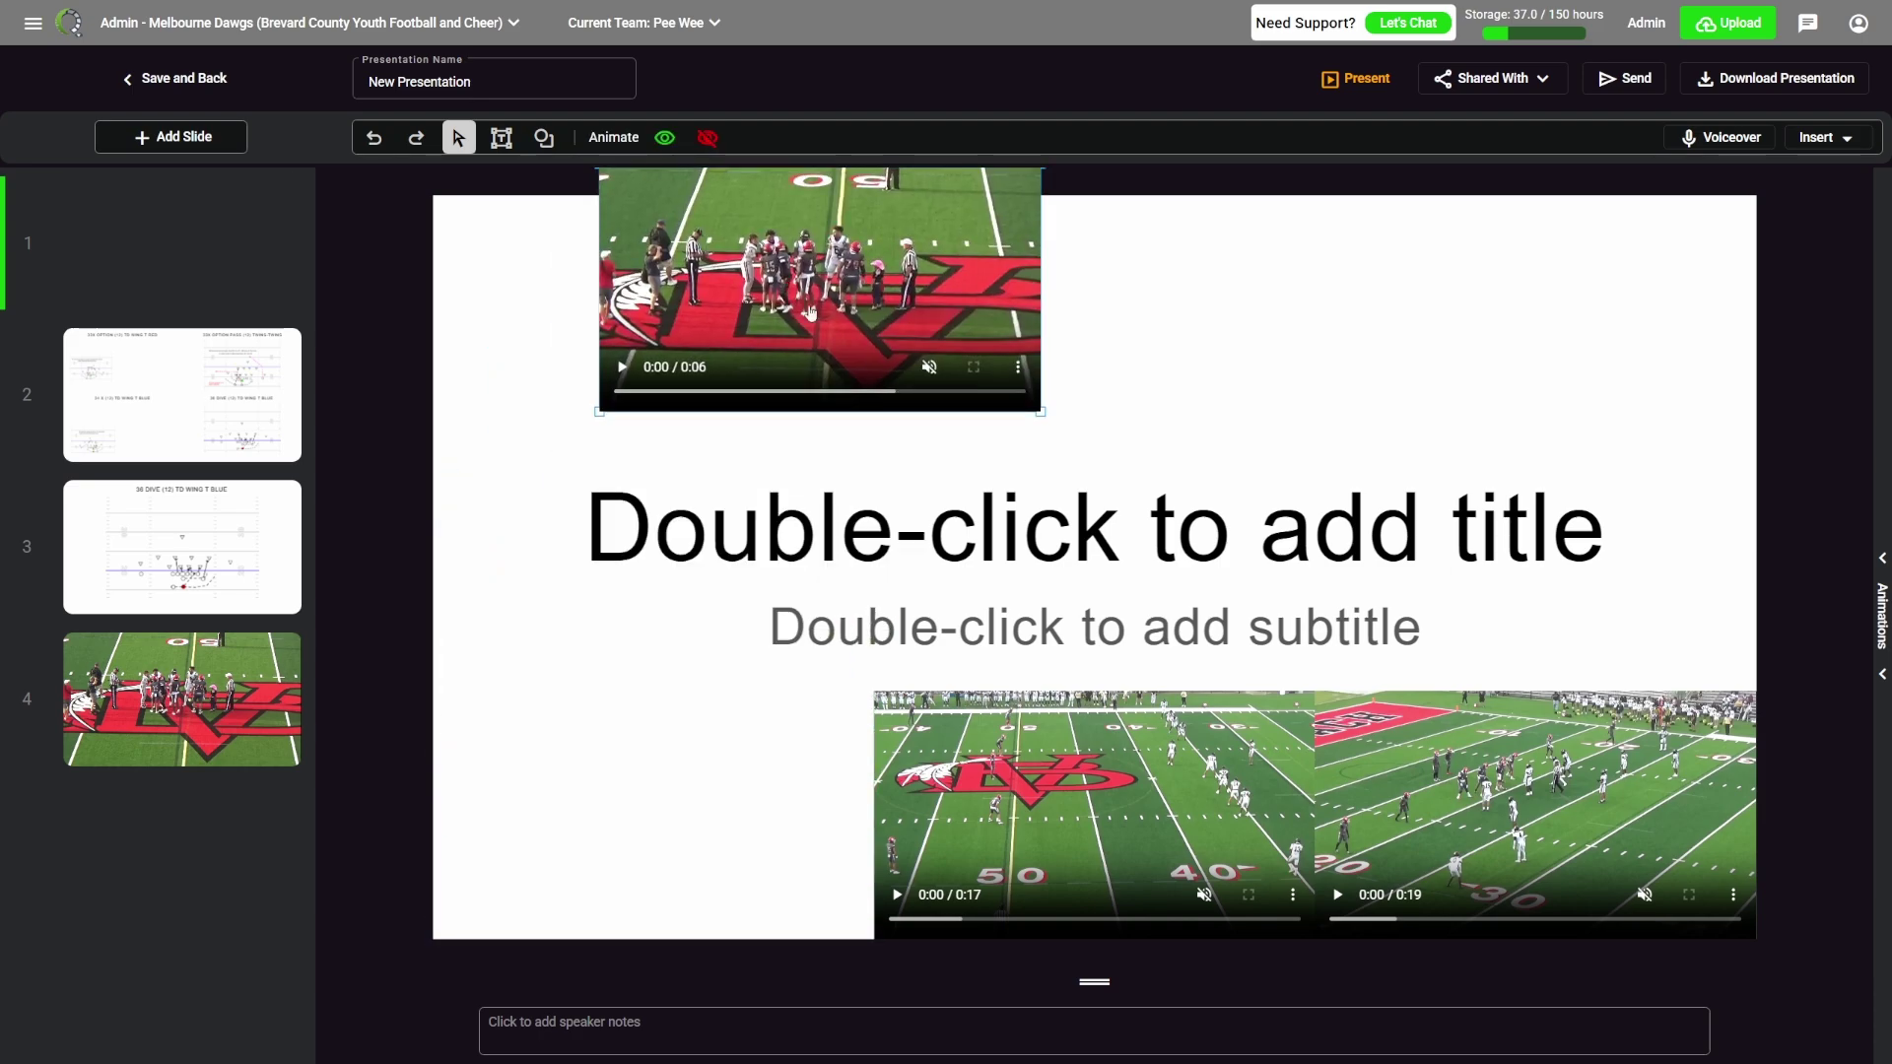
left_click_drag(1041, 412, 917, 458)
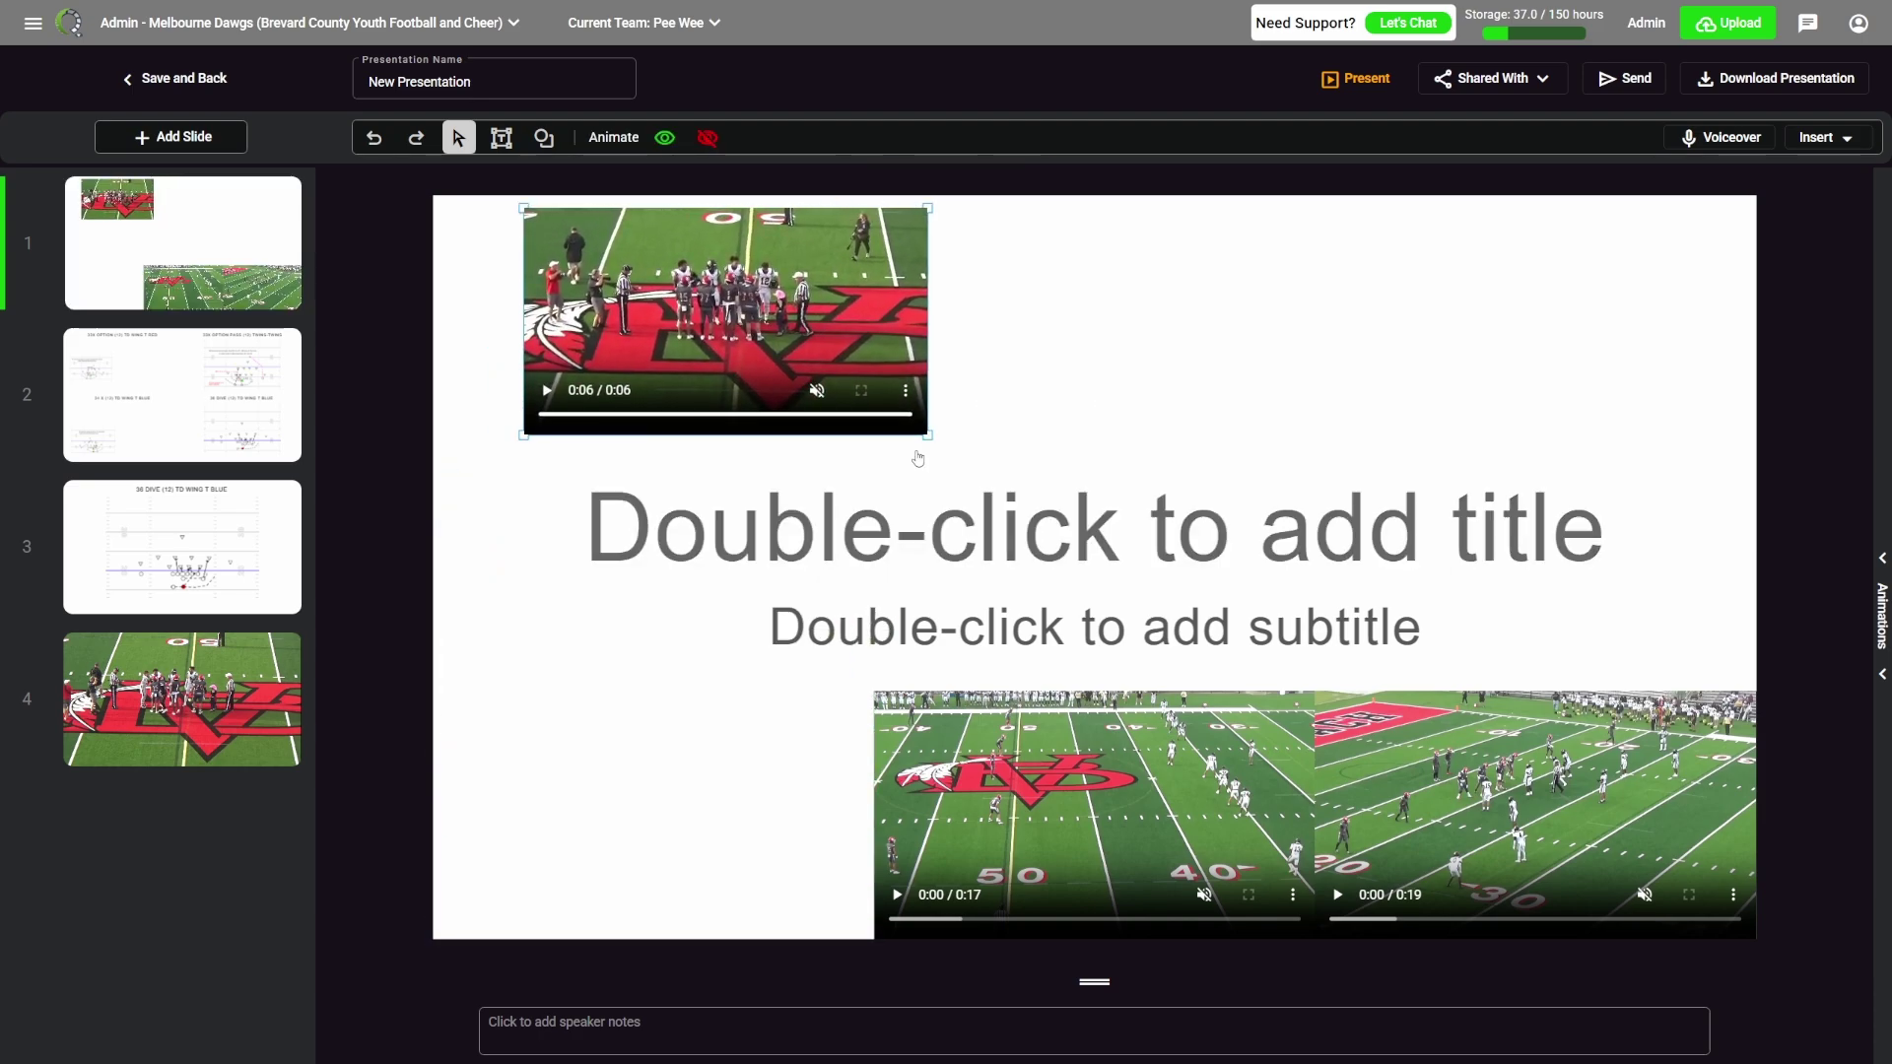
left_click_drag(729, 325, 526, 423)
left_click(568, 300)
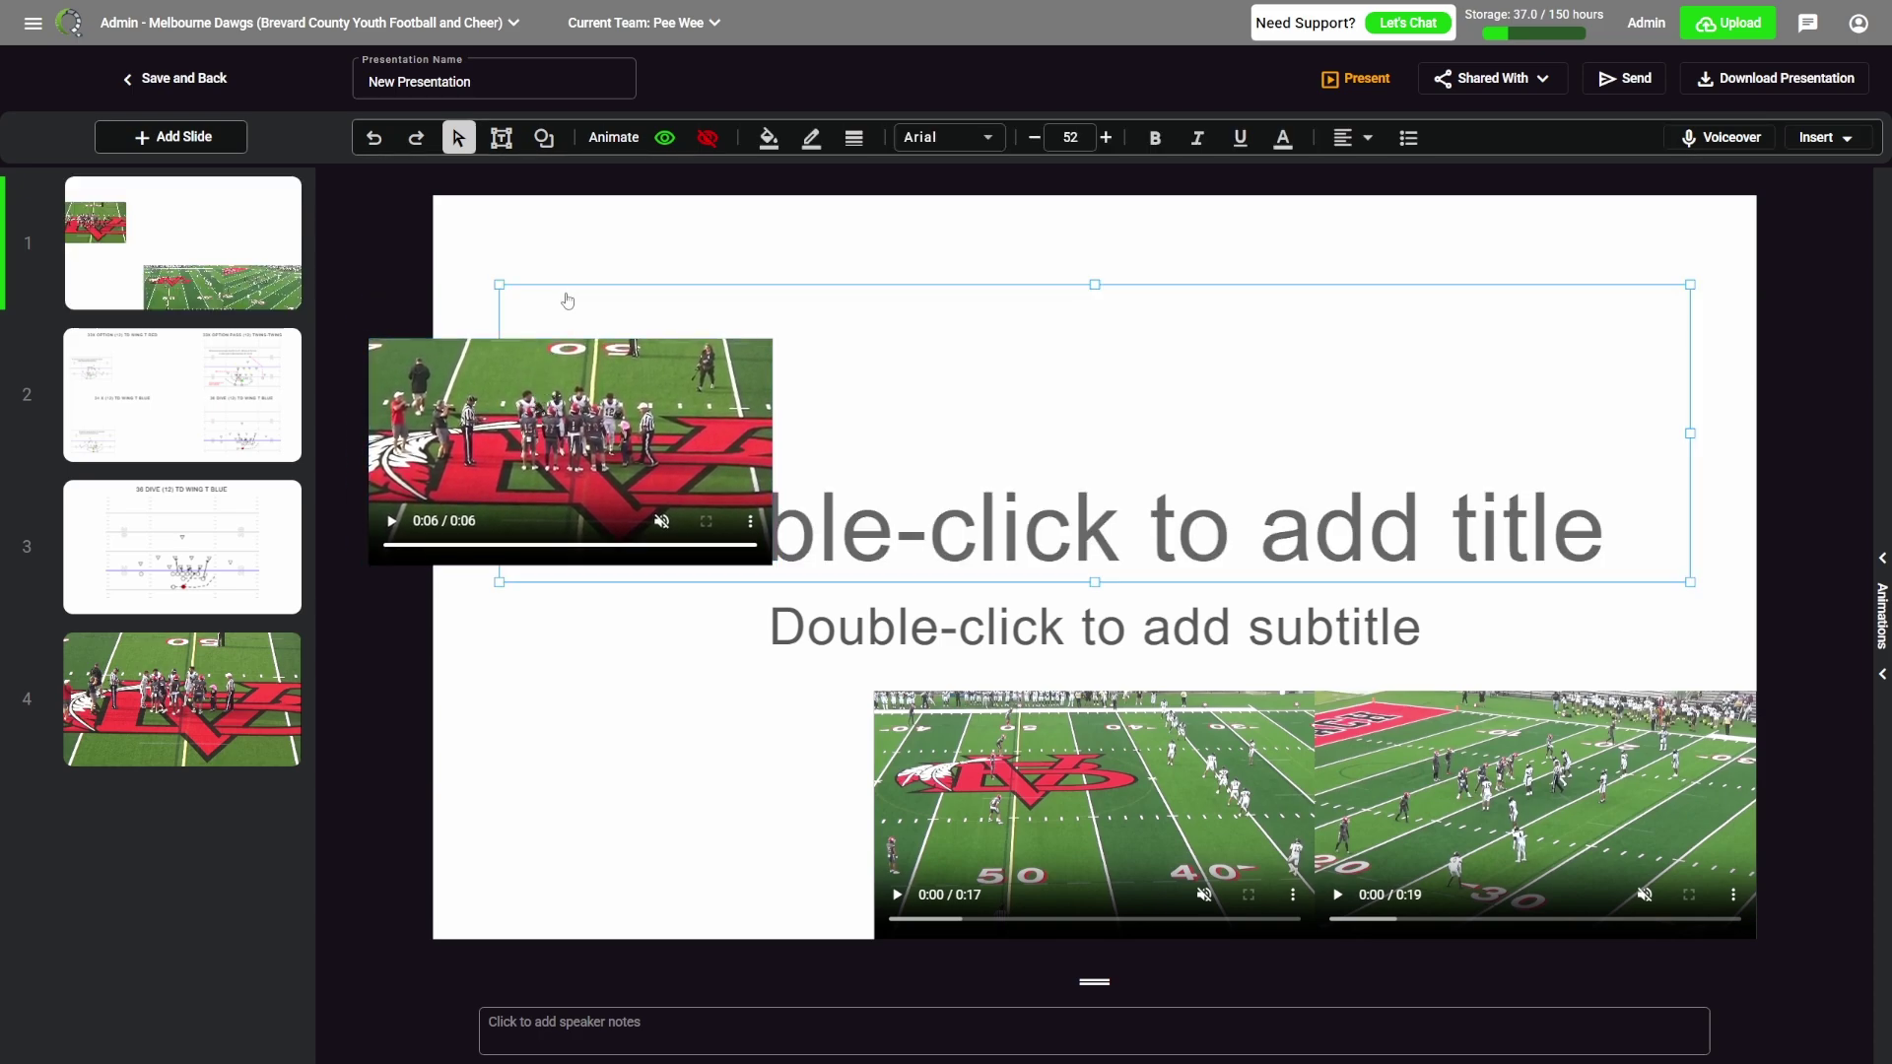
left_click(1652, 240)
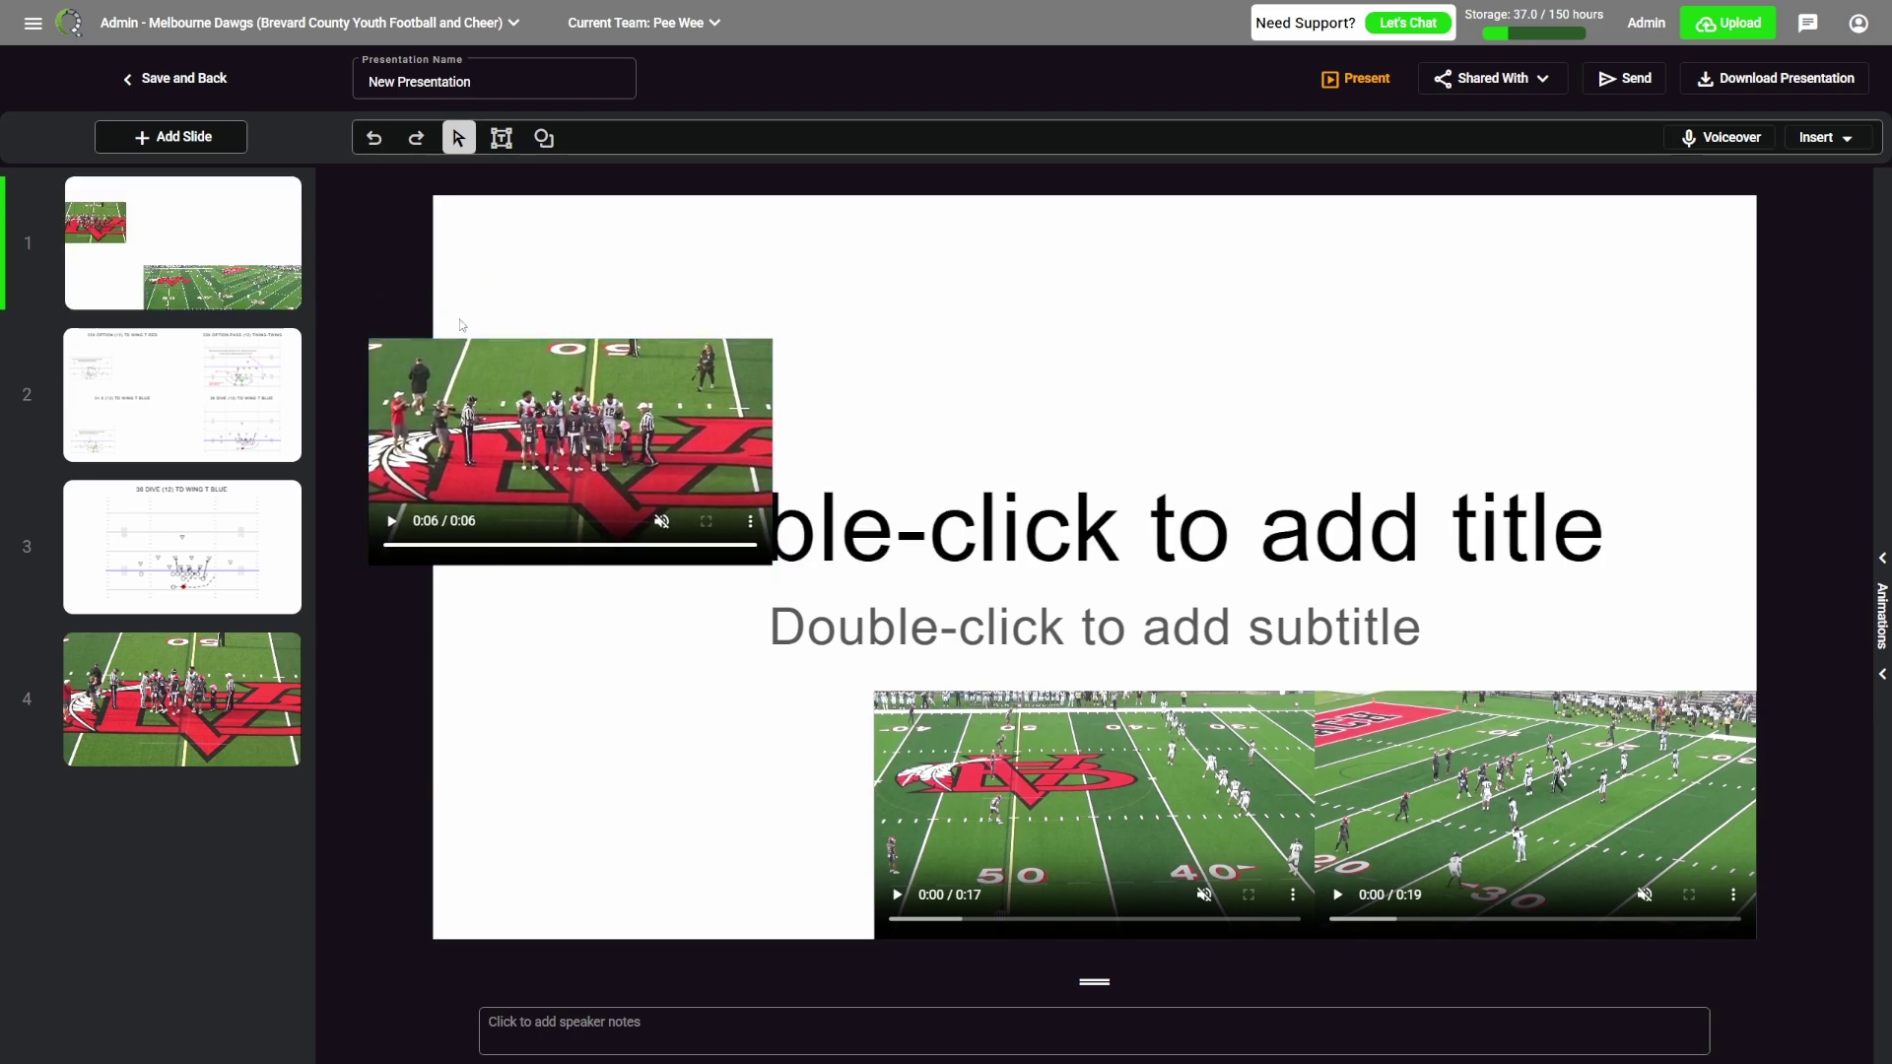
left_click(1361, 91)
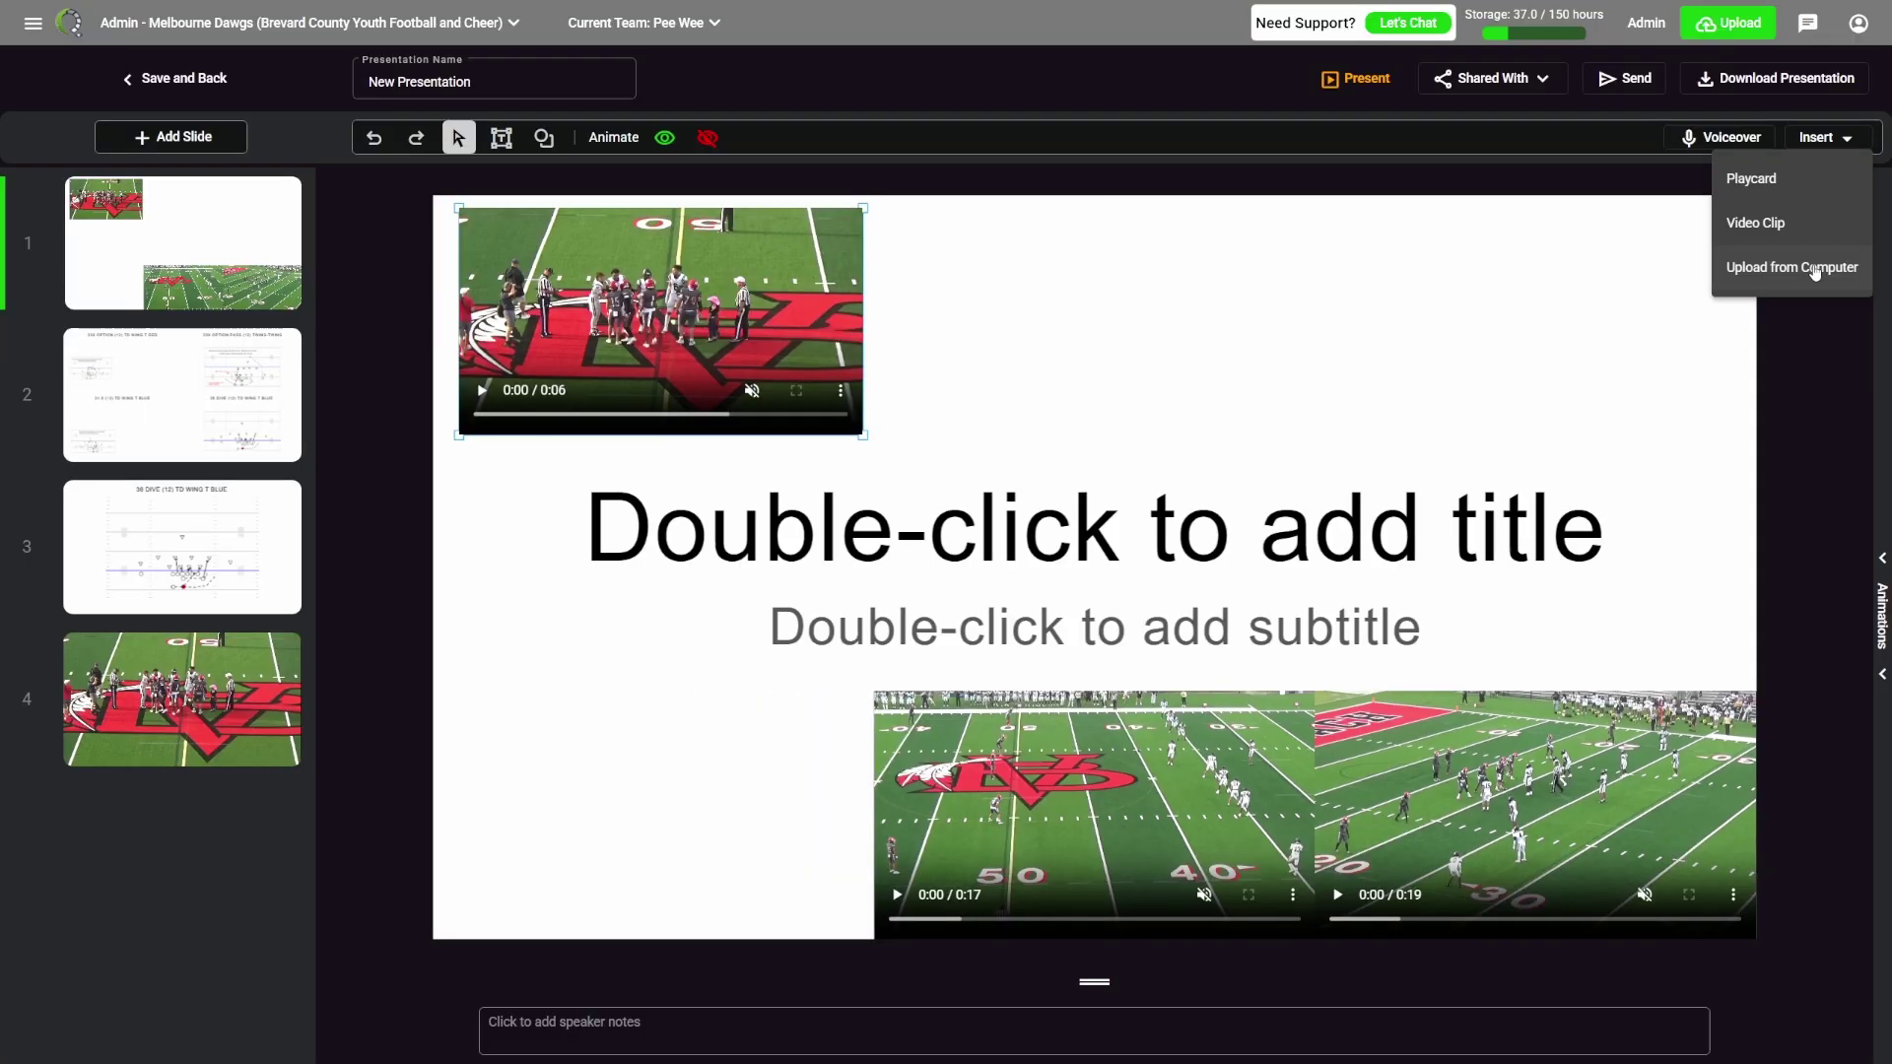
left_click(1817, 272)
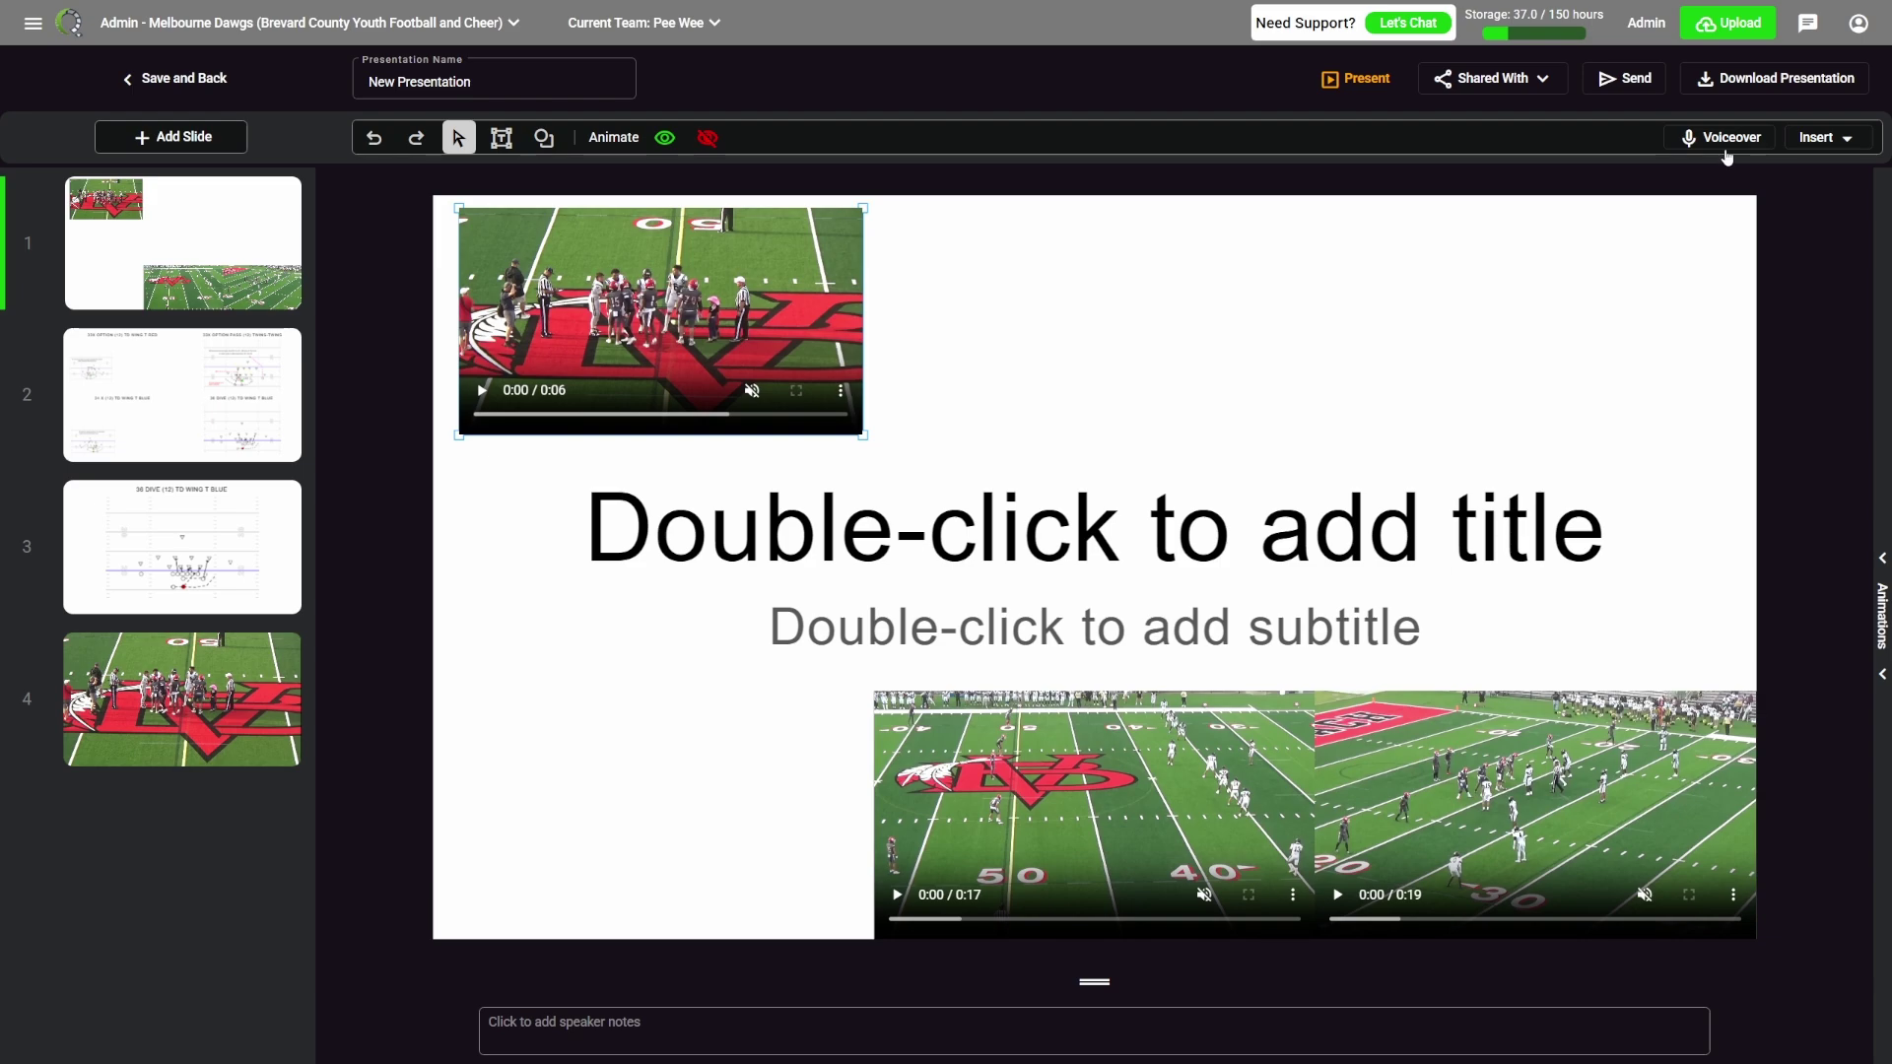
Record and save a voiceover of about 4 seconds with the default desktop microphone, and place its play button in slide 1's upper right corner.
left_click(1701, 146)
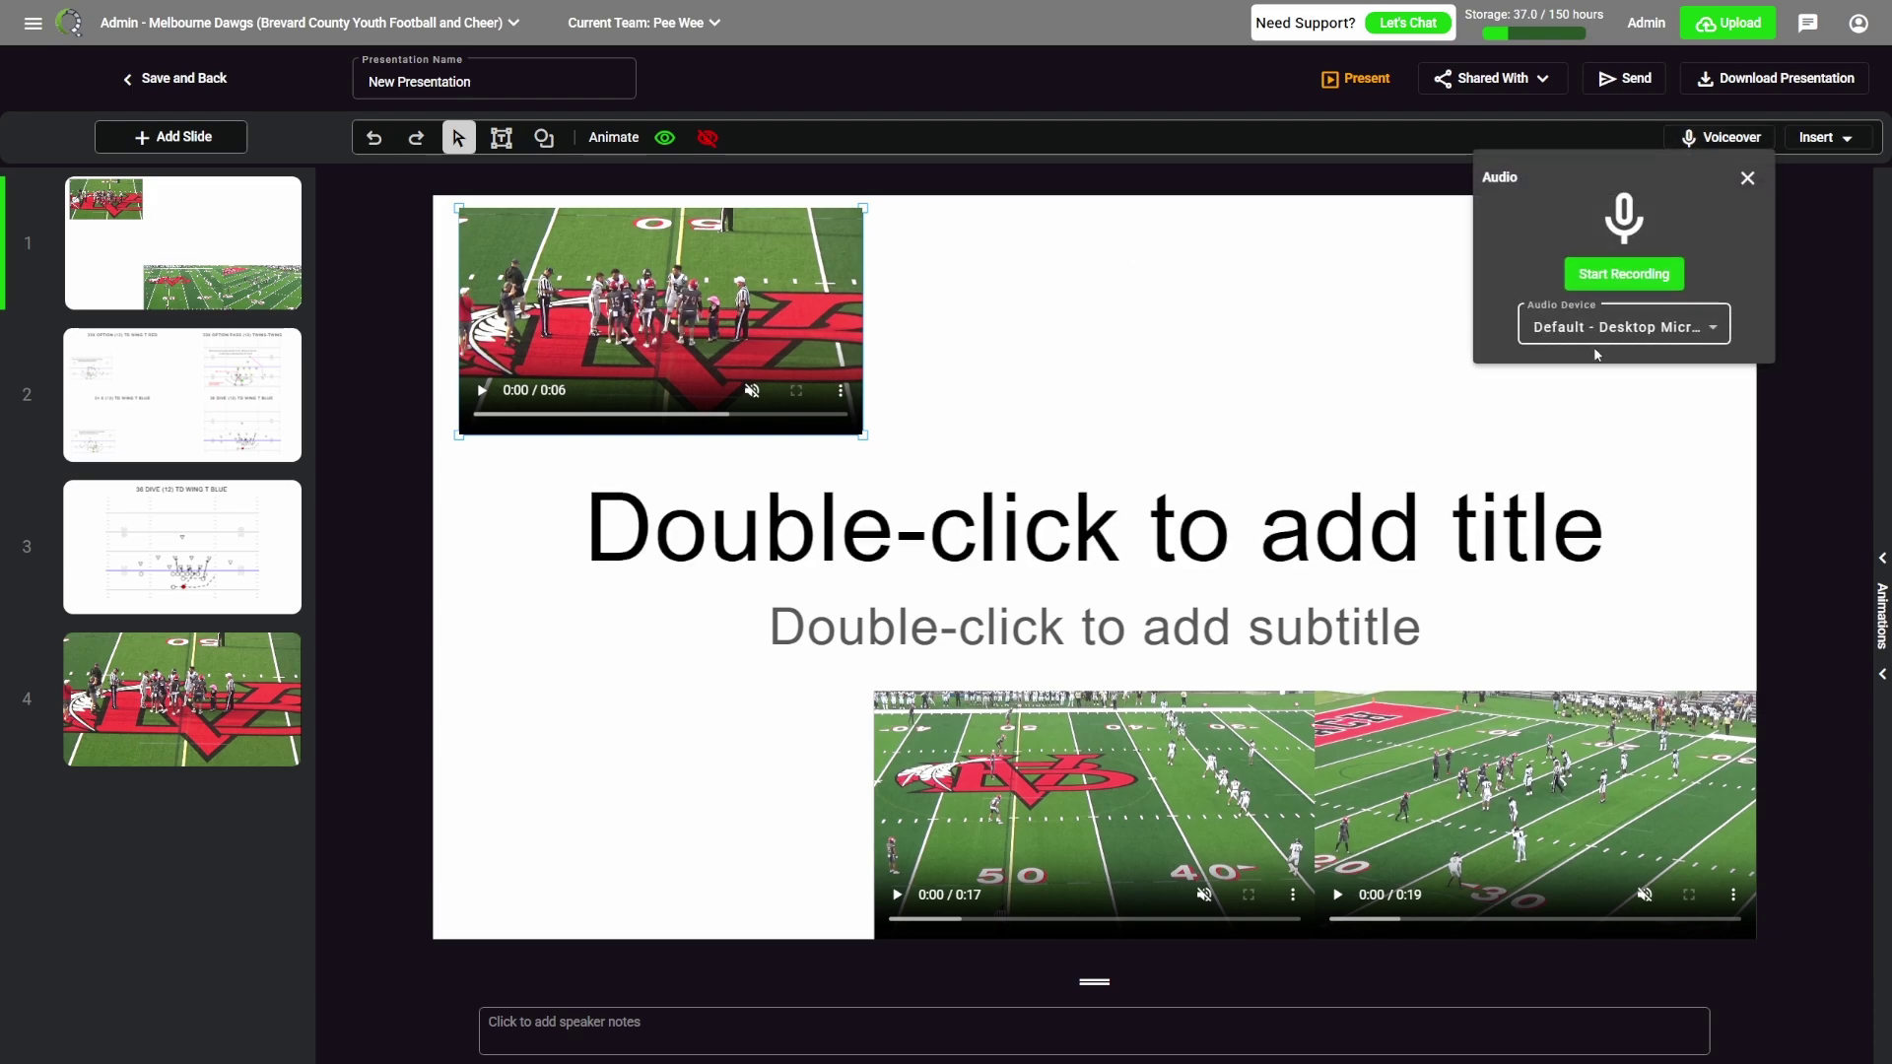
left_click(1551, 321)
left_click(1587, 330)
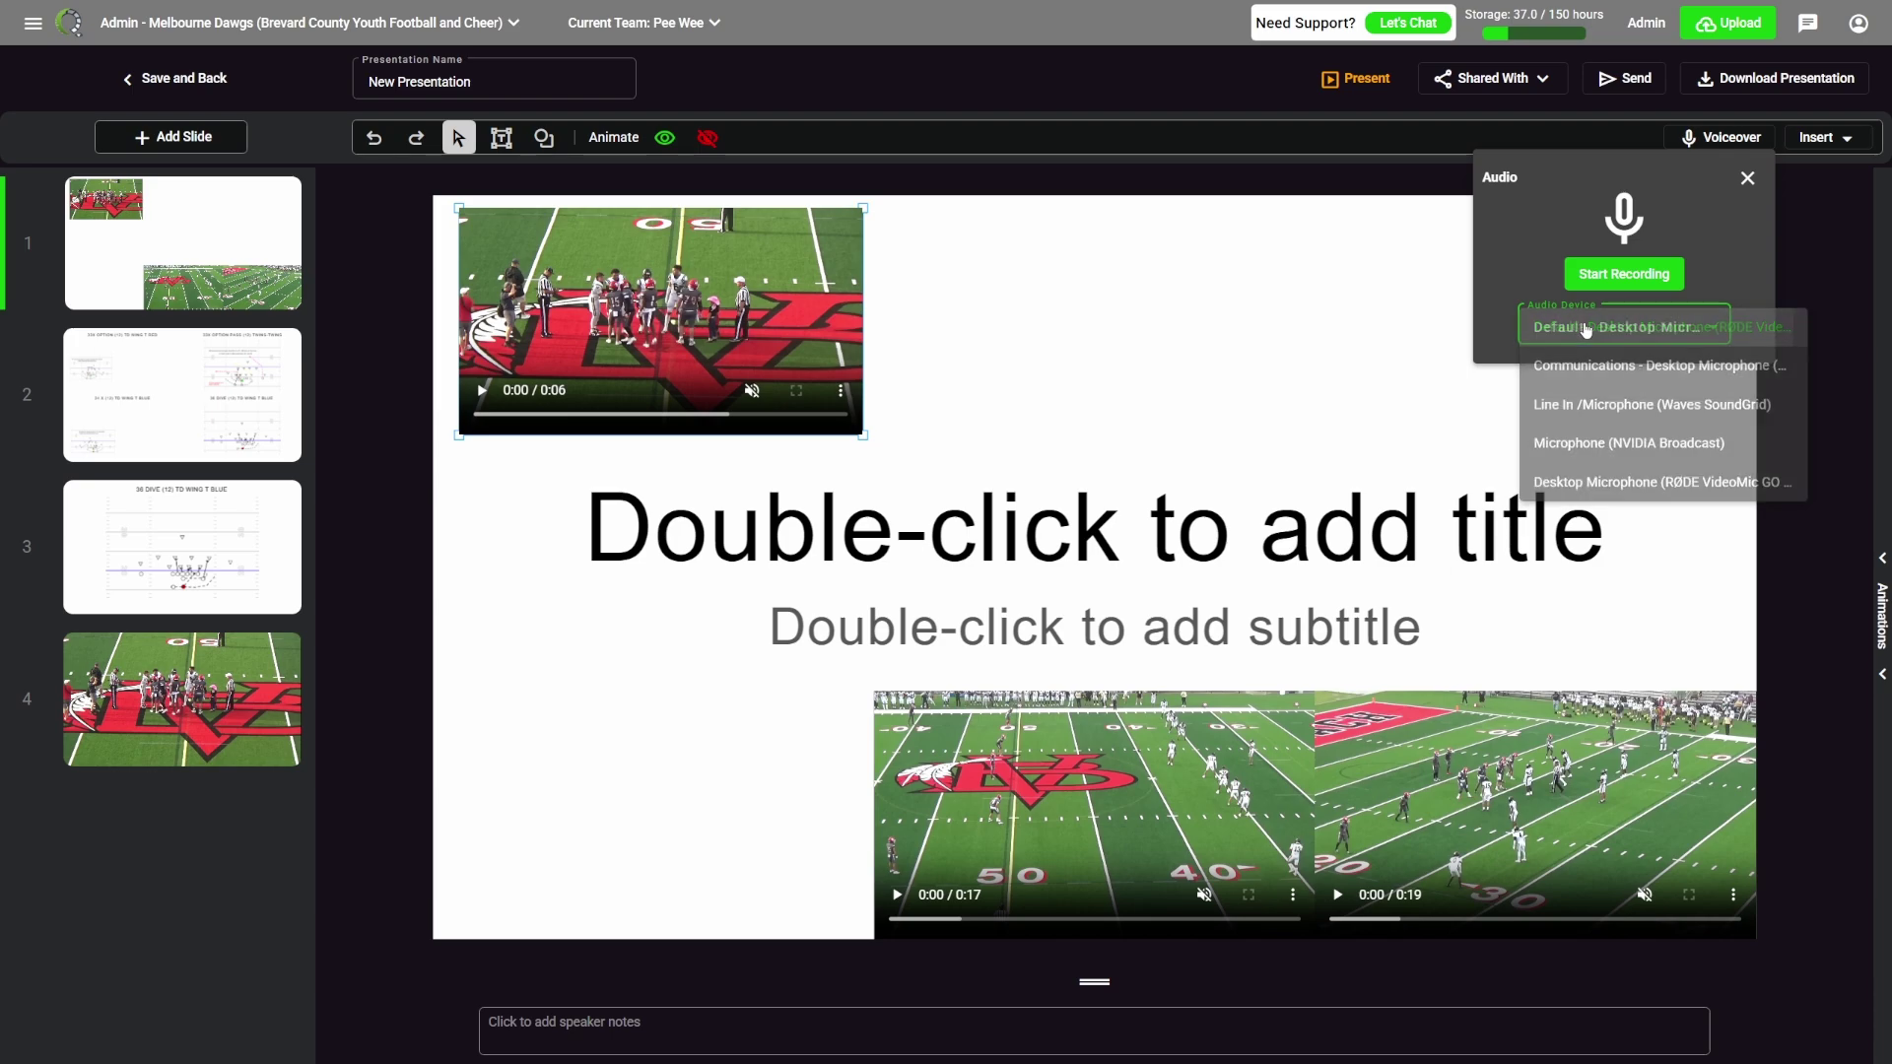
left_click(1632, 276)
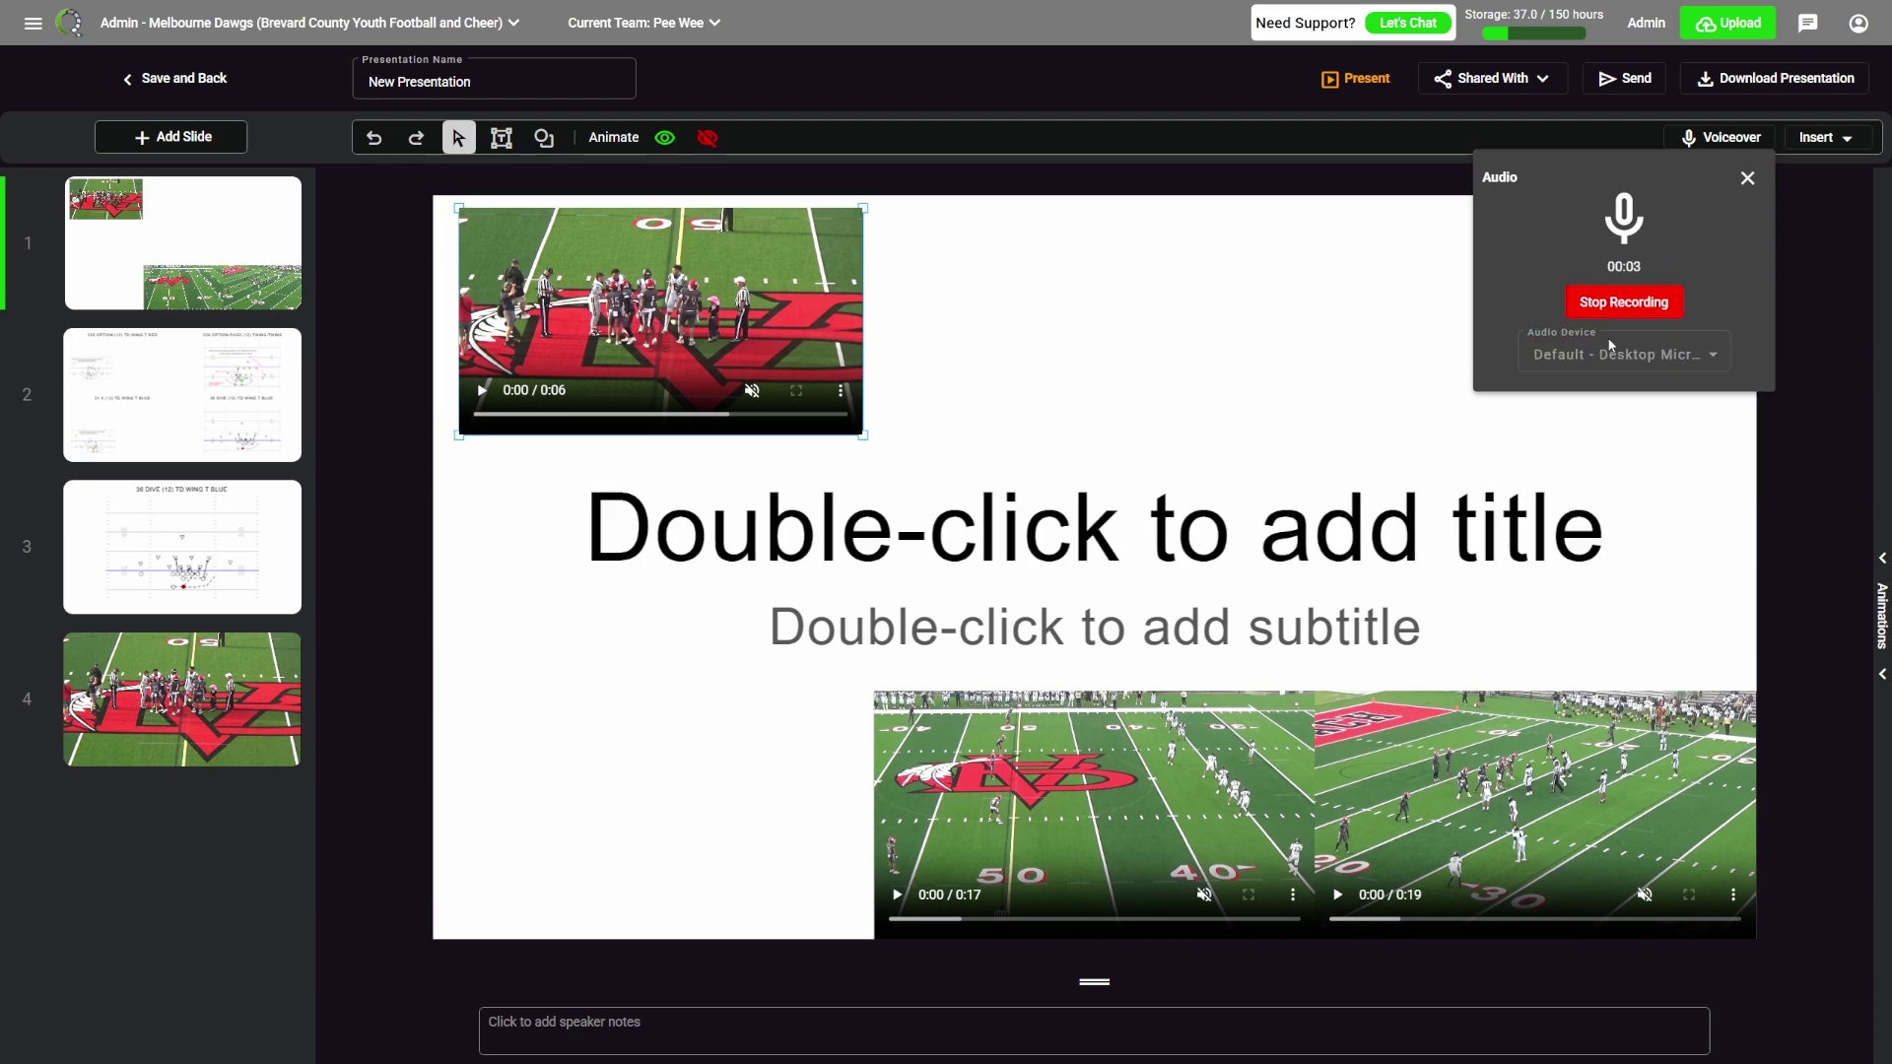
left_click(1617, 302)
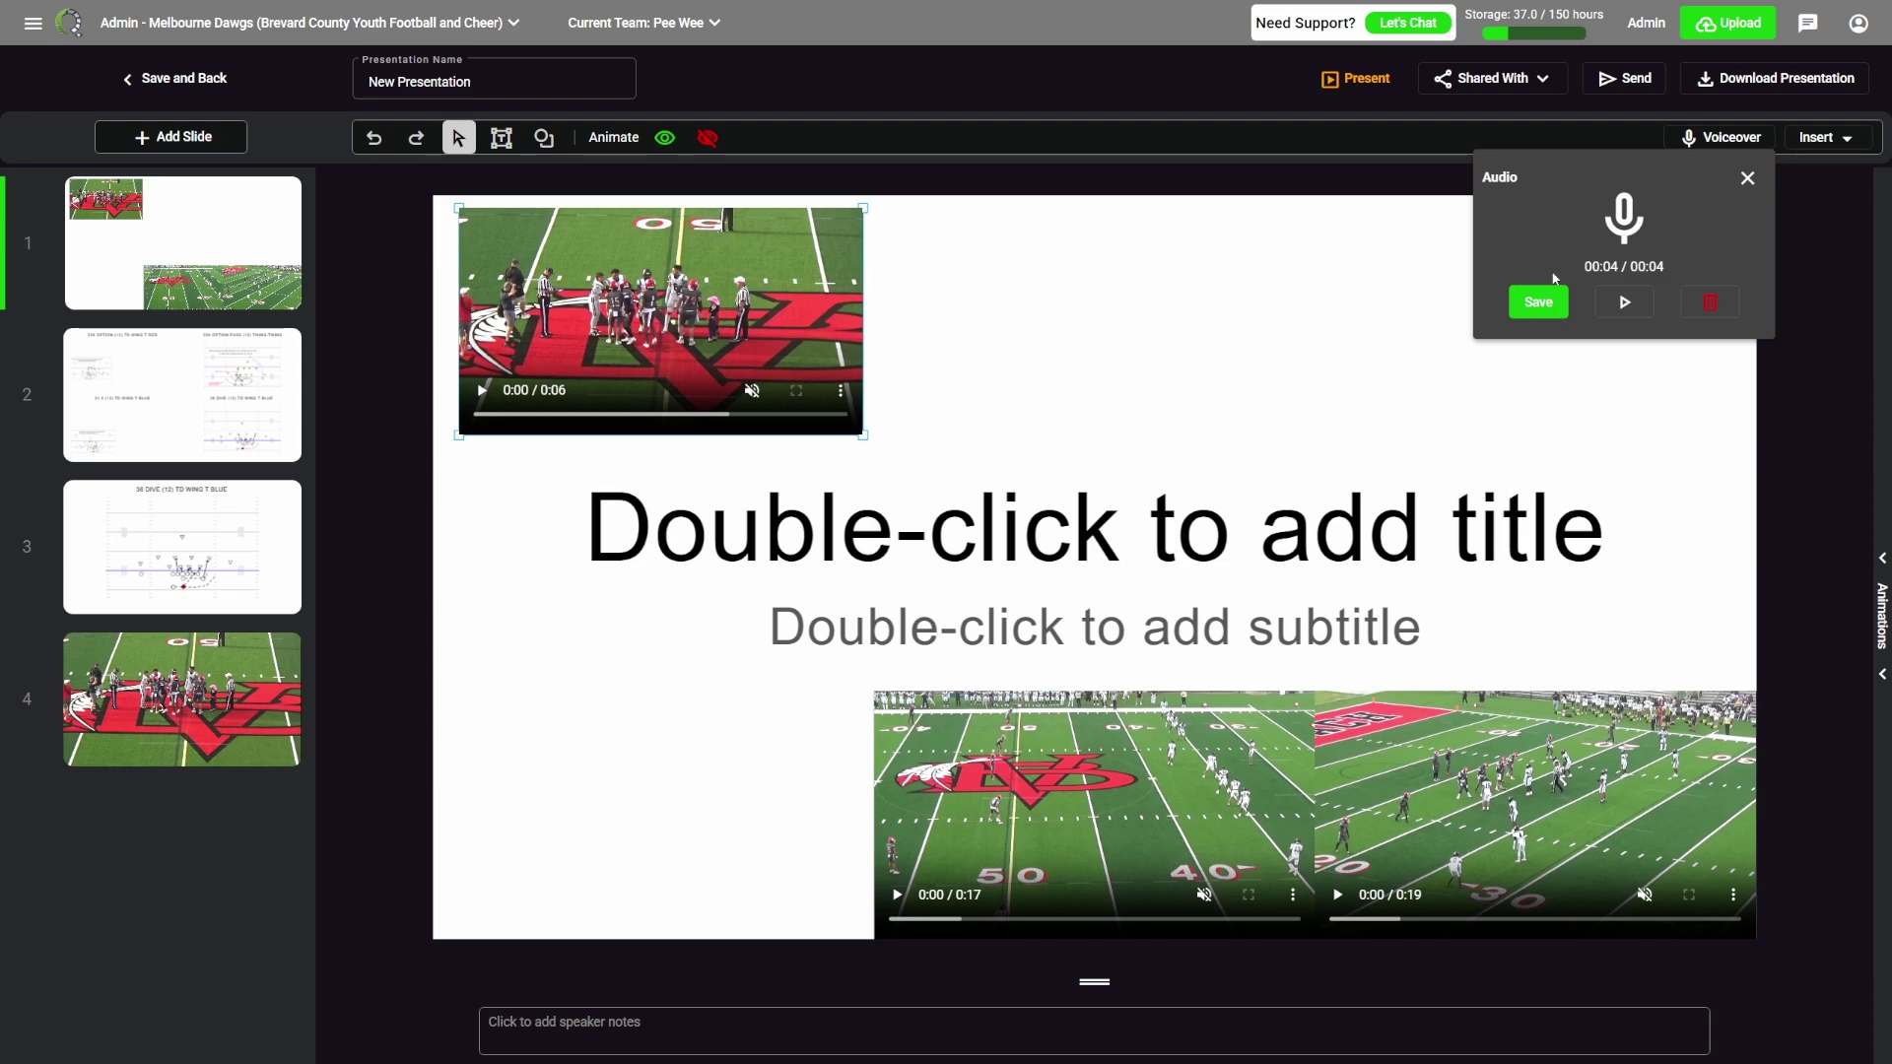
left_click(1546, 309)
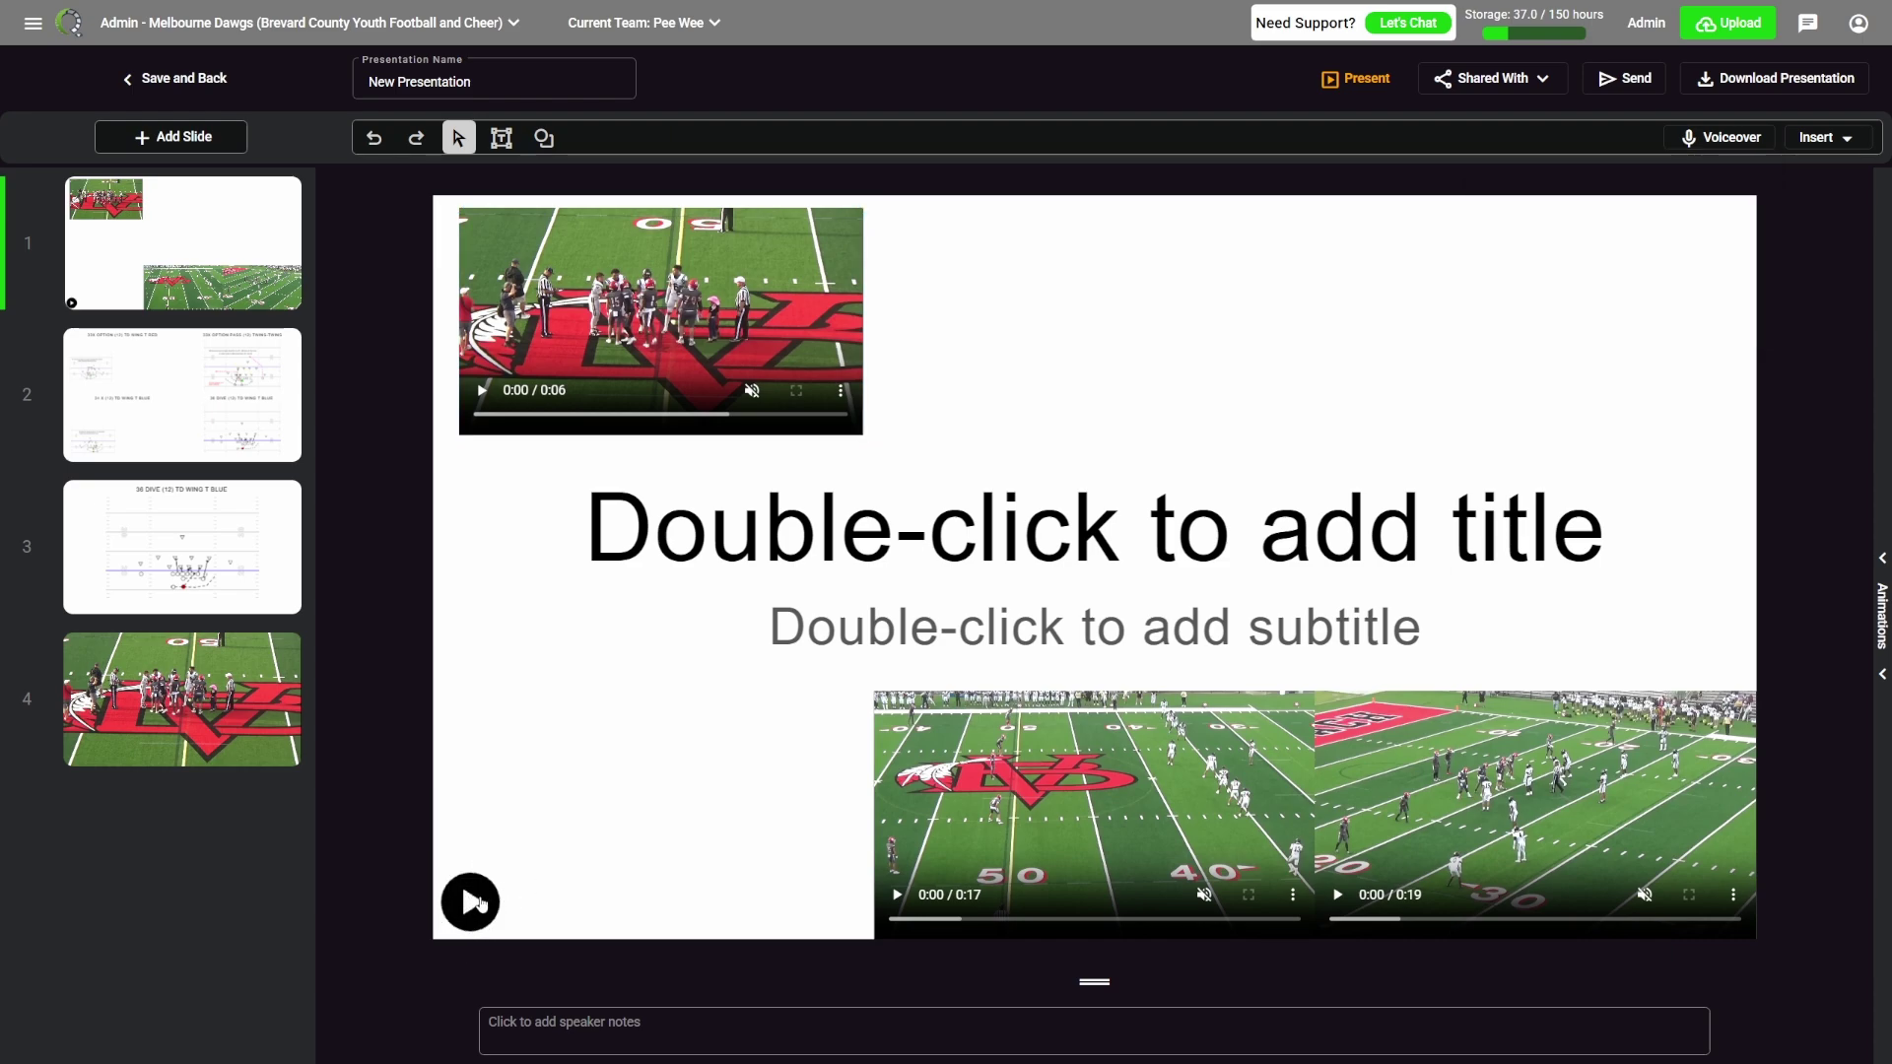
left_click_drag(479, 905, 1708, 270)
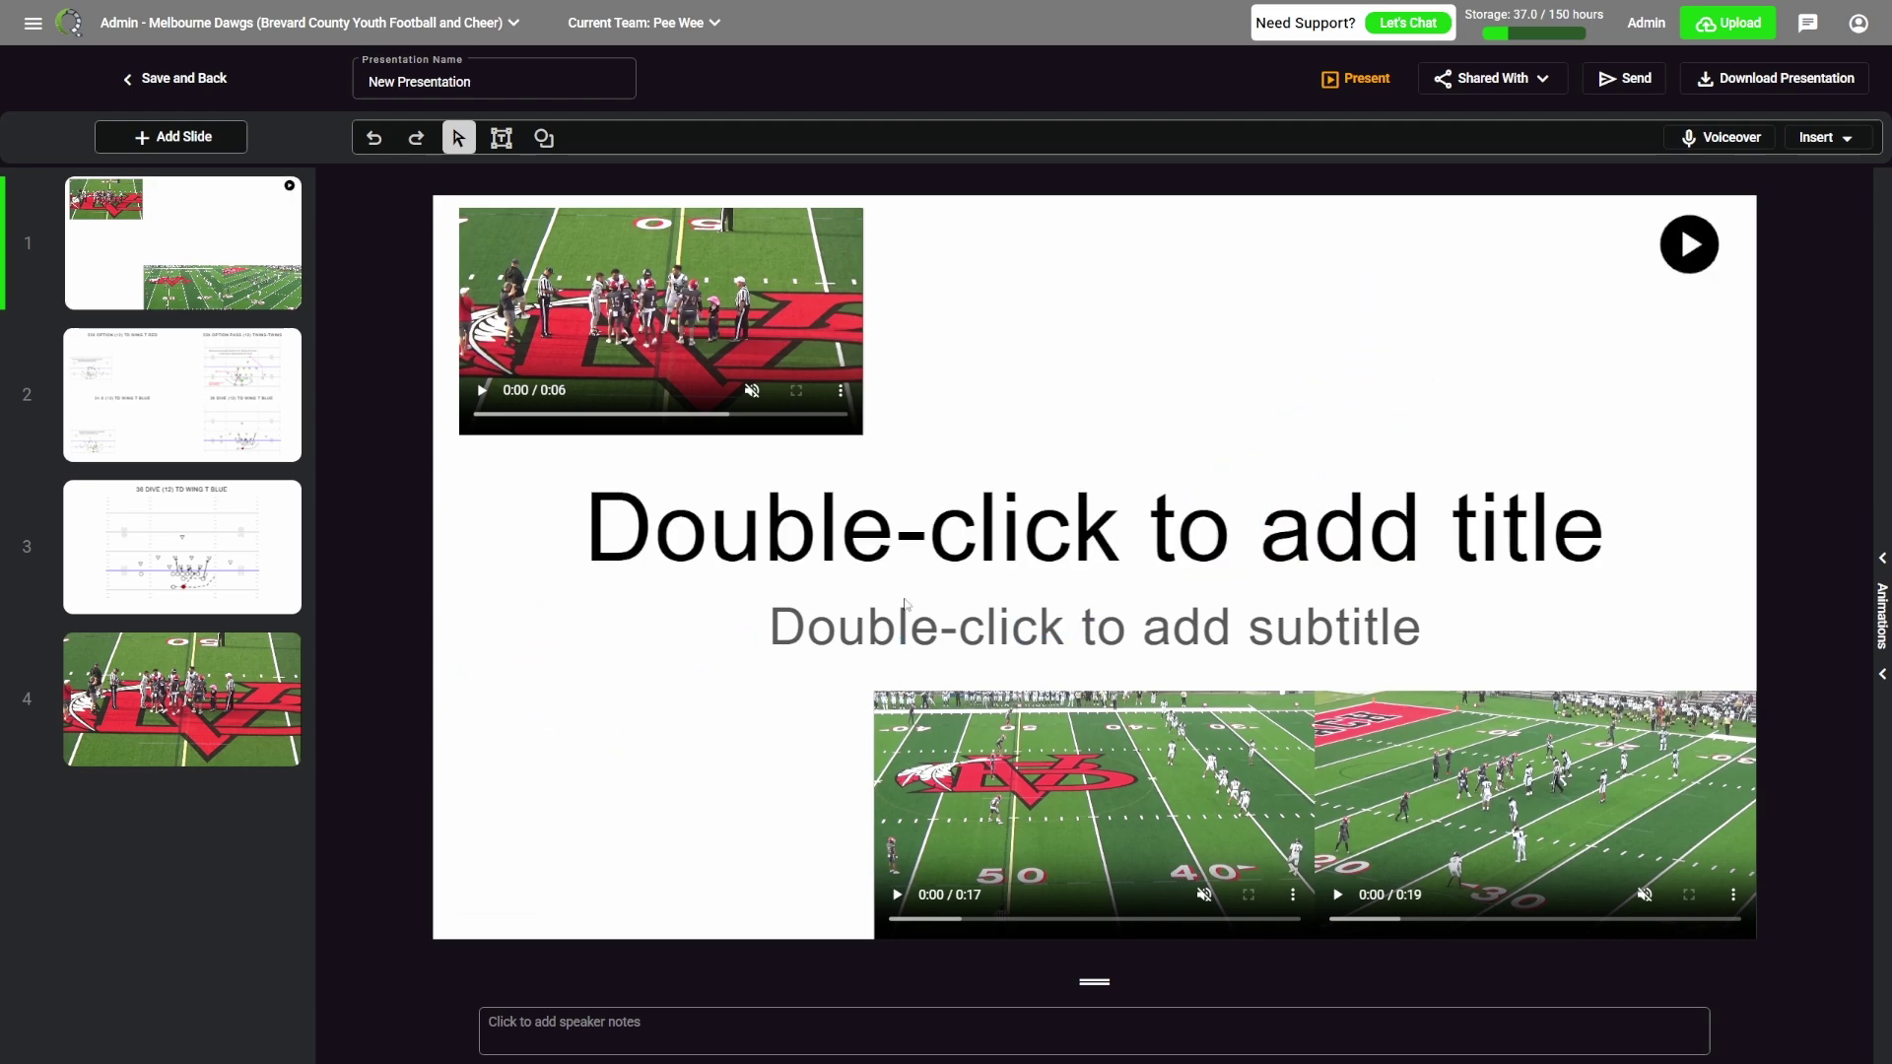
Enter "test" as slide 1's title and format it as a bulleted line in red (#cb4848).
double_click(1046, 528)
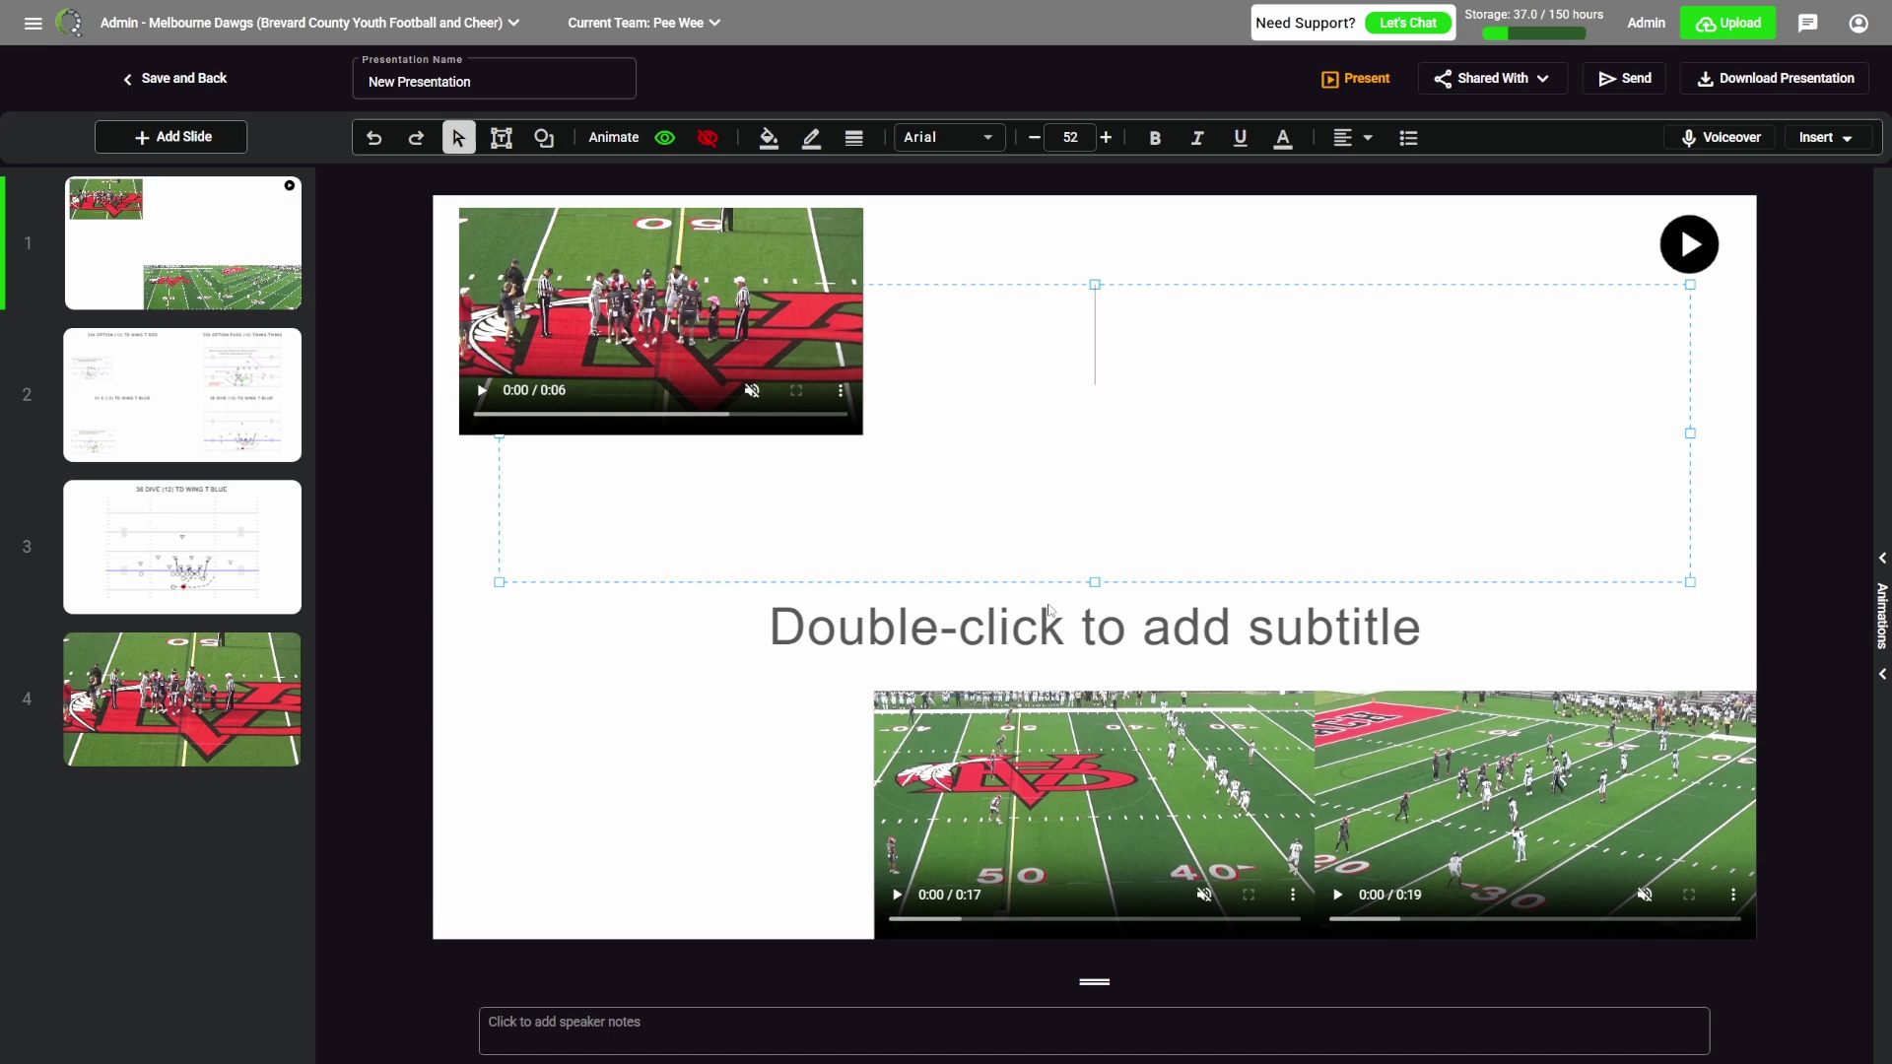
type("test")
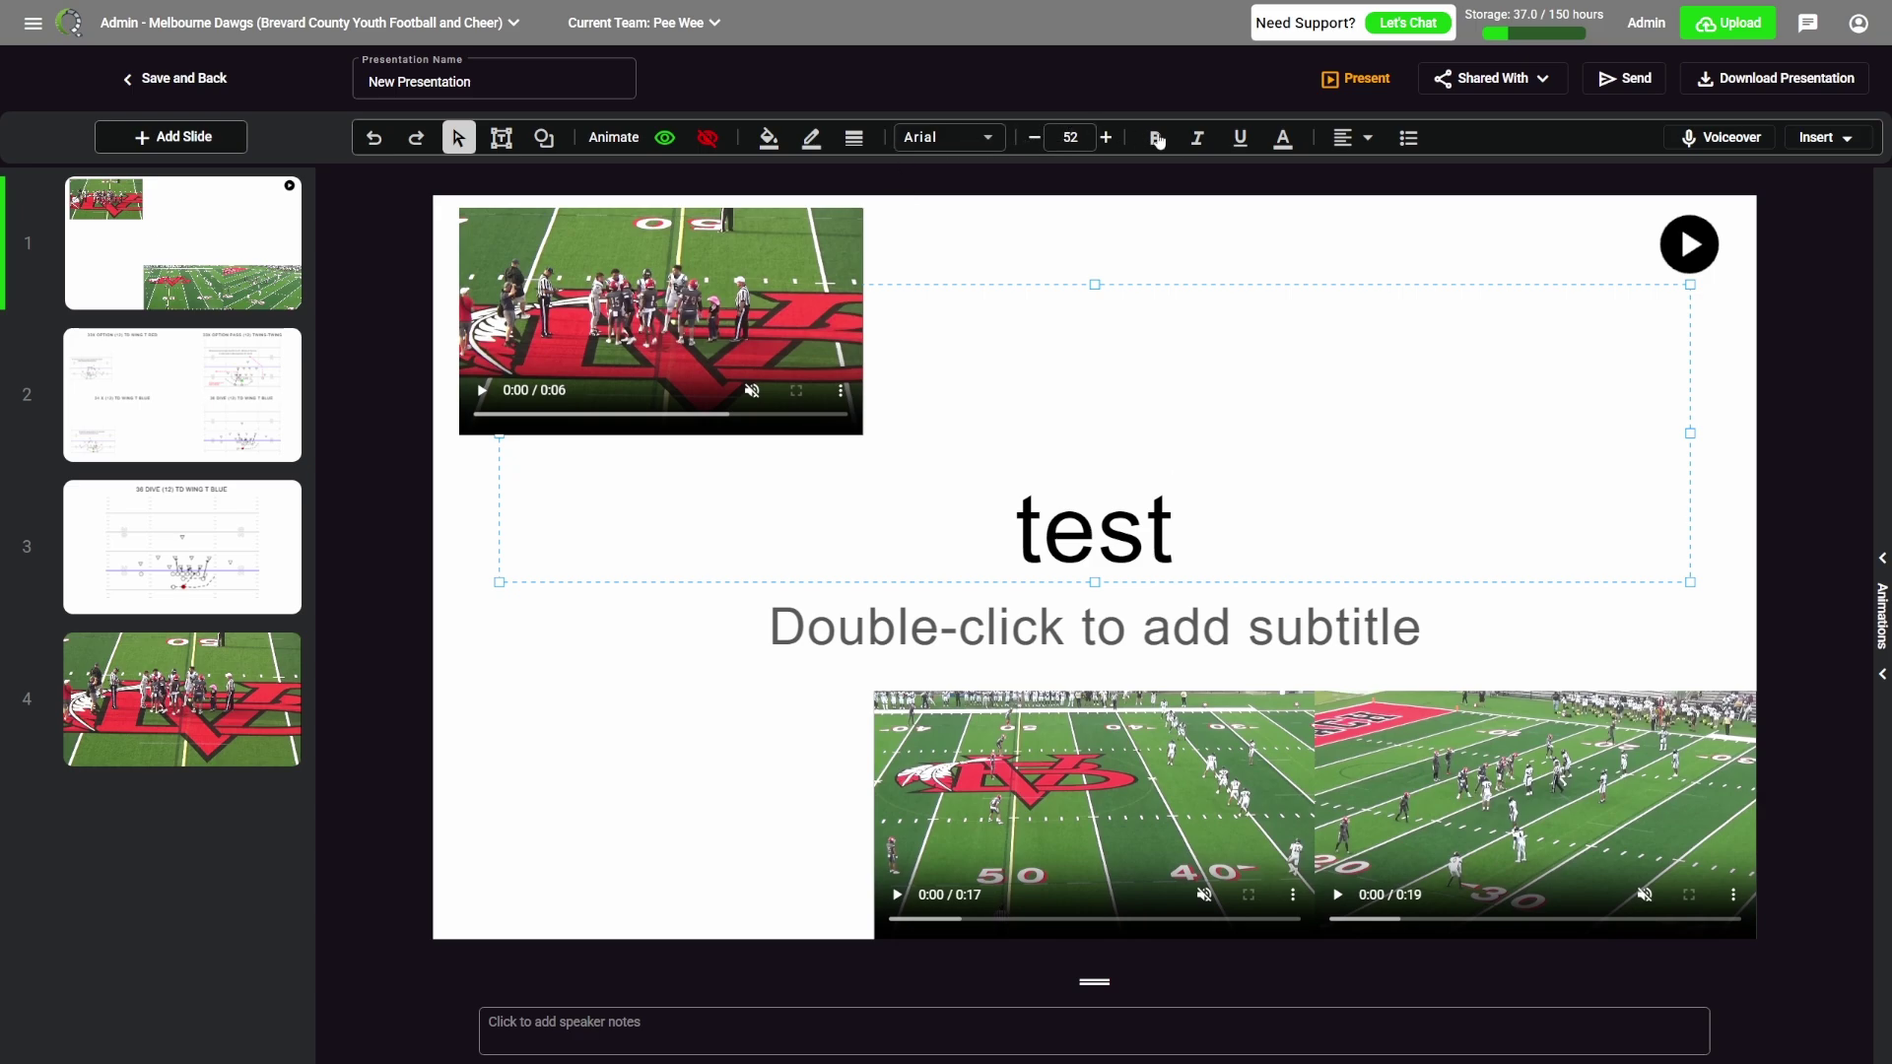
left_click(1283, 137)
left_click(1404, 180)
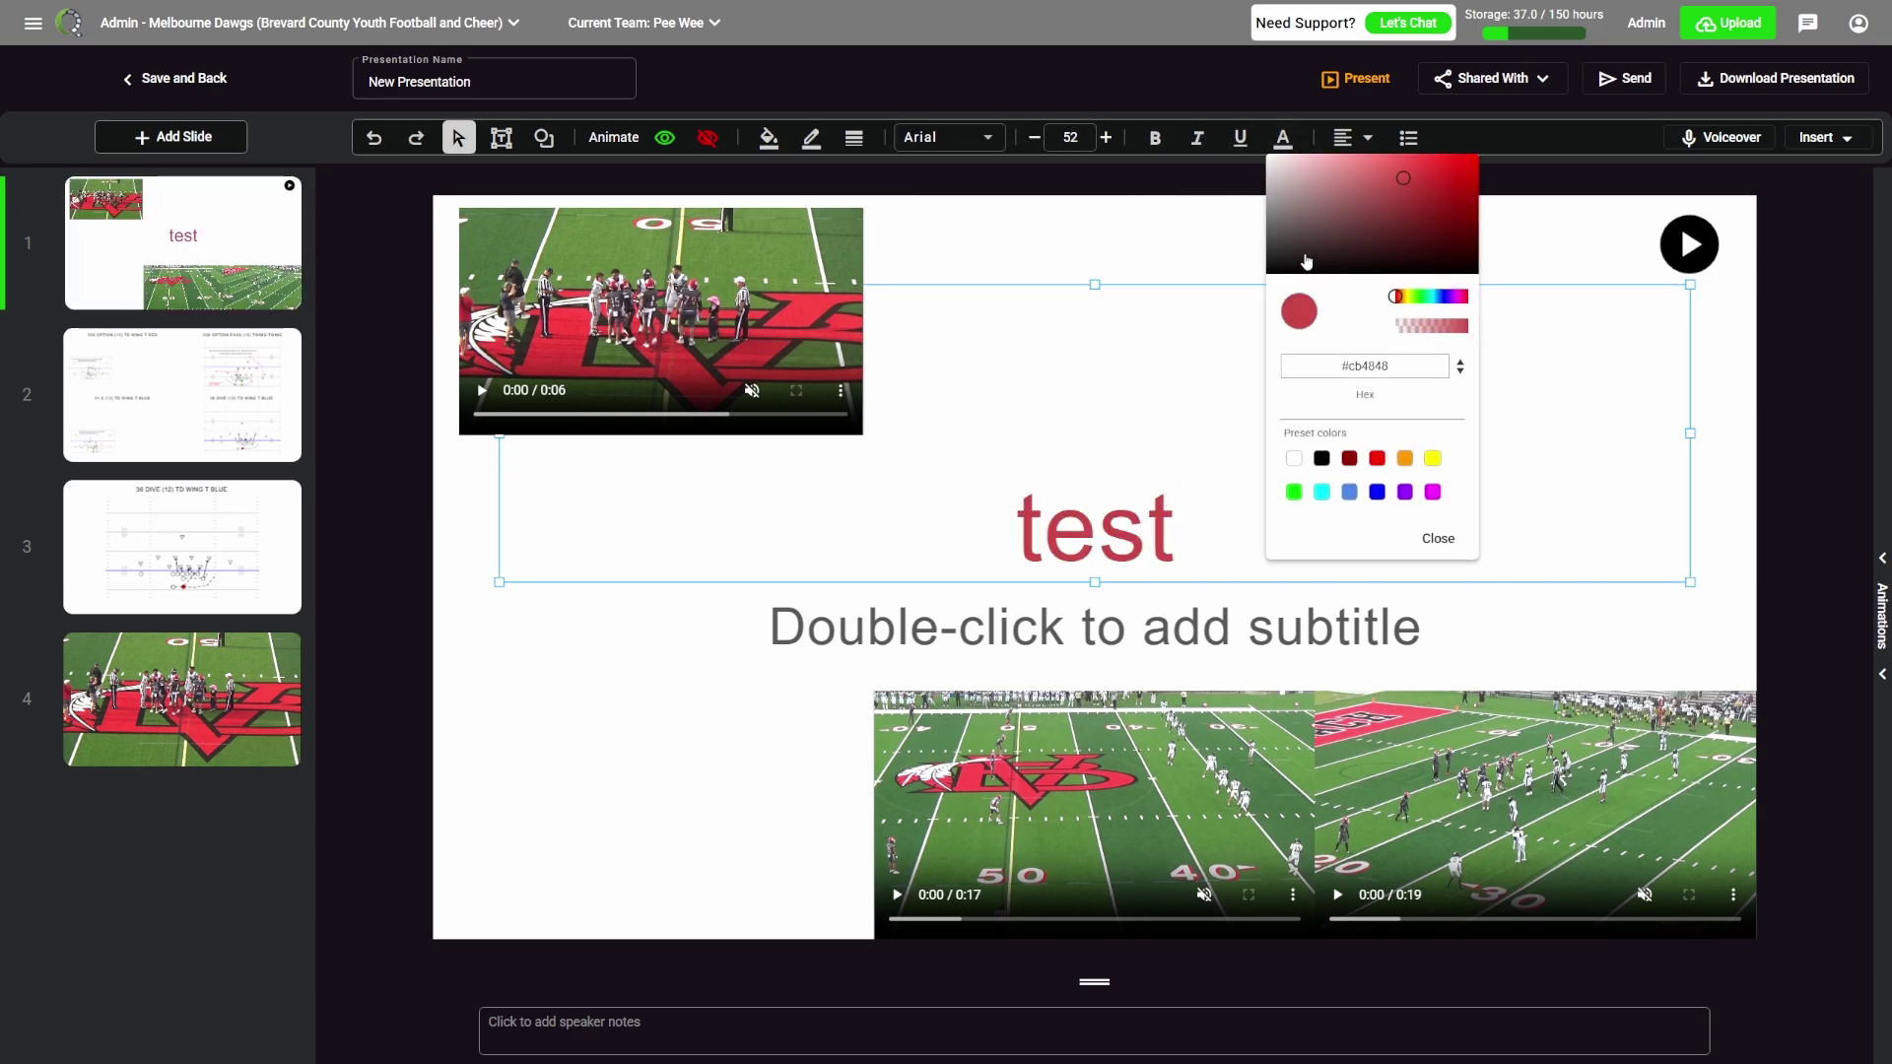
left_click(1520, 138)
left_click(1344, 143)
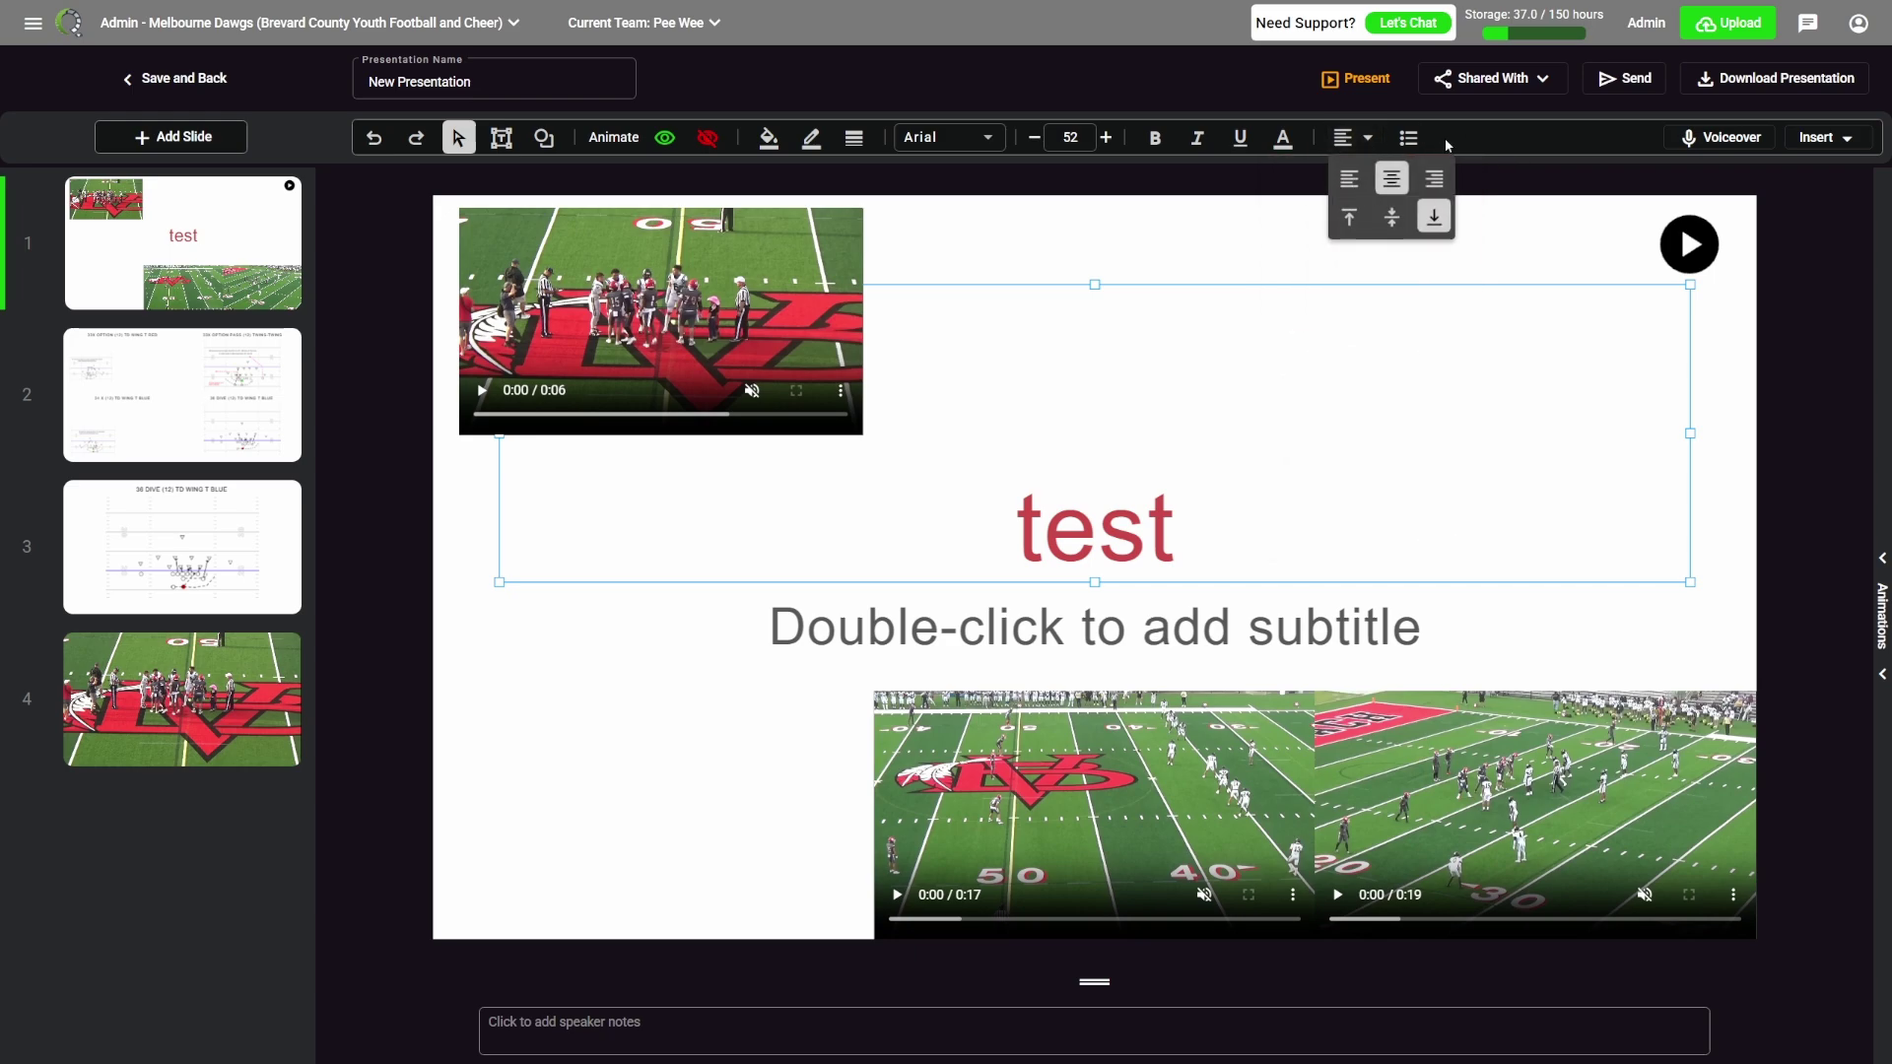
left_click(1407, 139)
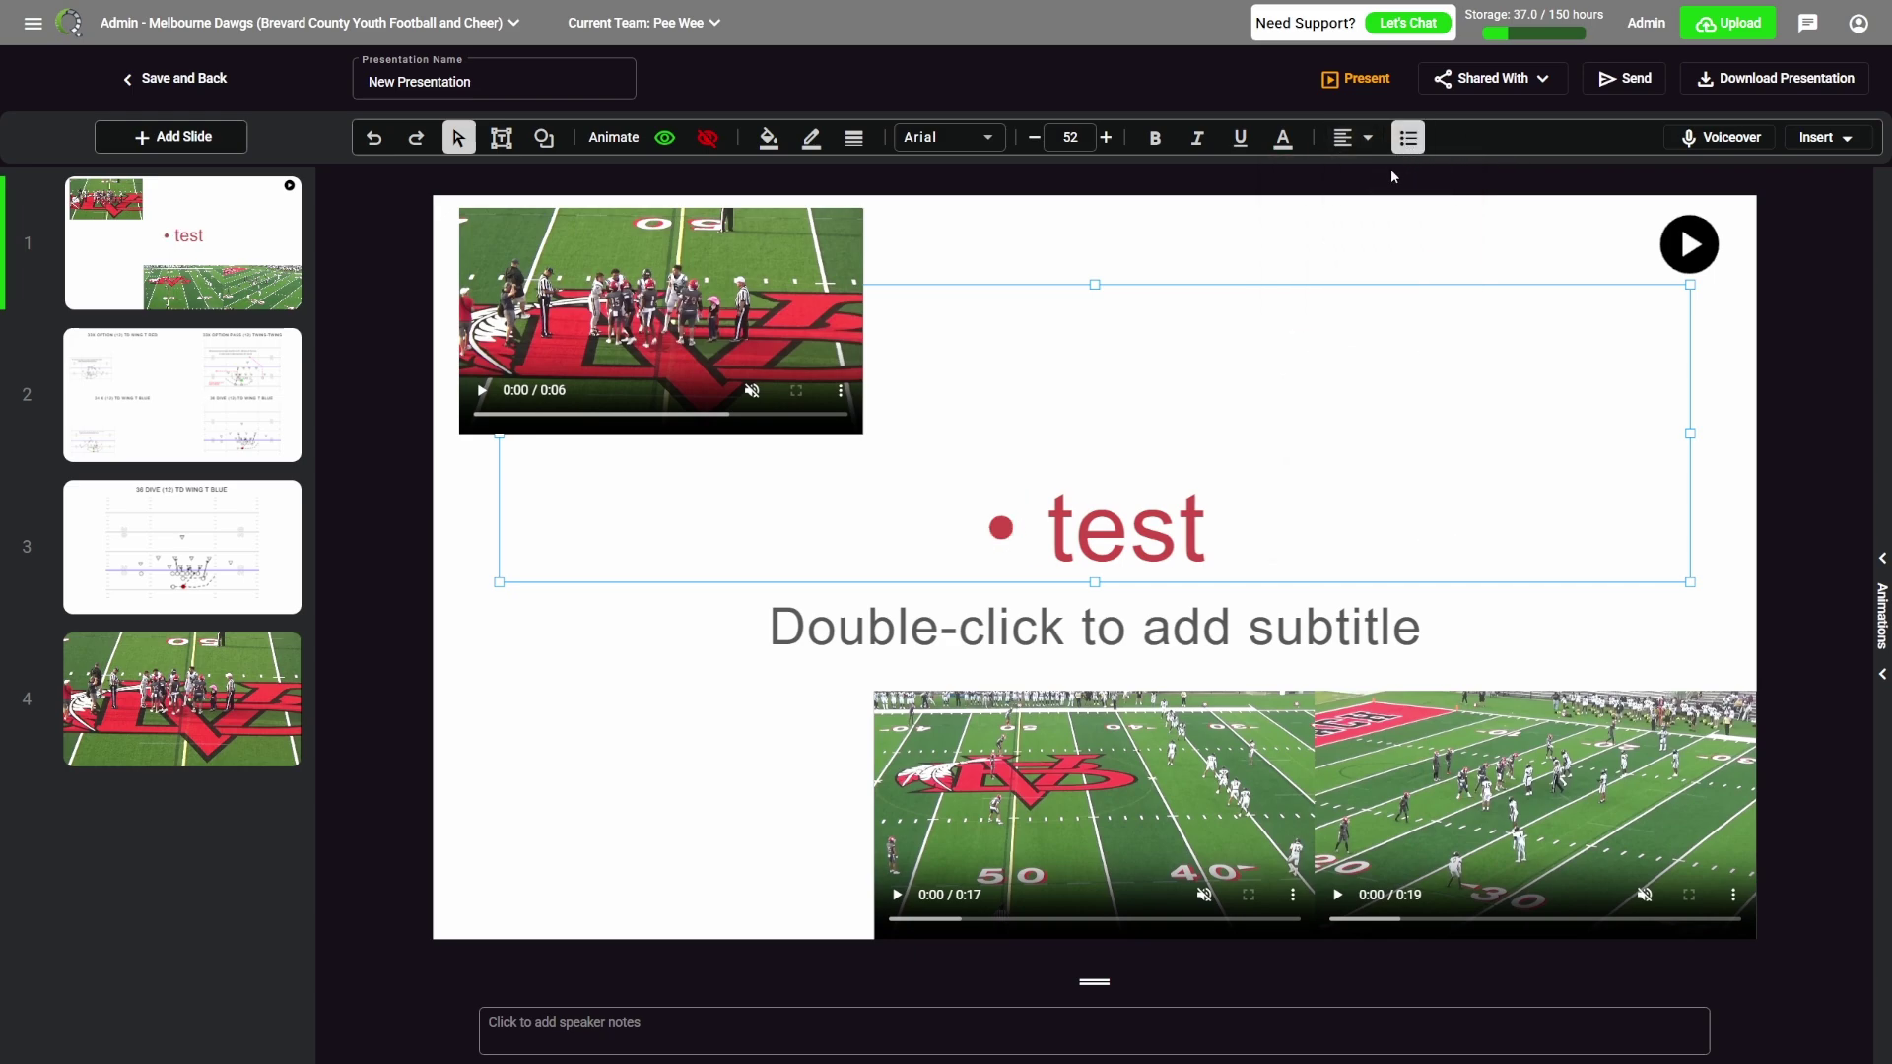
Fill slide 1's title box with light pink (#ffc1c1) and give it a thick light green border (#a5d14e).
left_click(767, 145)
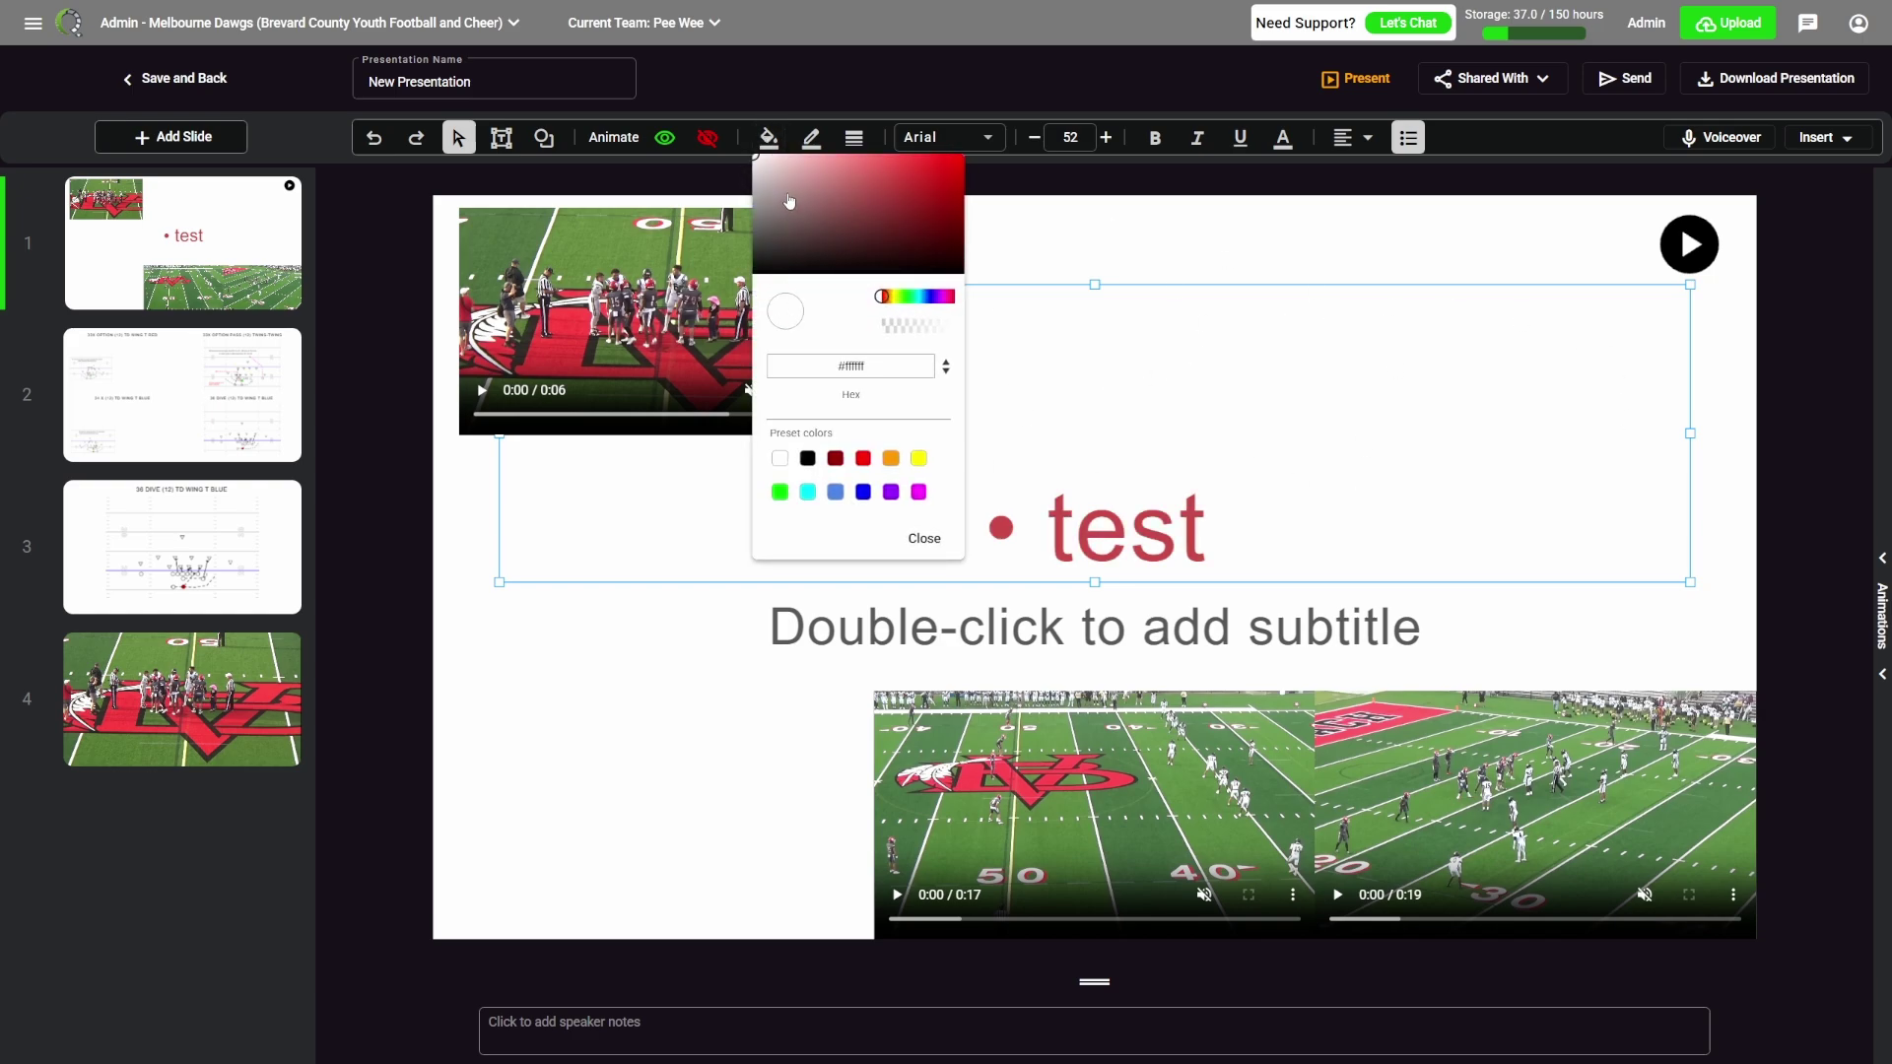
left_click(804, 158)
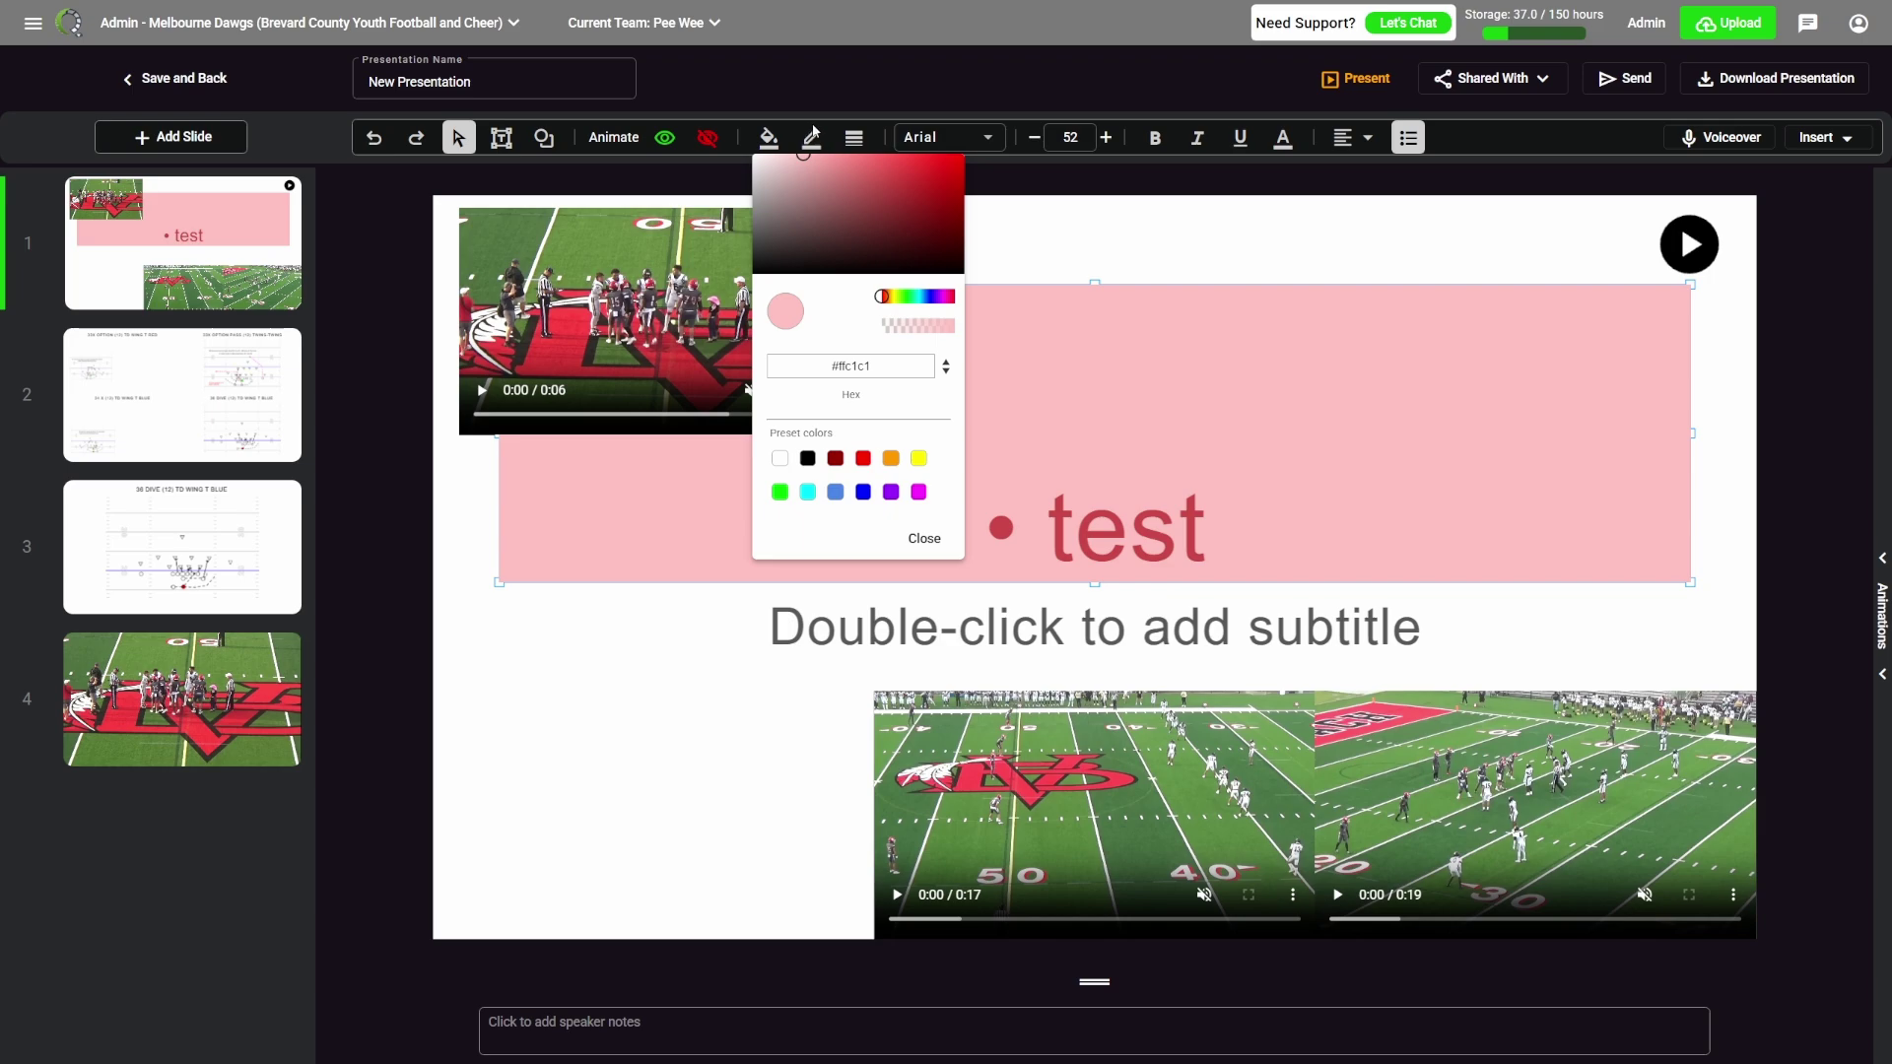
left_click(817, 144)
left_click(817, 144)
left_click(952, 296)
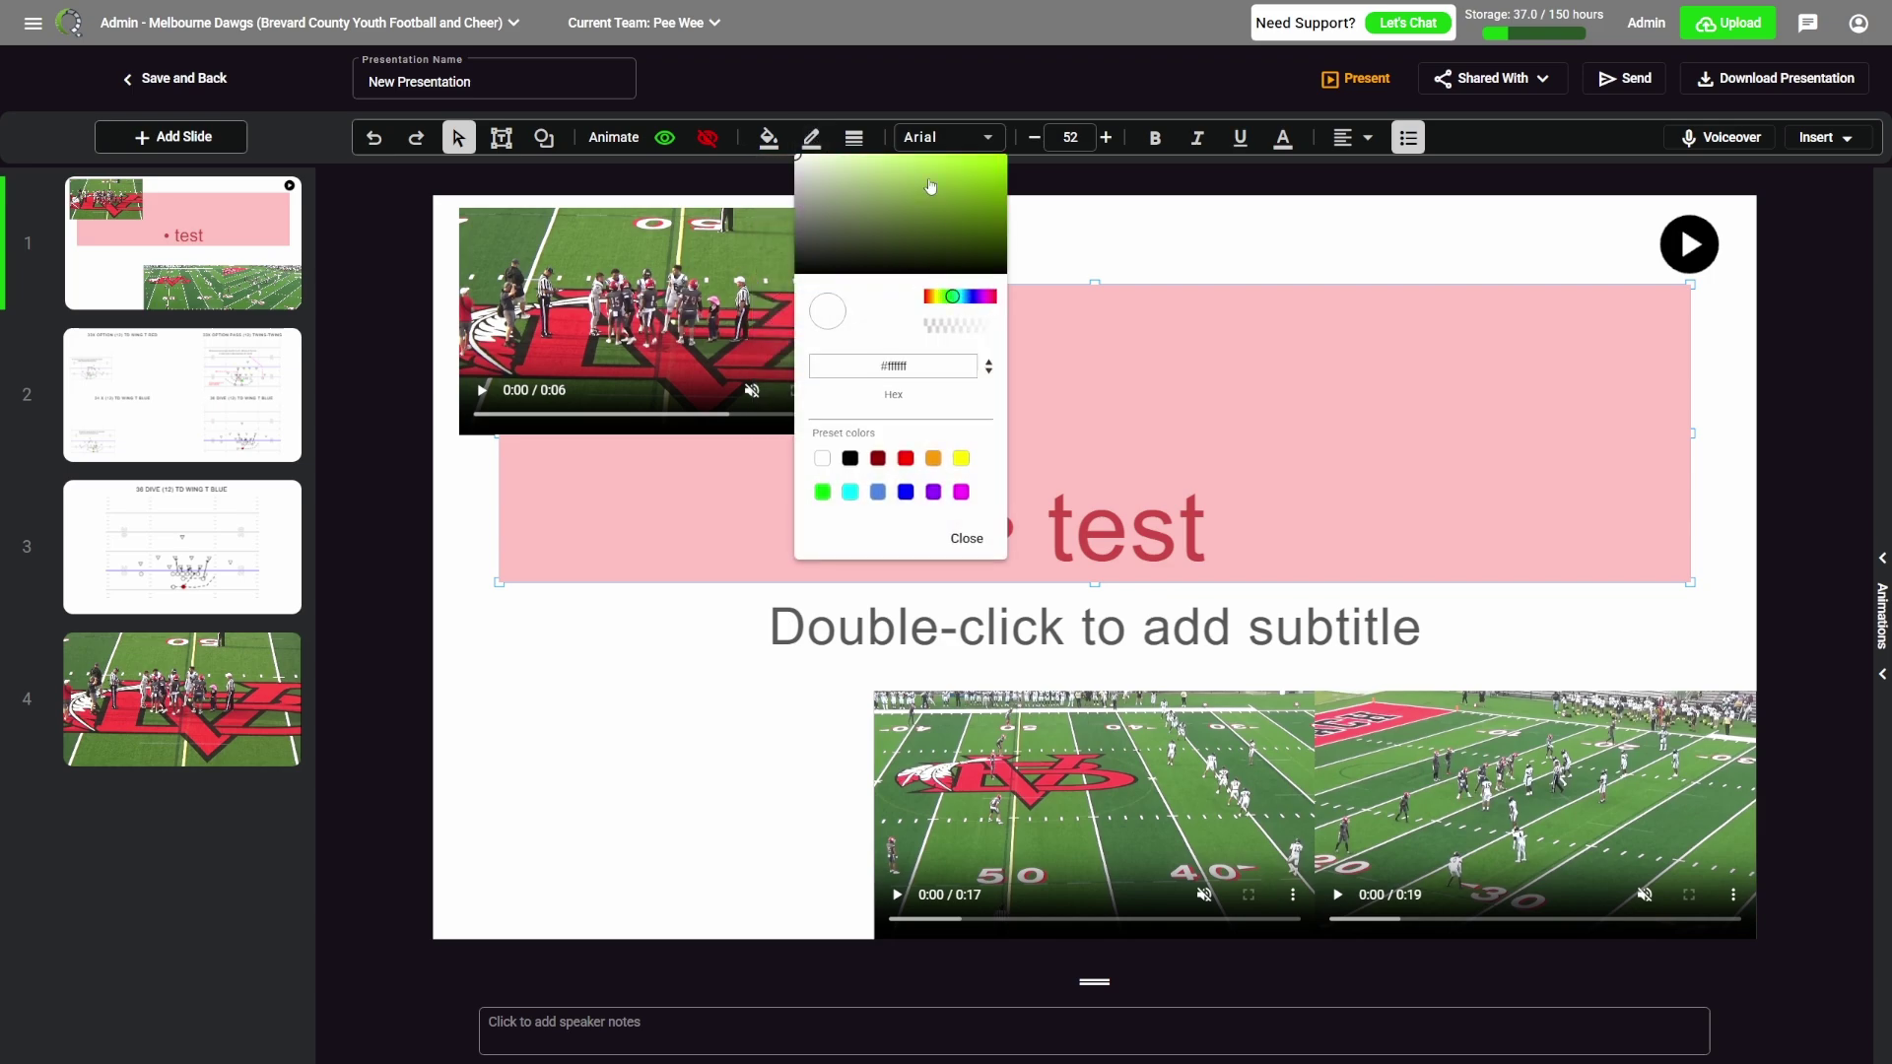
left_click(928, 175)
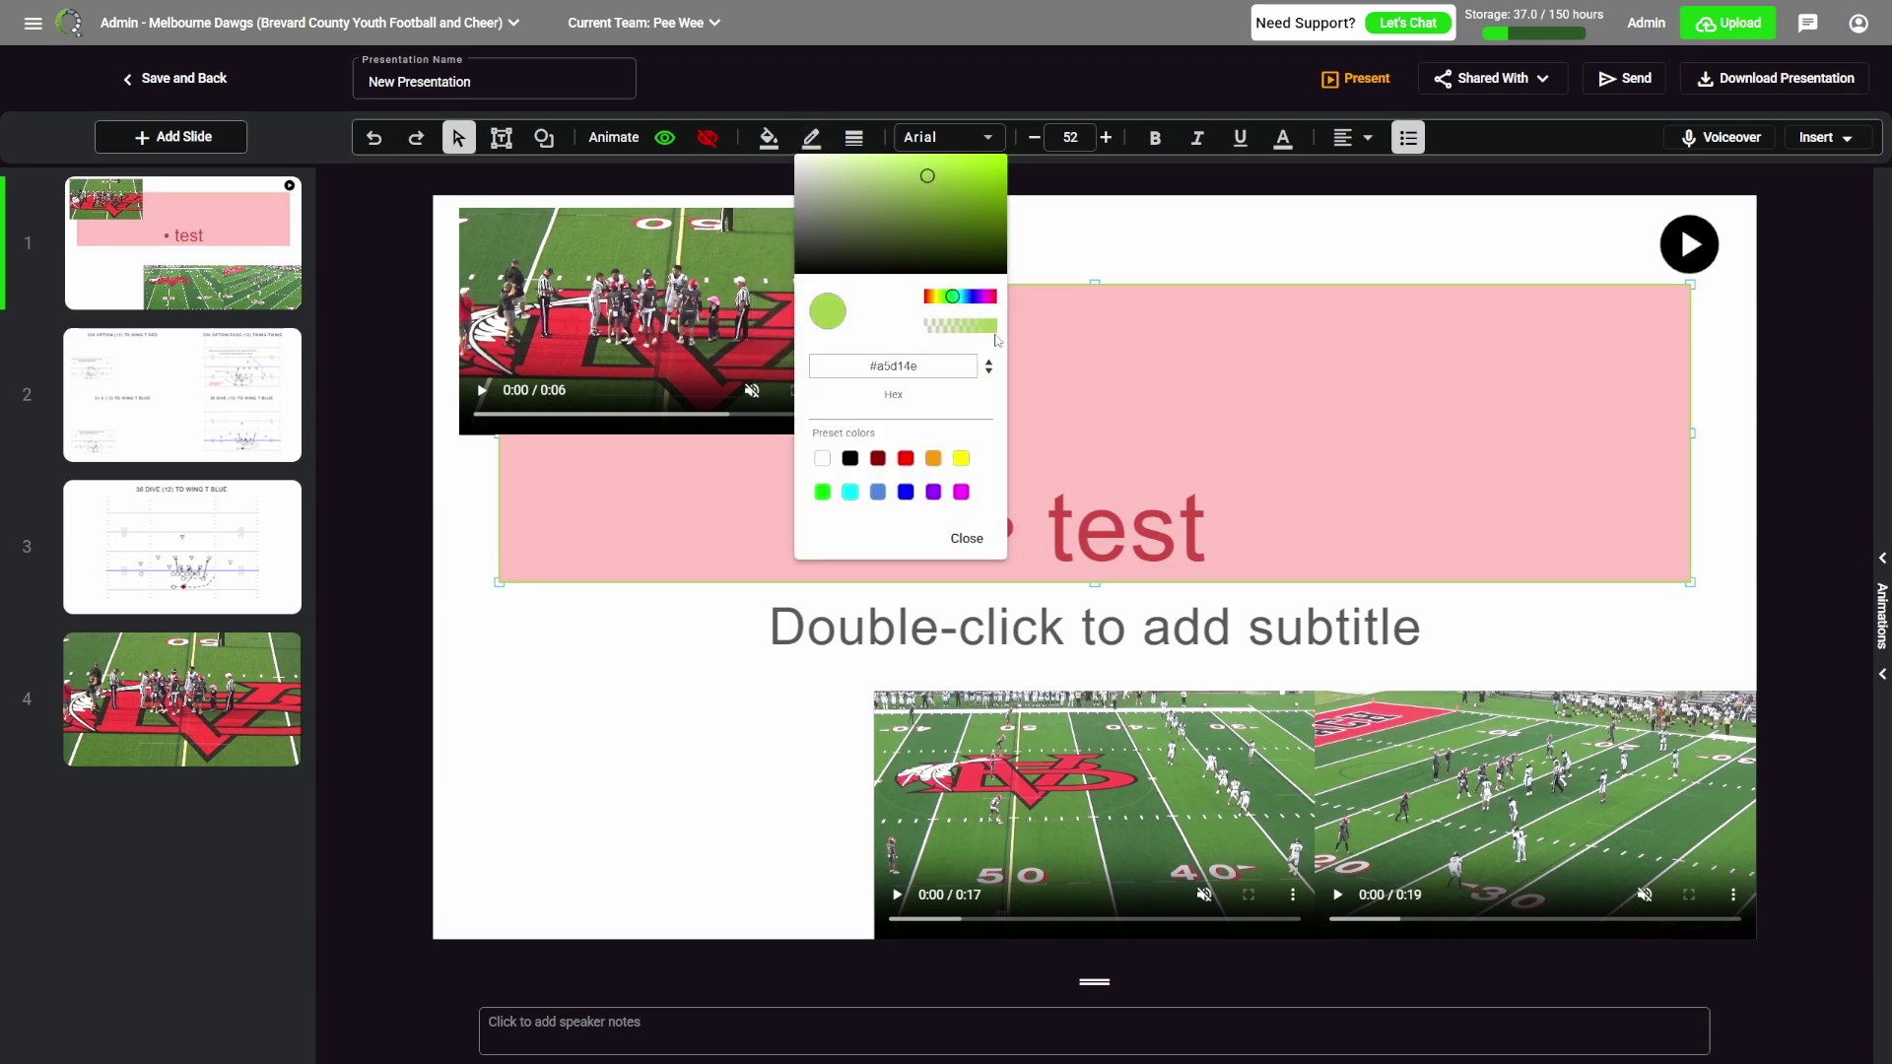
left_click(853, 137)
left_click(894, 405)
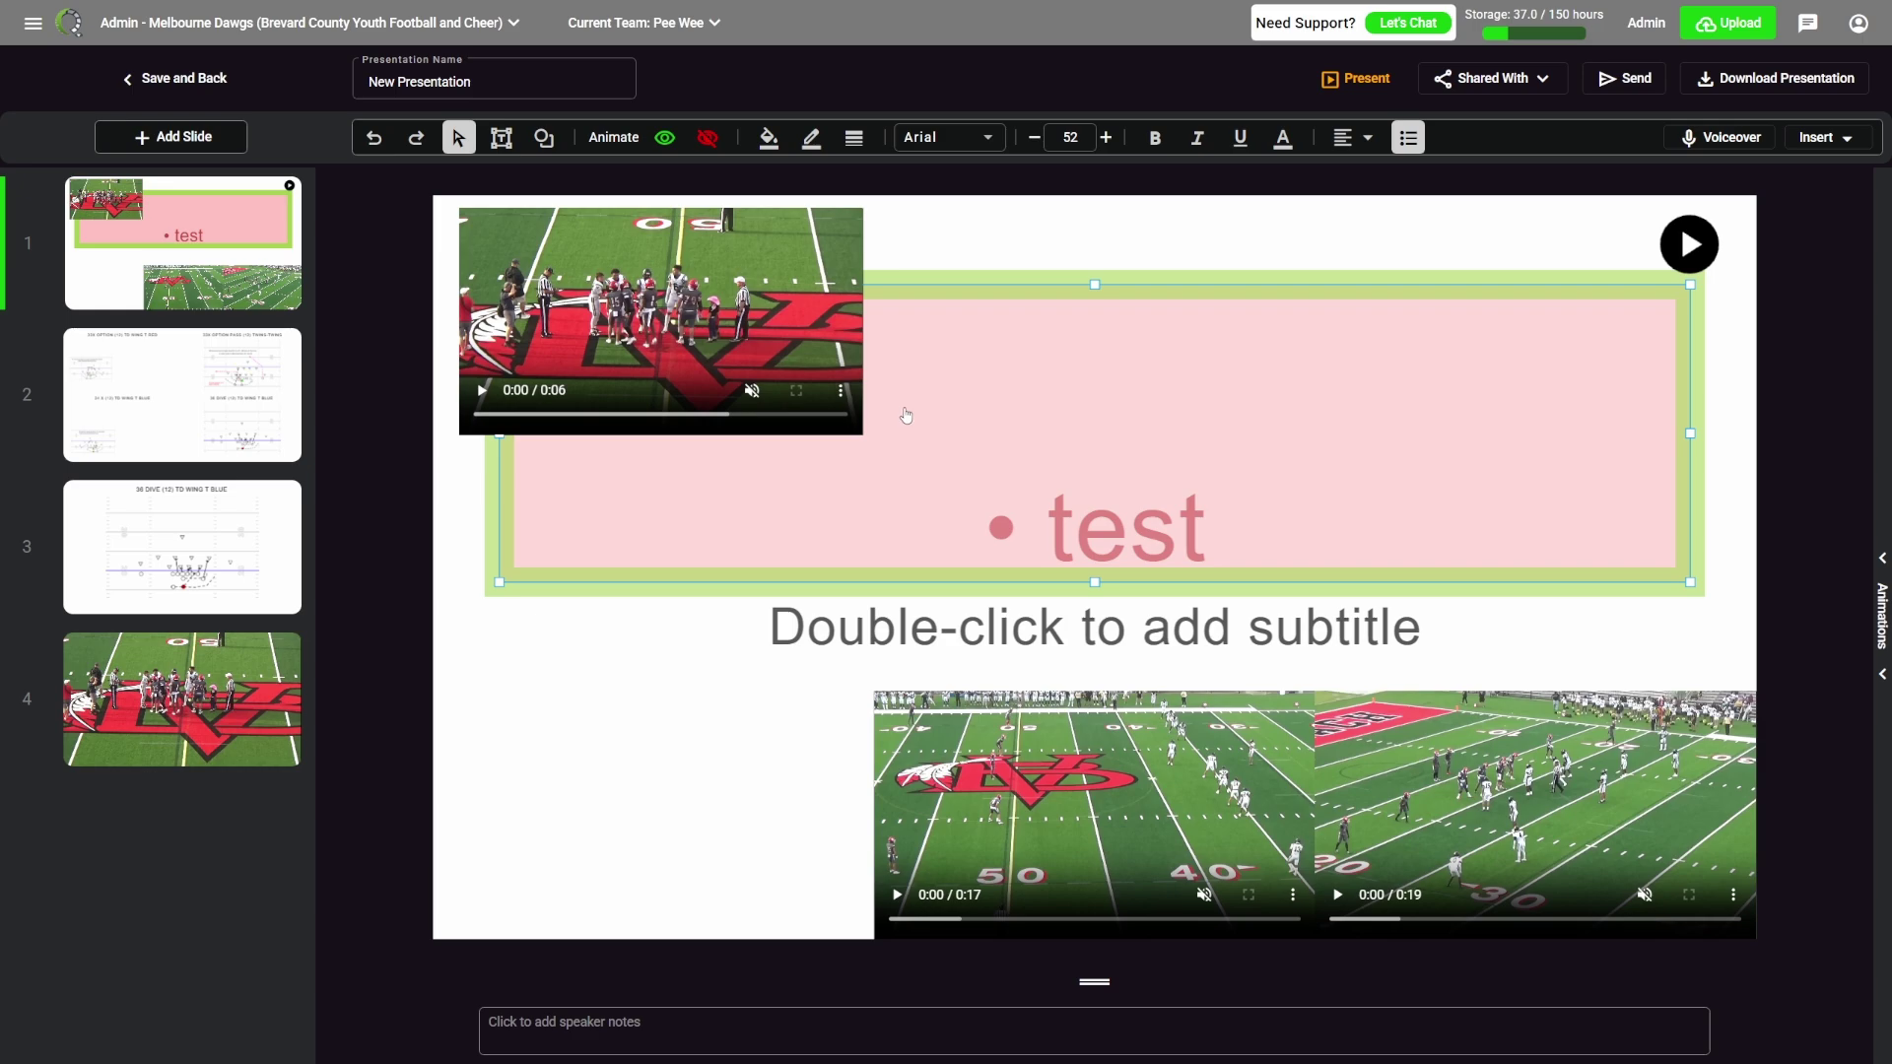
Add a blank slide after slide 1 and place a text box reading "test" in its upper left area.
key("ctrl+m")
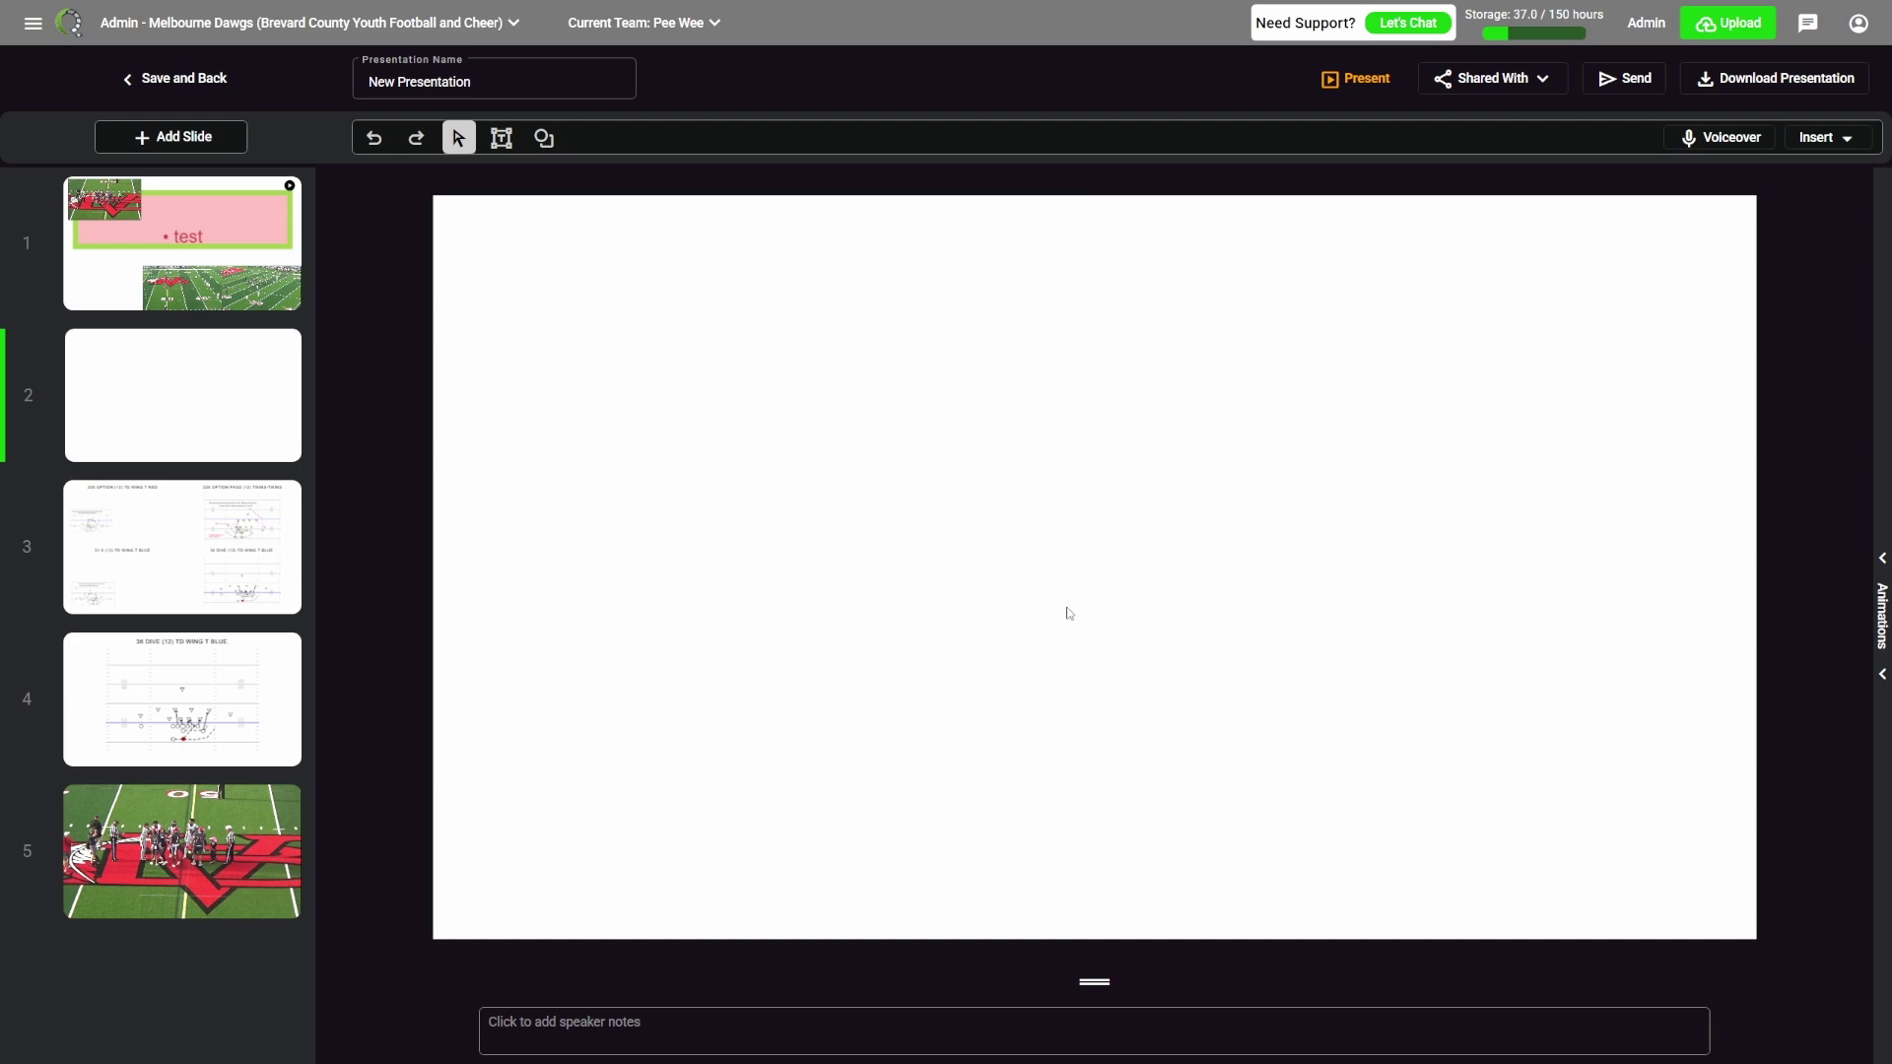
left_click(500, 140)
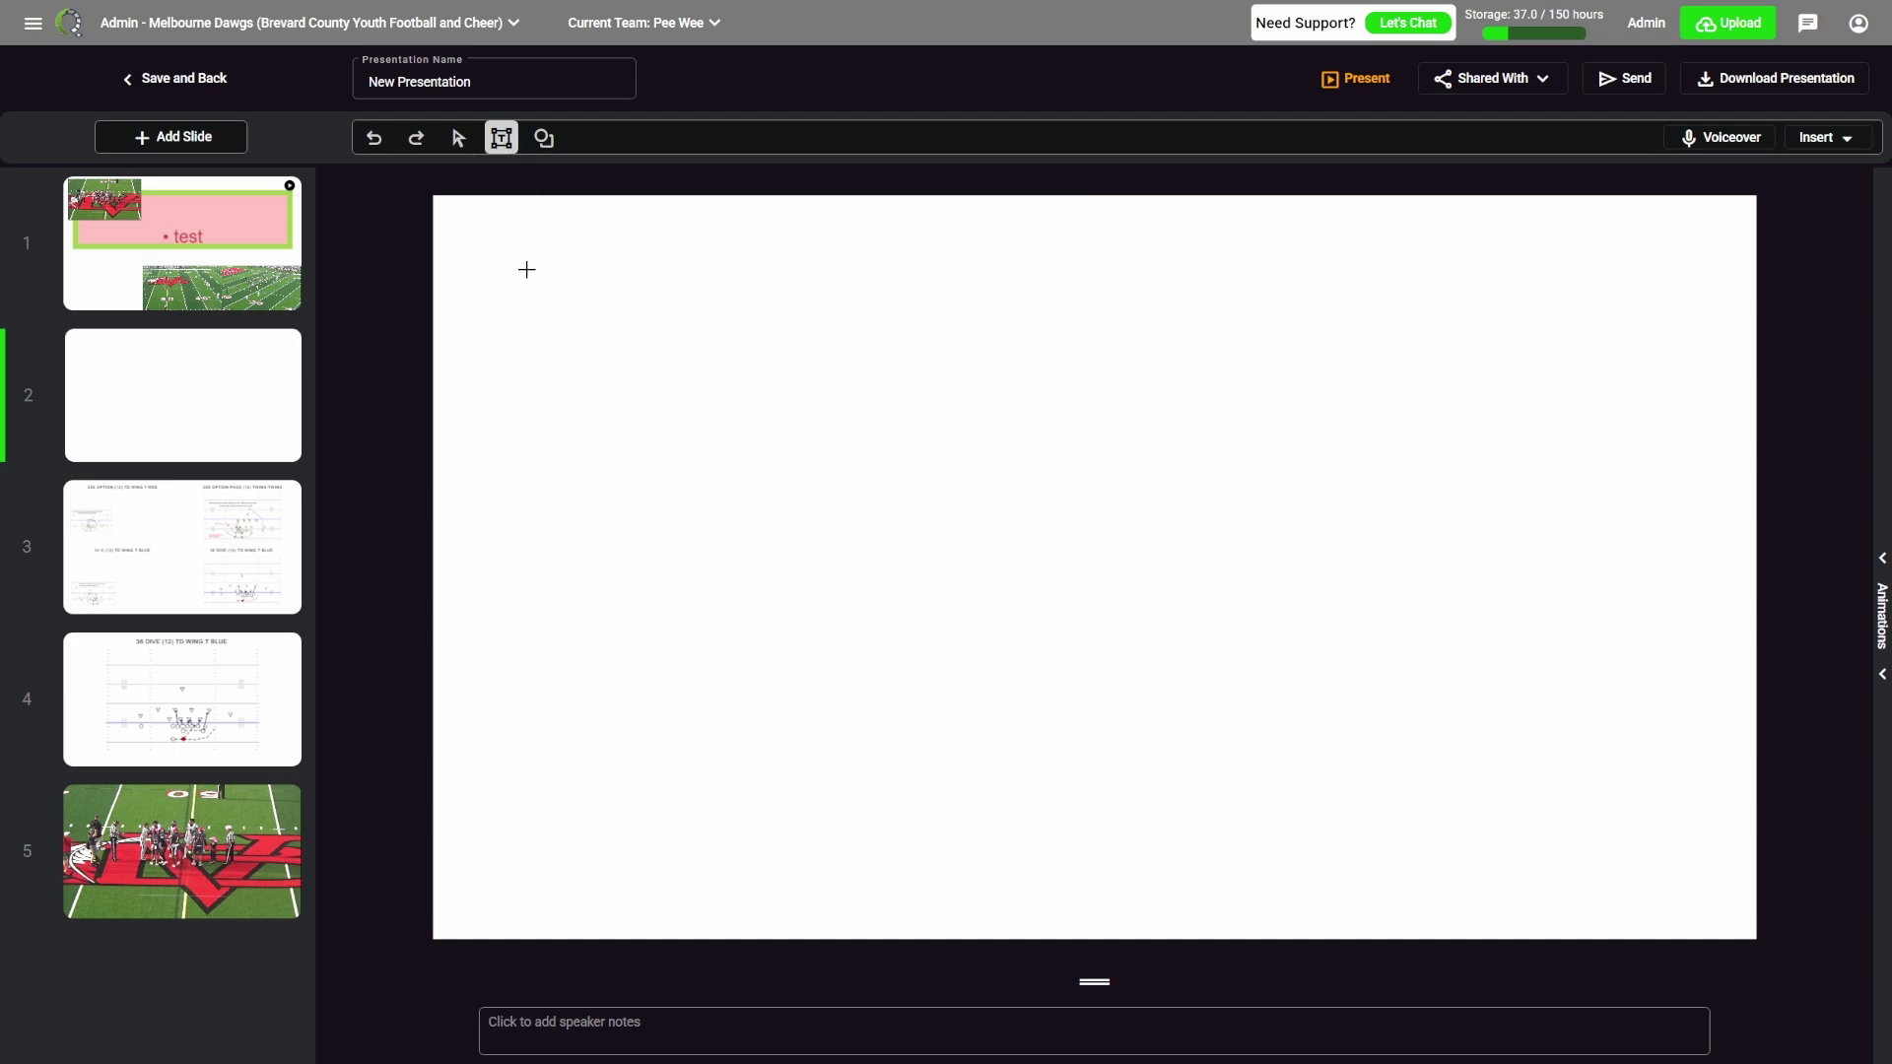
left_click_drag(522, 259, 982, 398)
type("test")
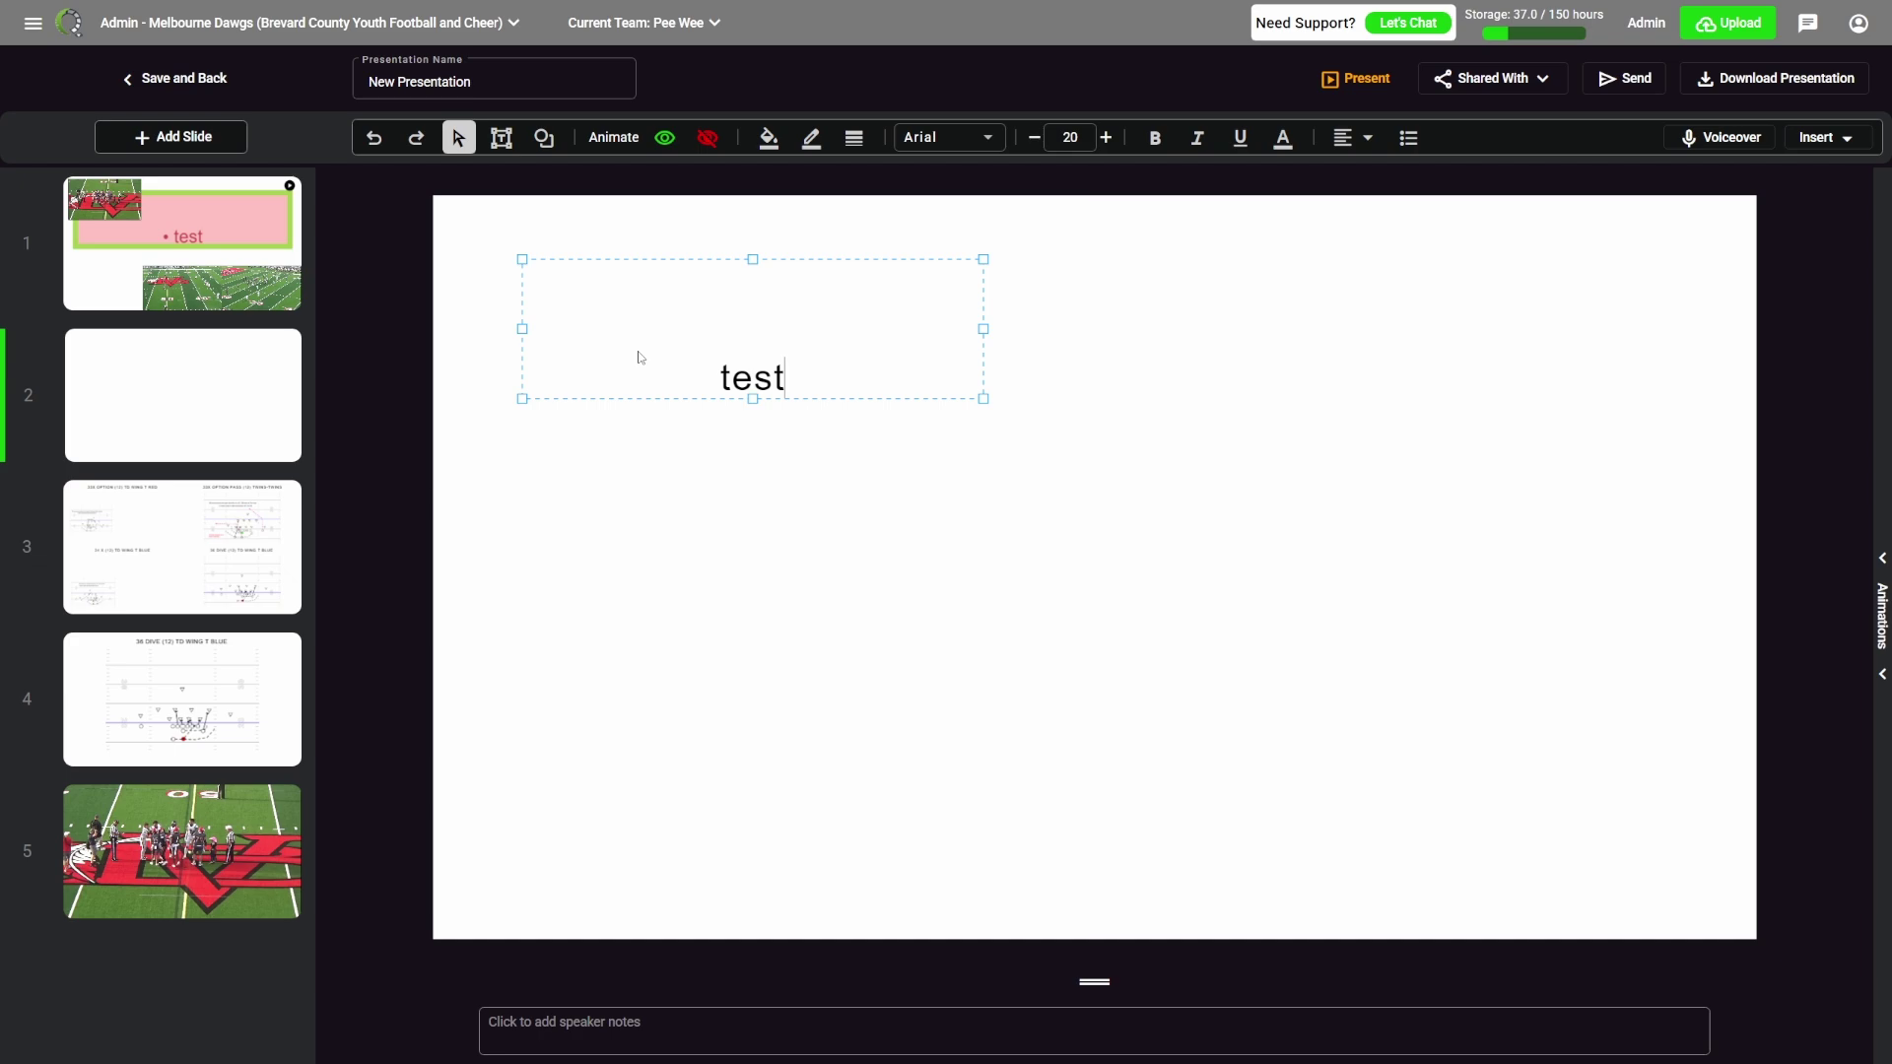
left_click(778, 422)
Draw a diagonal line right of slide 2's center and a rectangle in the lower left area.
left_click(543, 138)
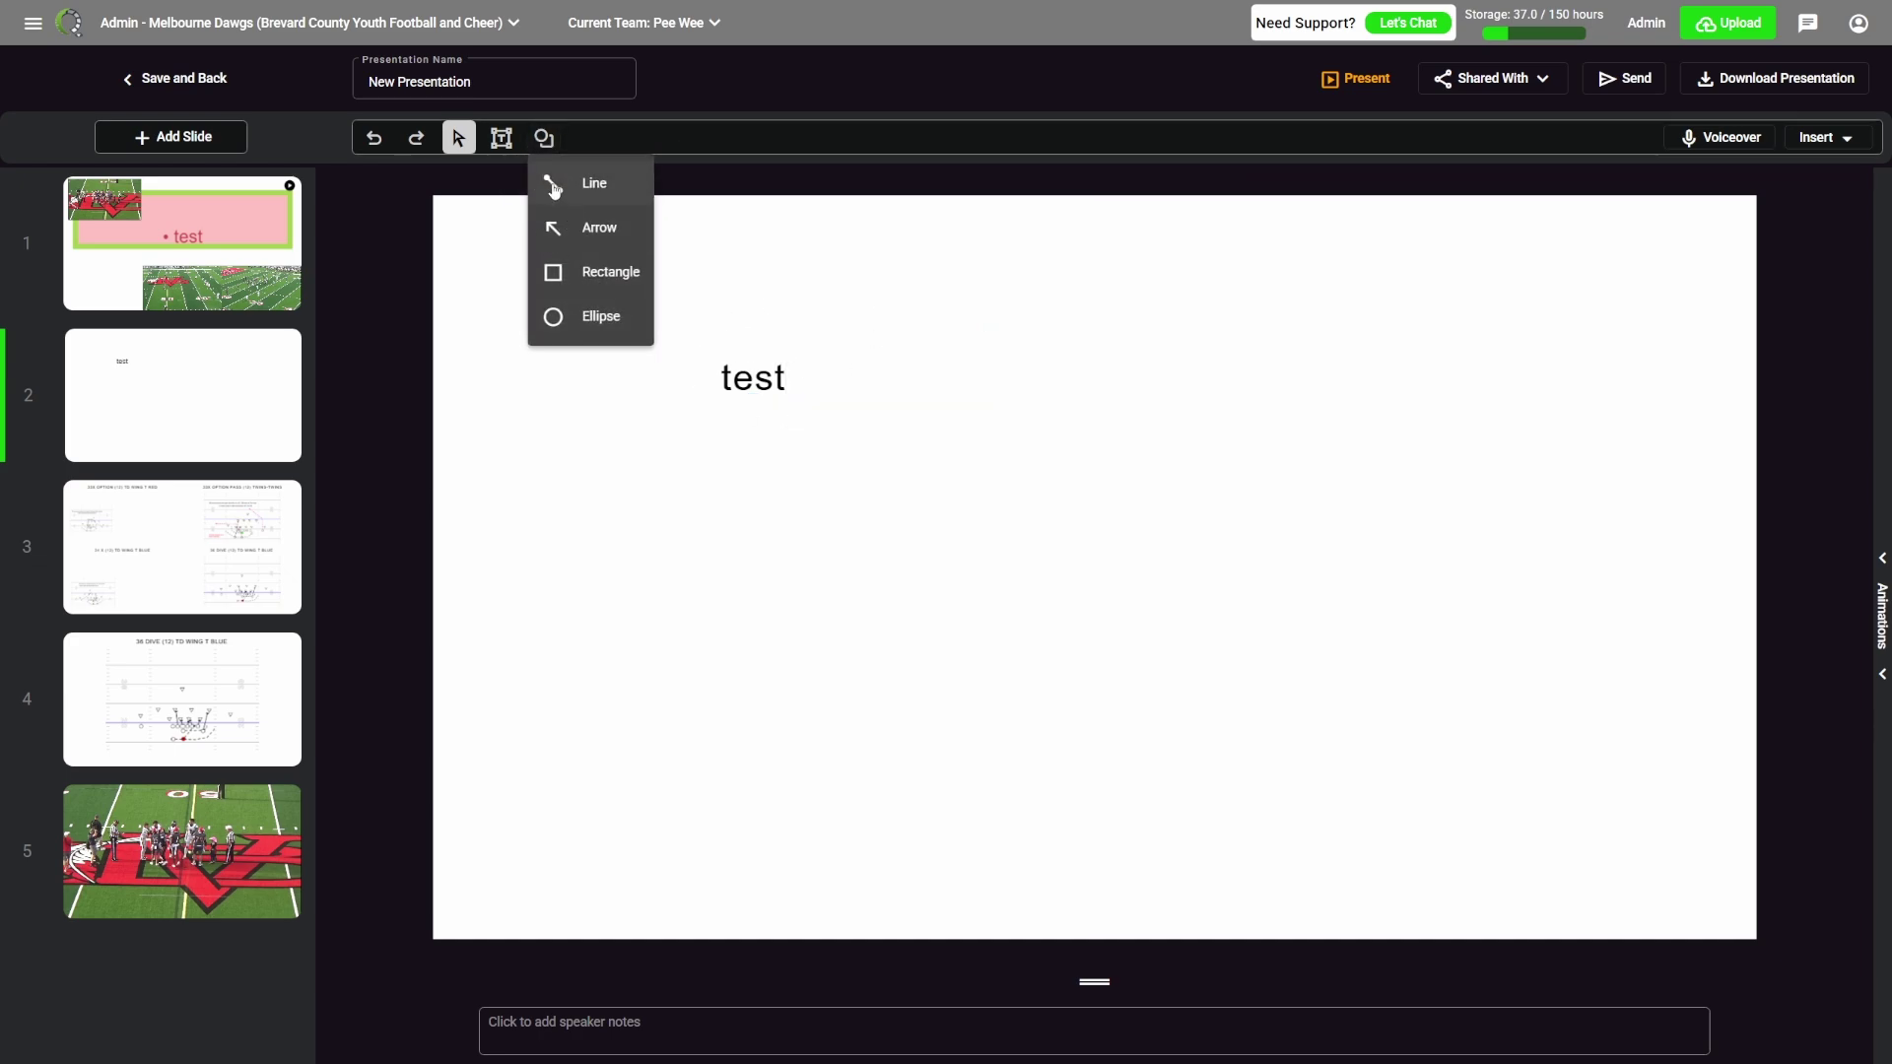
left_click(555, 186)
left_click_drag(1375, 484, 1094, 640)
left_click(543, 138)
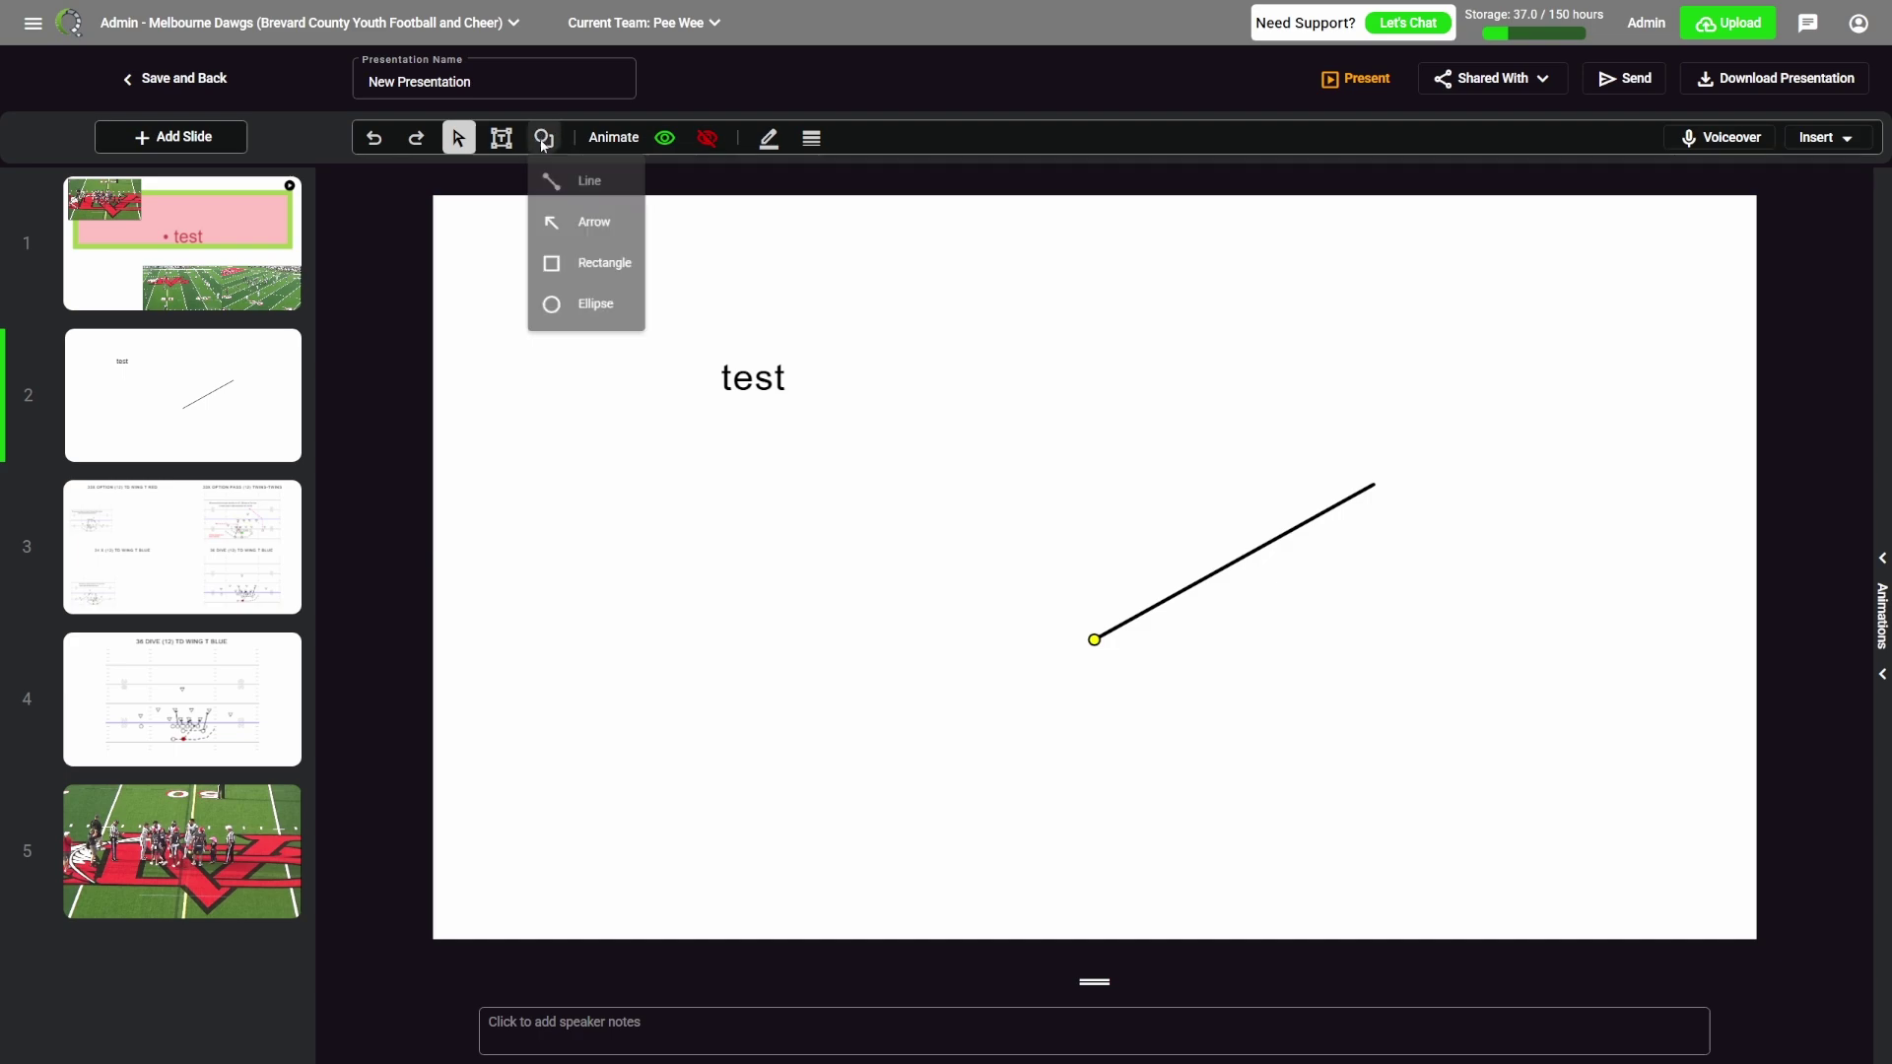
left_click(589, 269)
left_click_drag(576, 589, 824, 765)
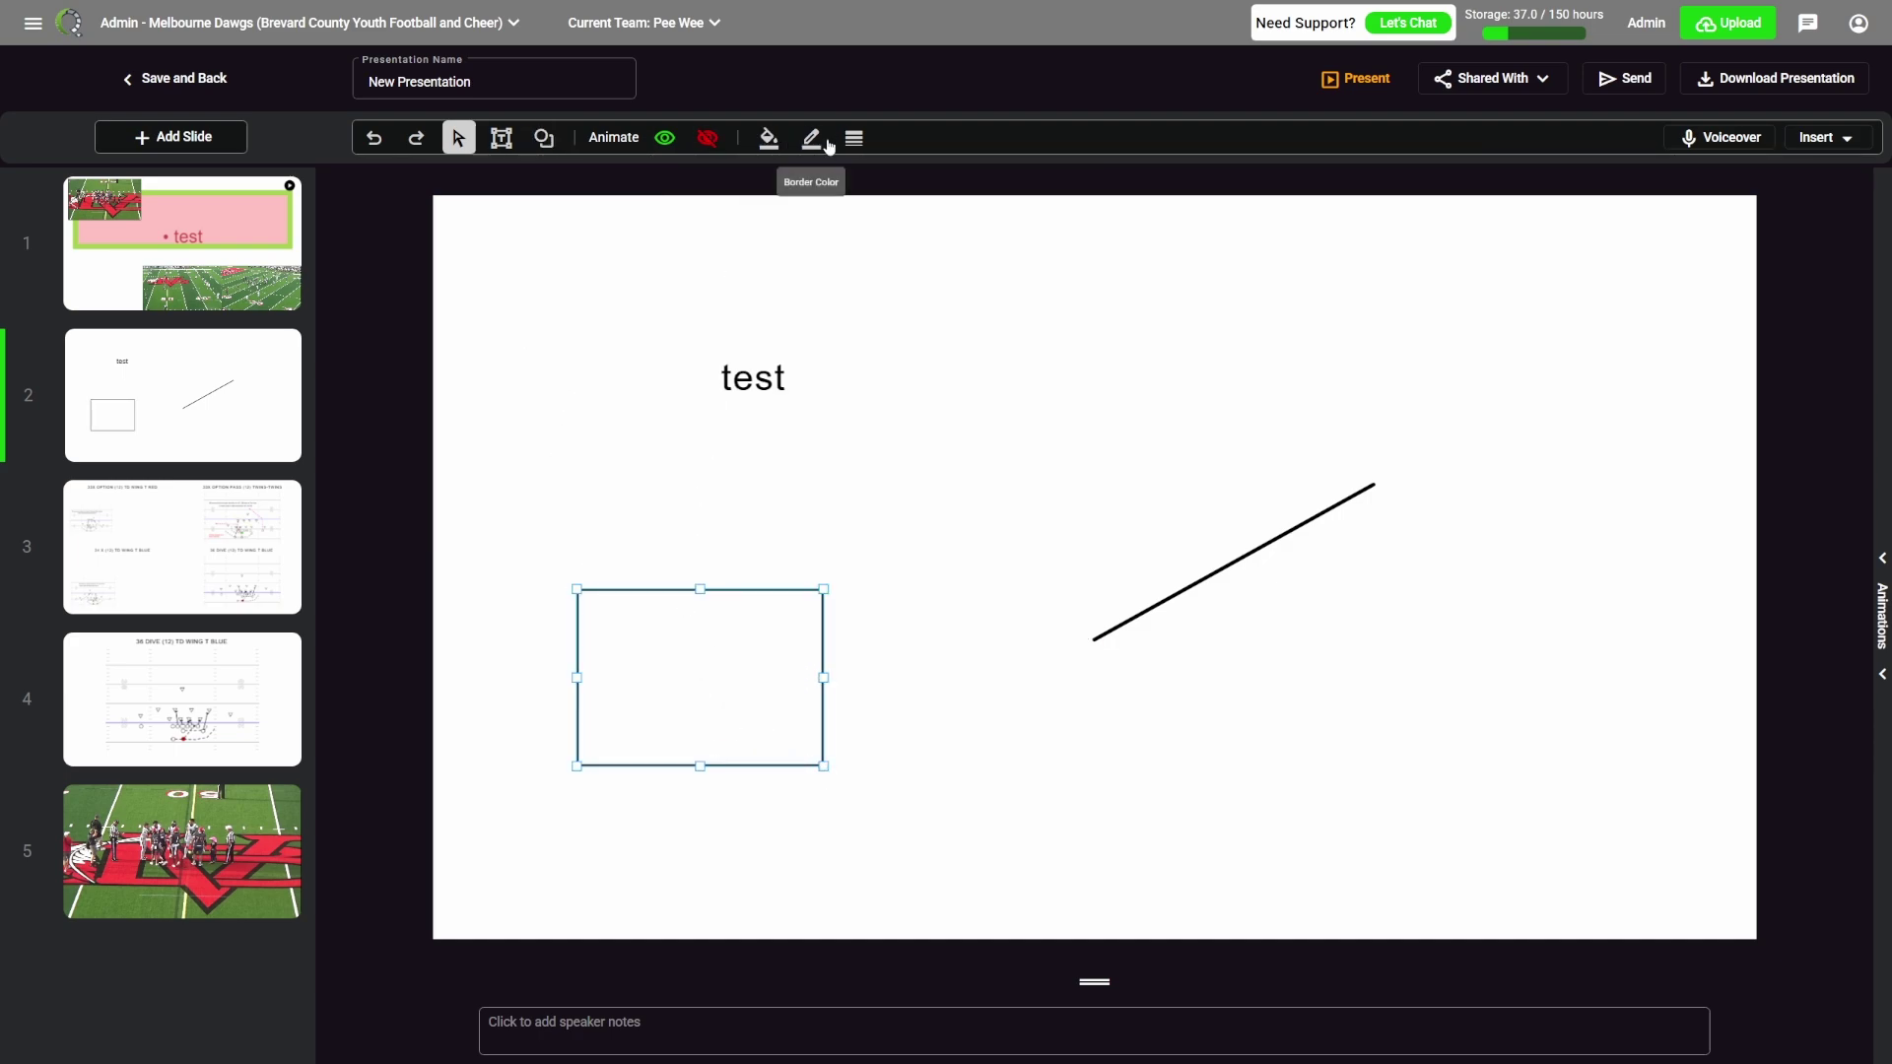
Apply appear animations to slide 3's 33X Option Wing T Red diagram and "34 X (12) TD WING T BLUE" heading, ordering the heading first.
key("Page_Down")
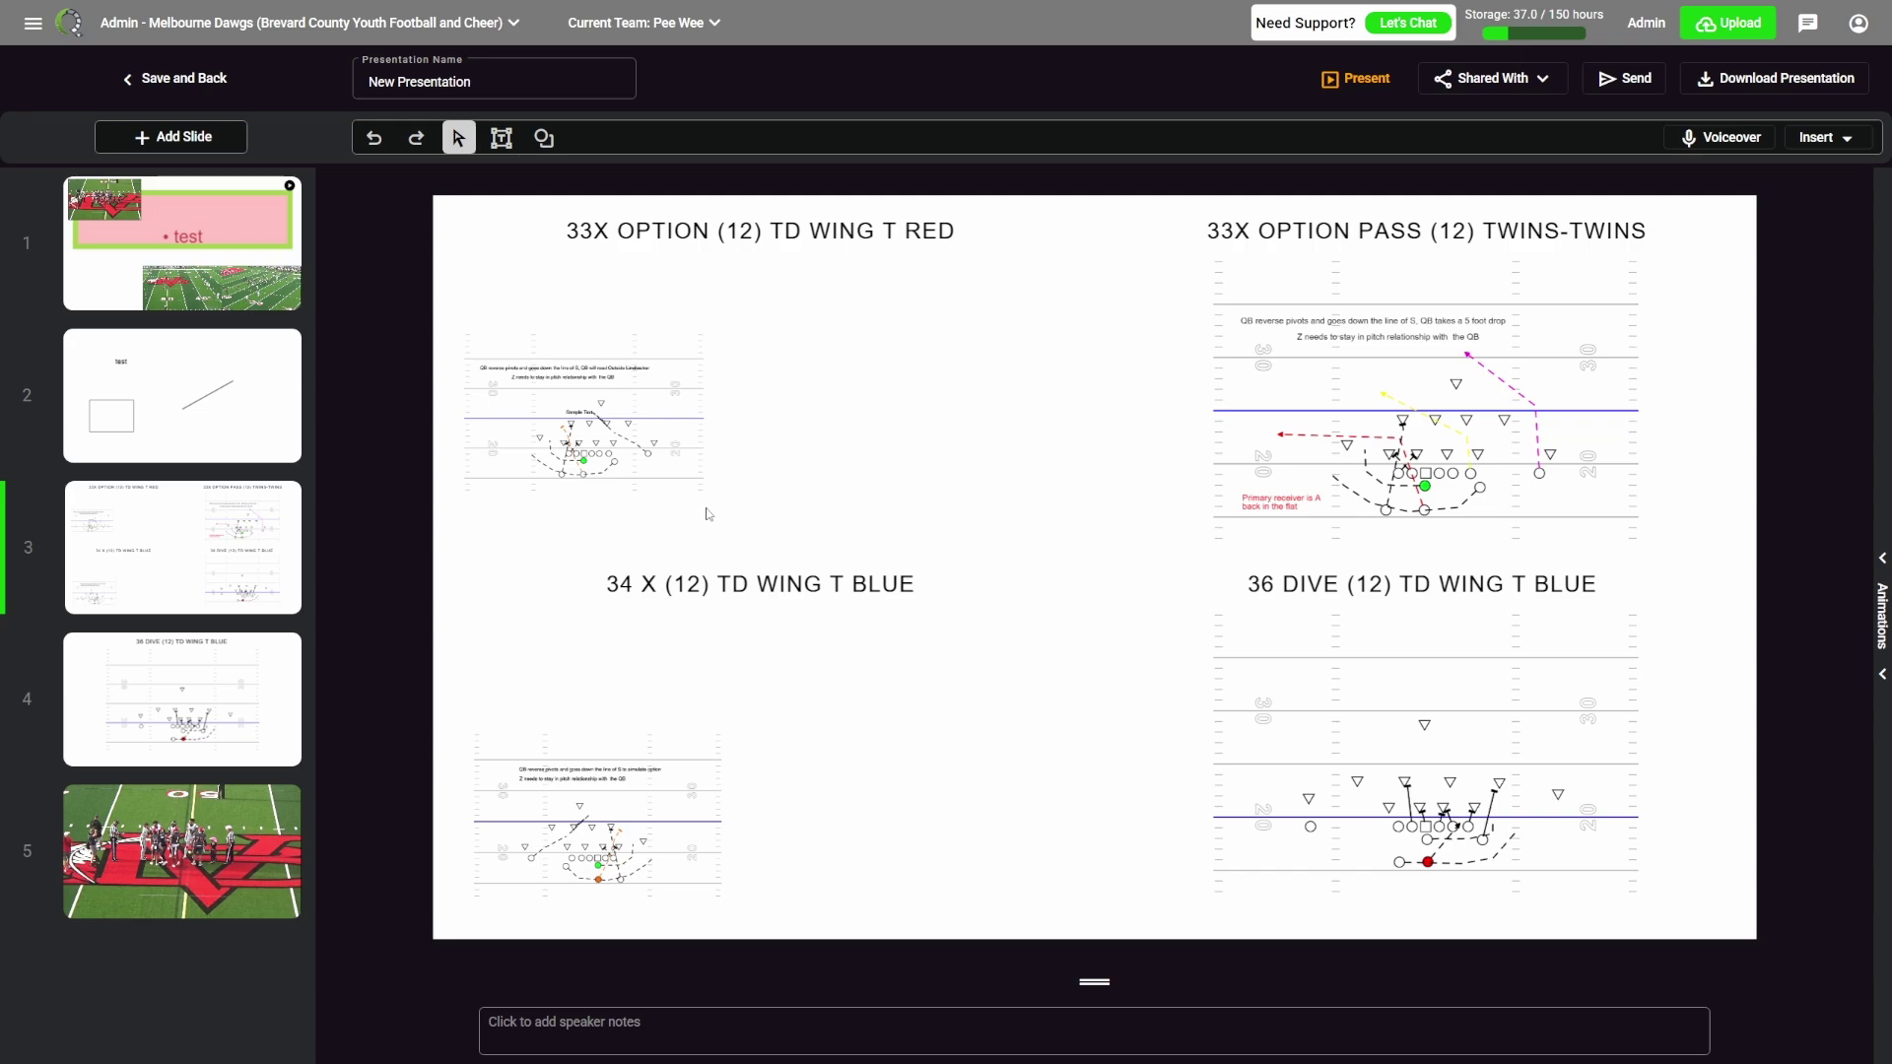
left_click(589, 452)
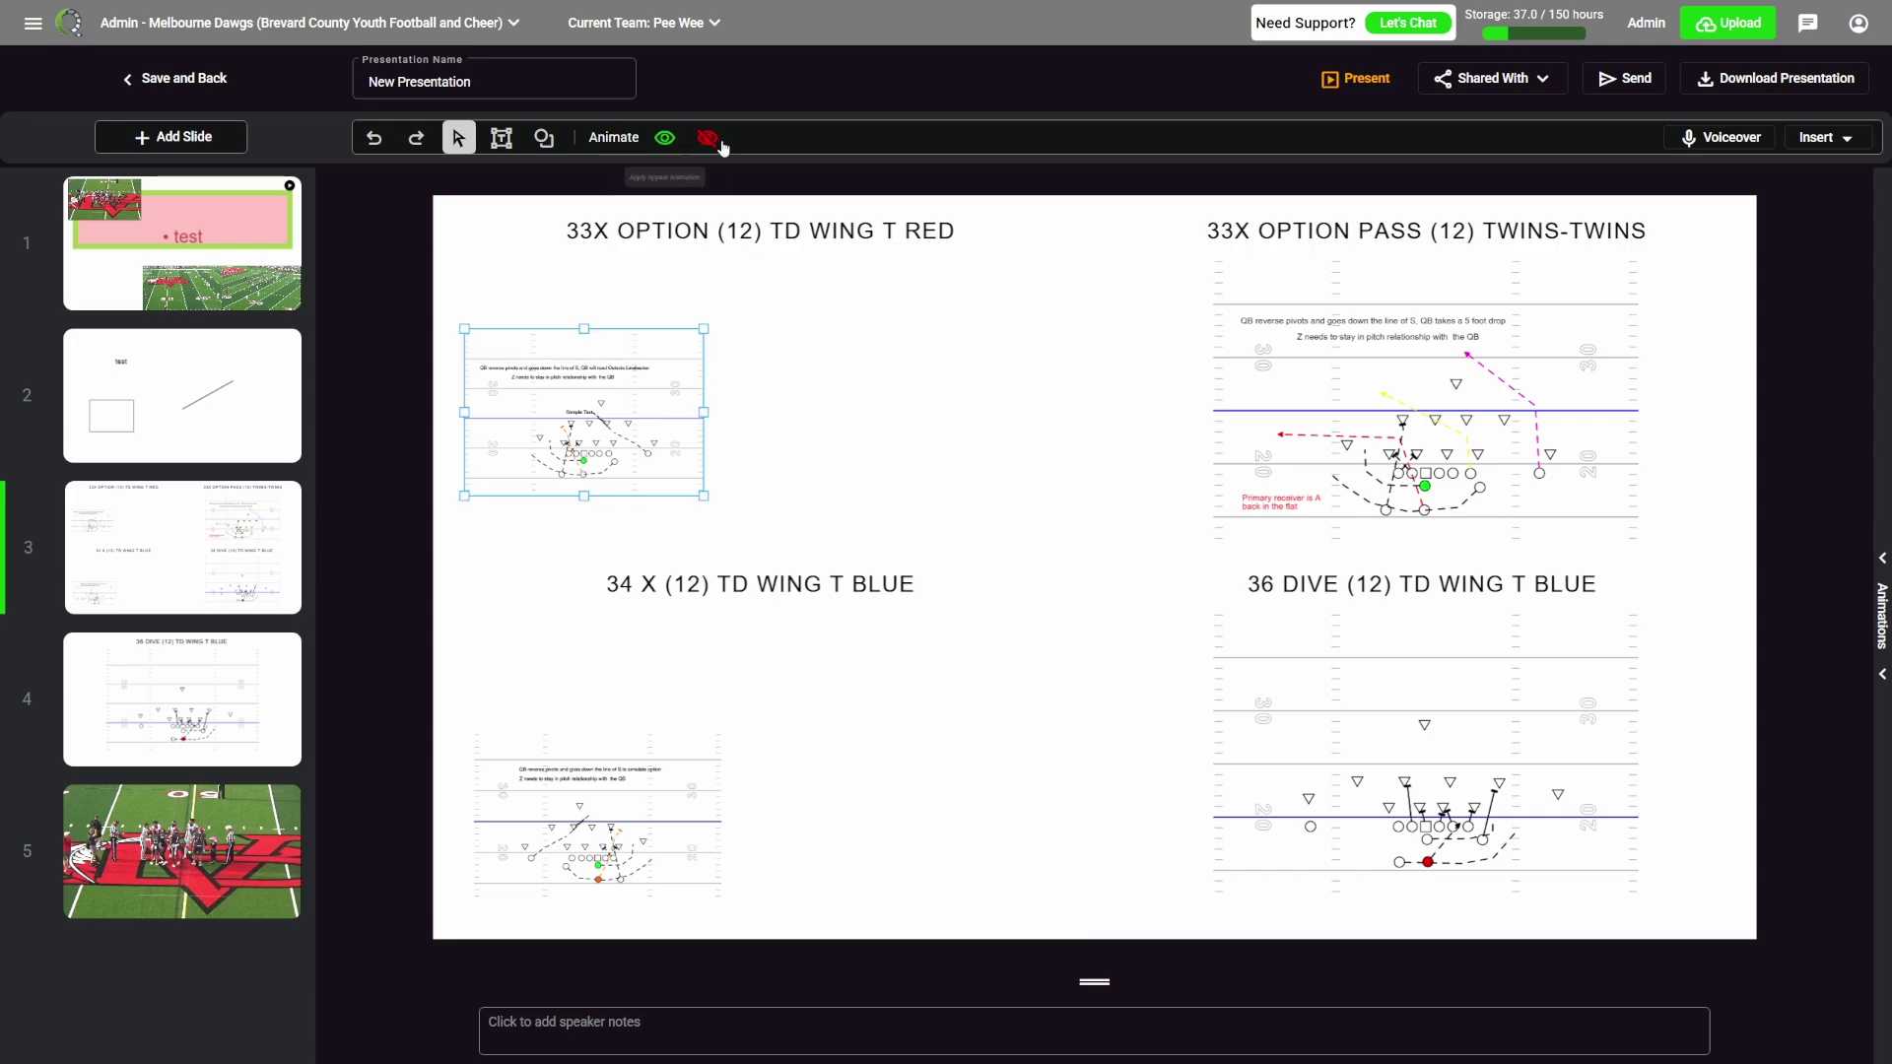
left_click(665, 138)
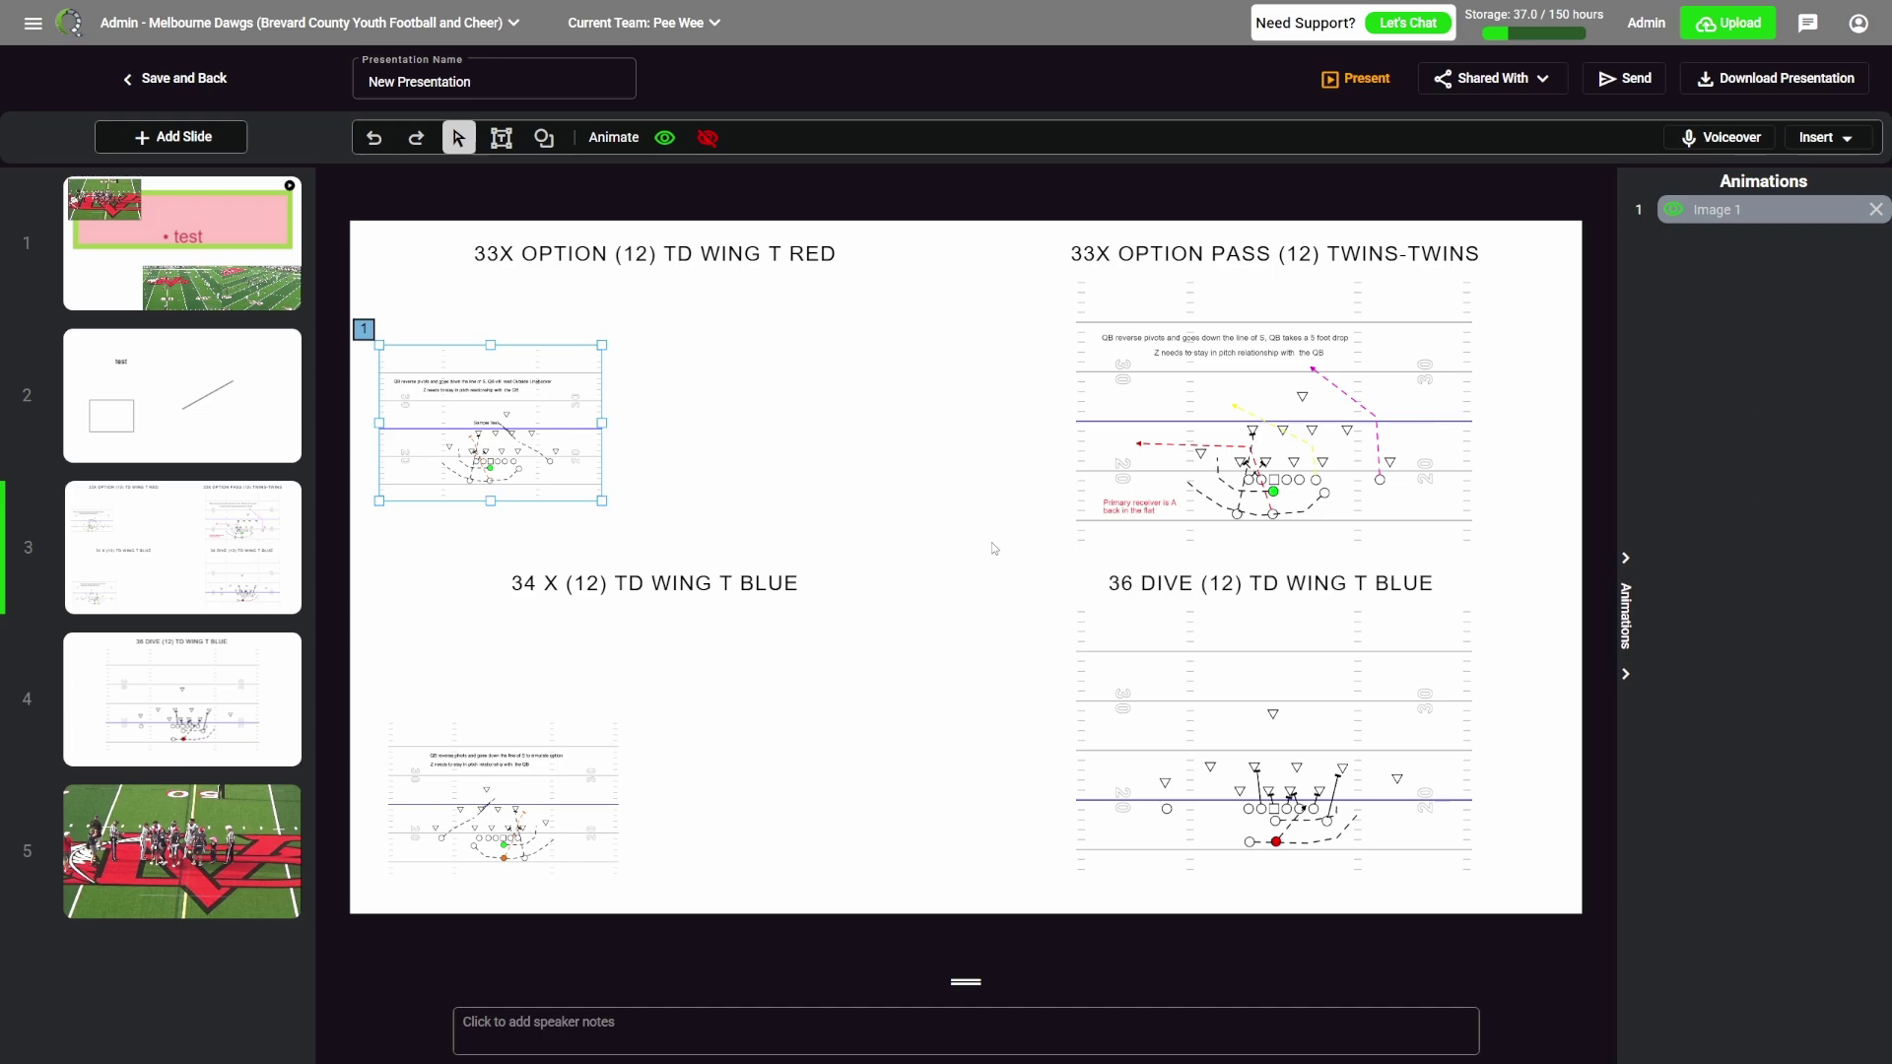
left_click(656, 583)
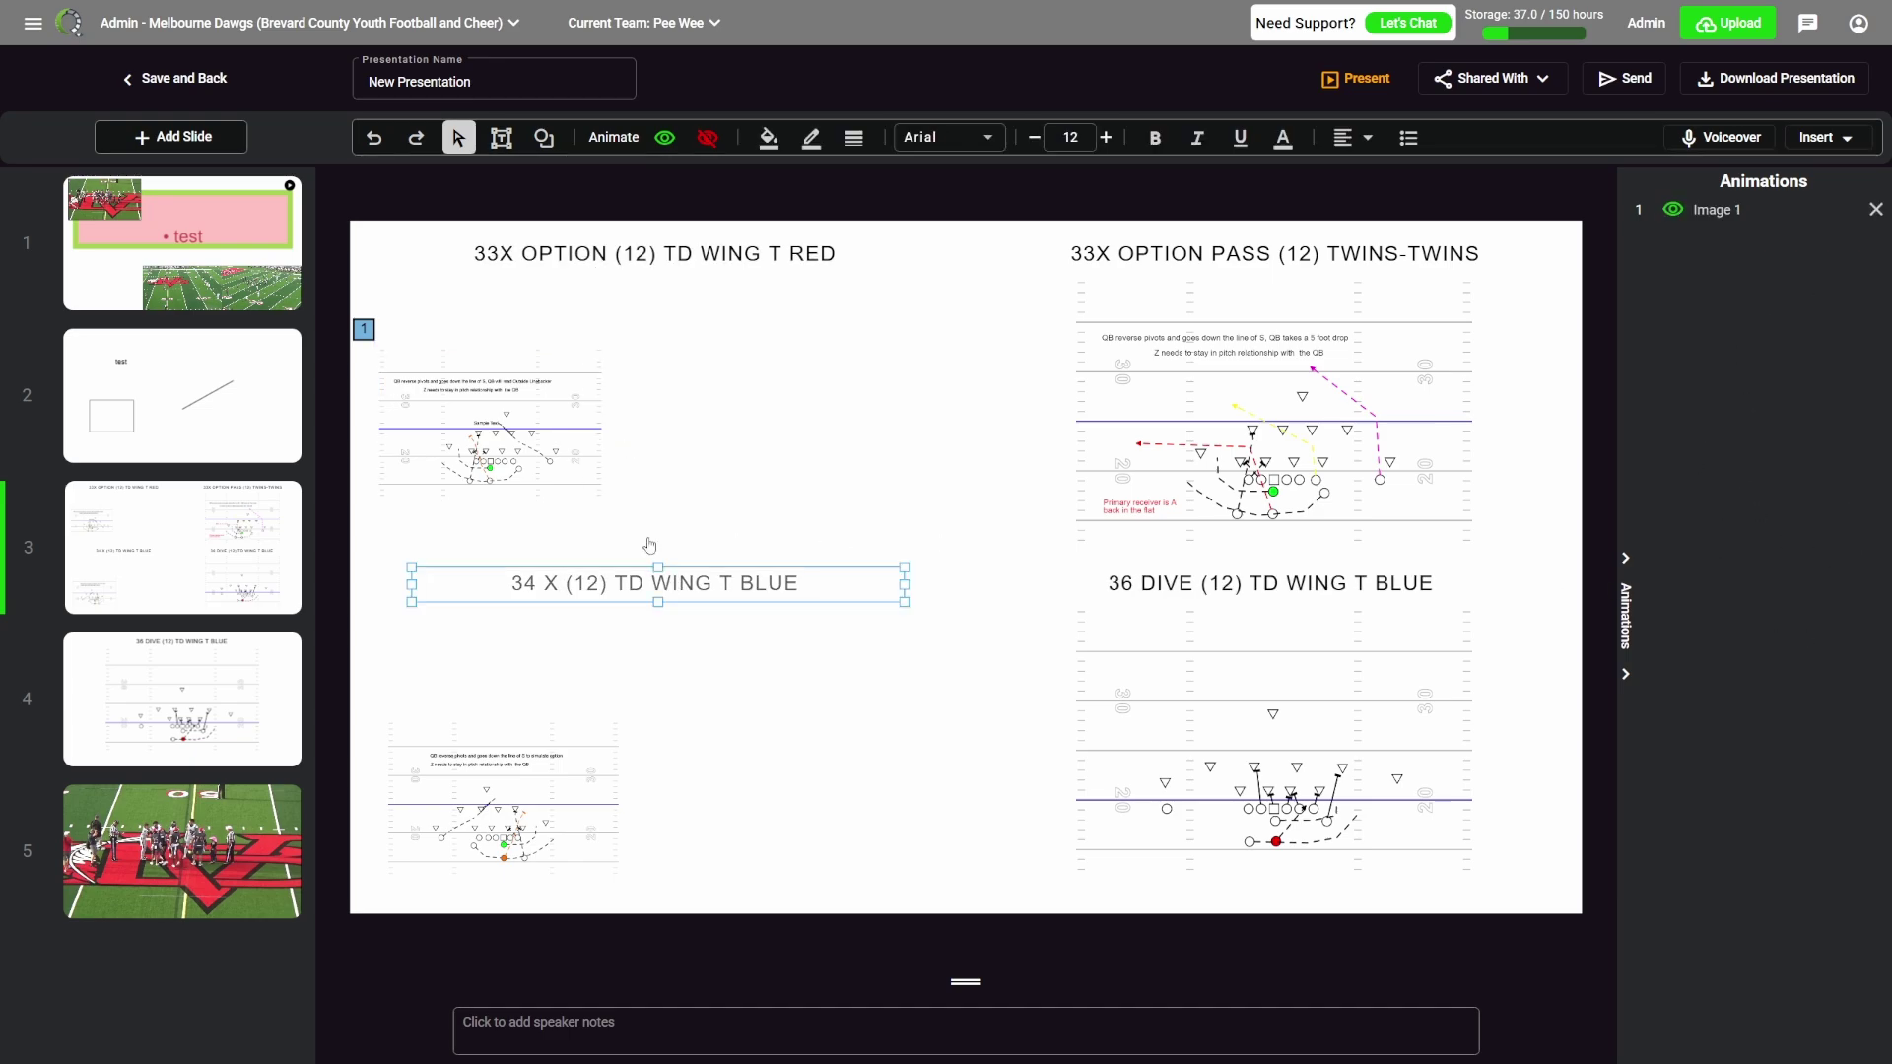
left_click(665, 137)
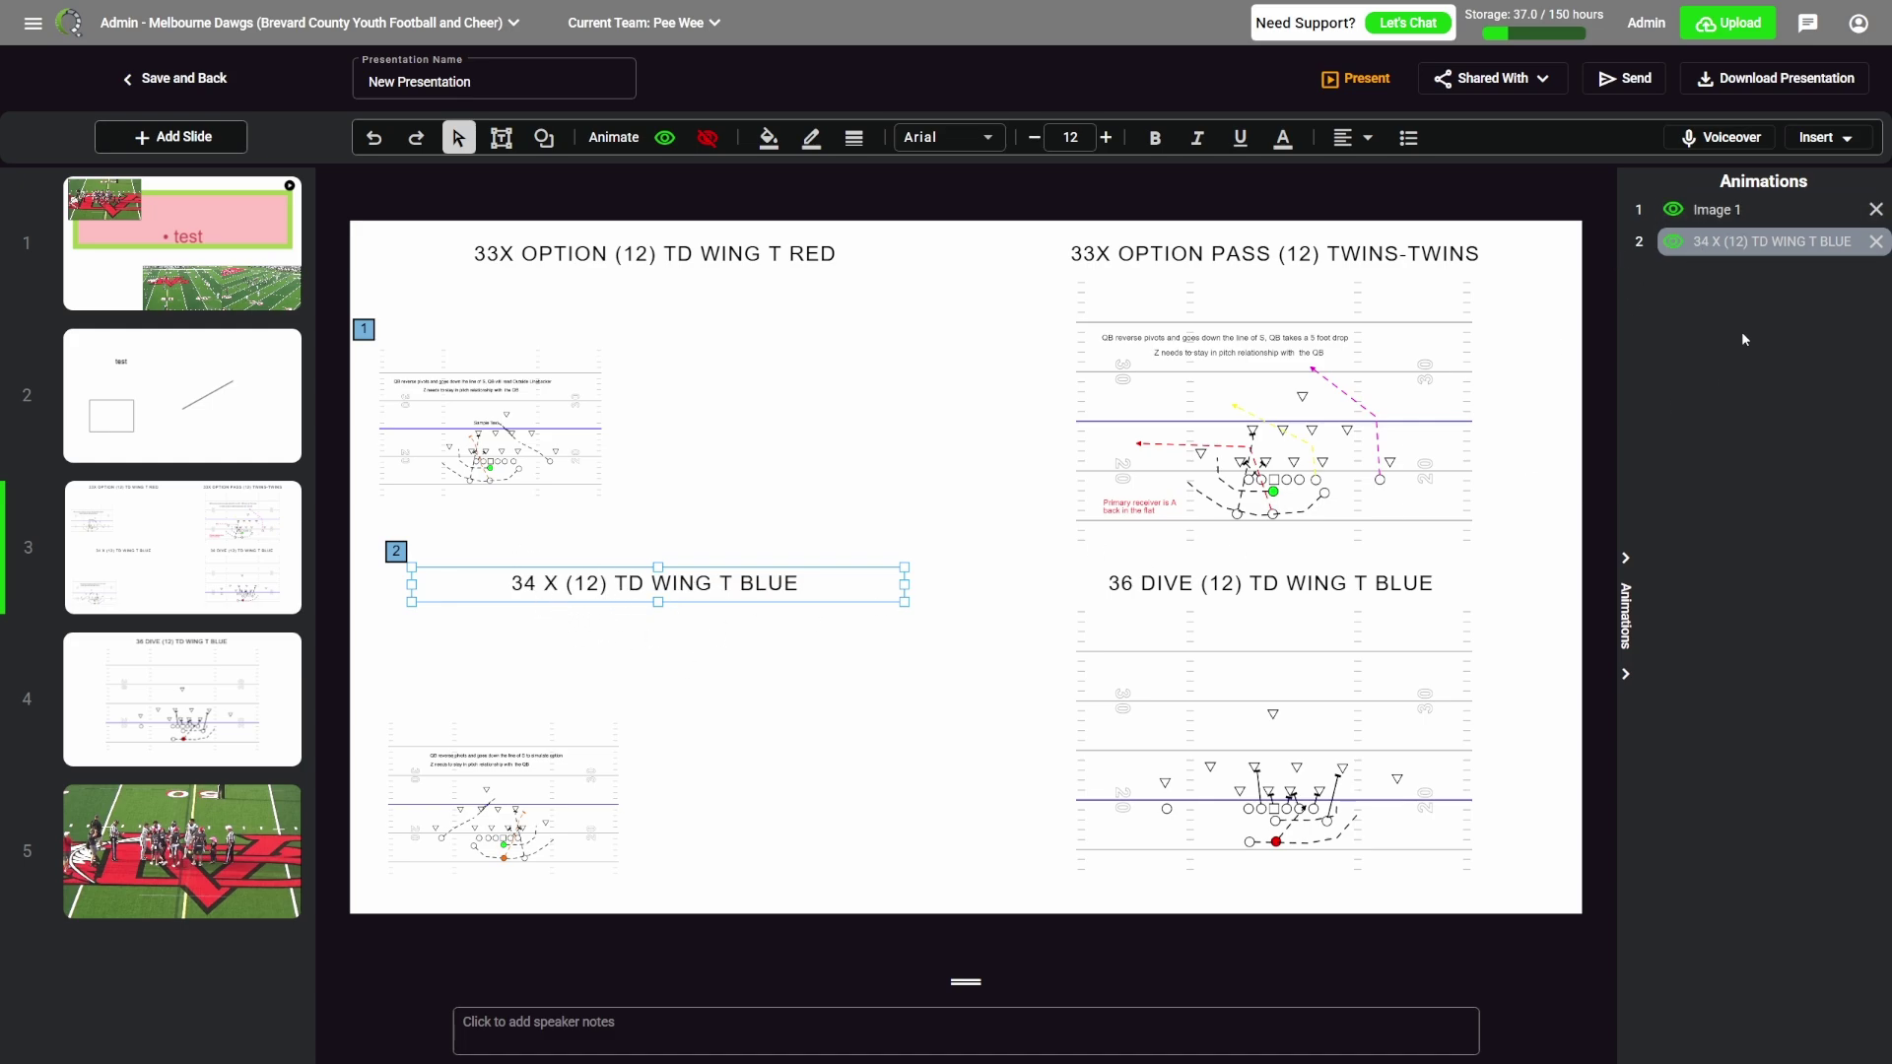
left_click_drag(1733, 243, 1733, 210)
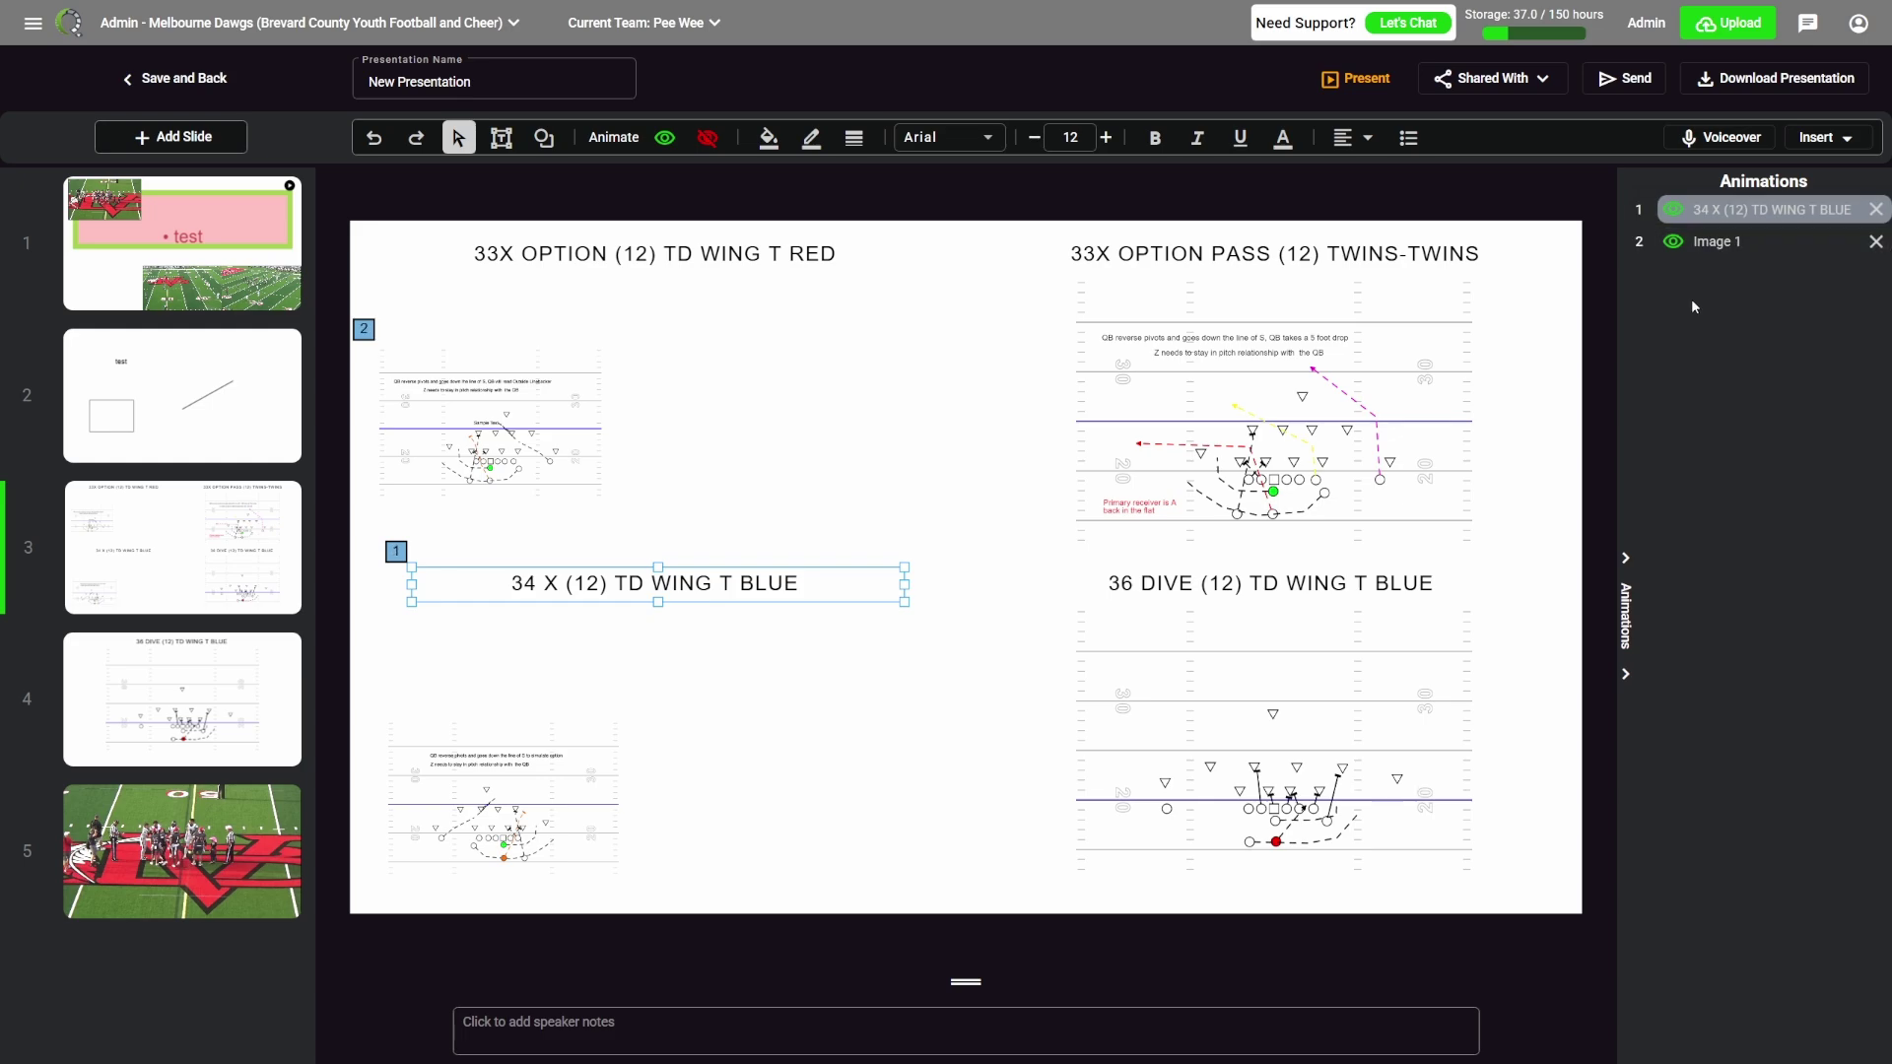
Remove the 33X Option Wing T Red diagram's animation and apply a disappear animation to the 33X Option Pass diagram.
left_click(1876, 243)
left_click(1174, 403)
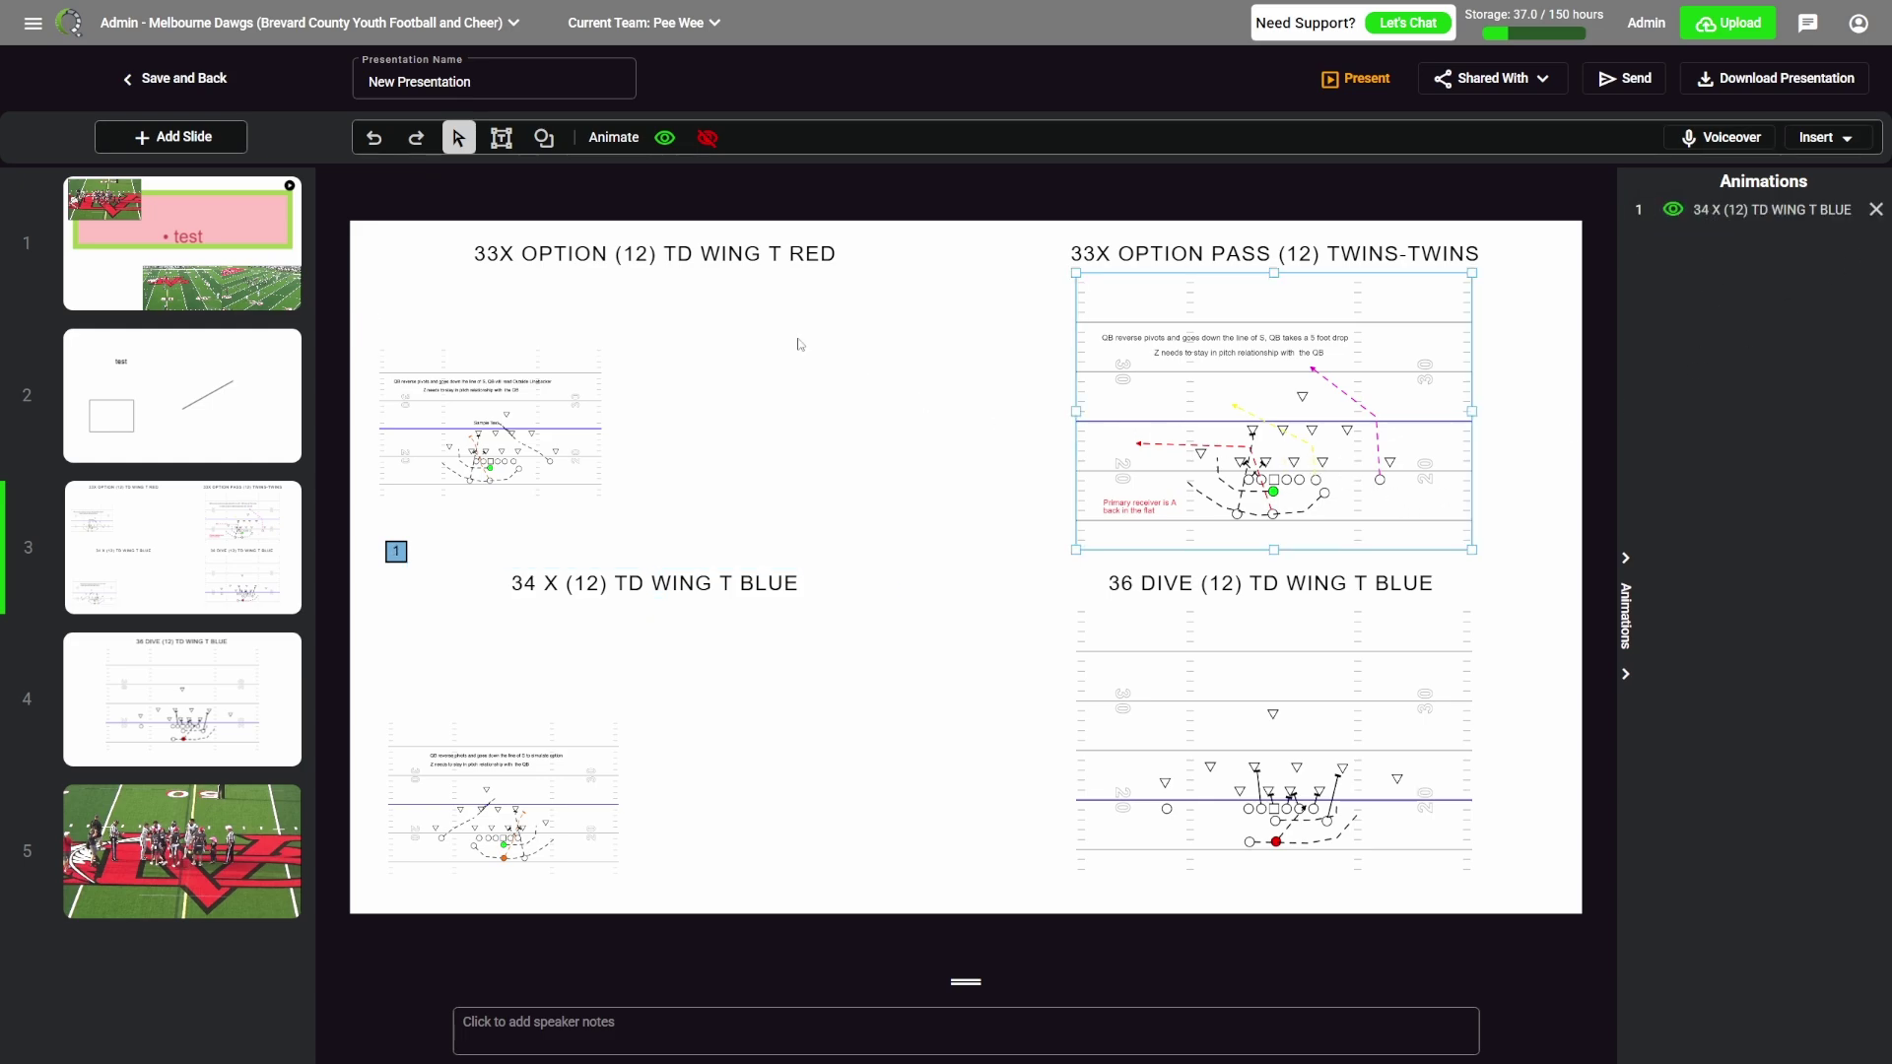
left_click(701, 137)
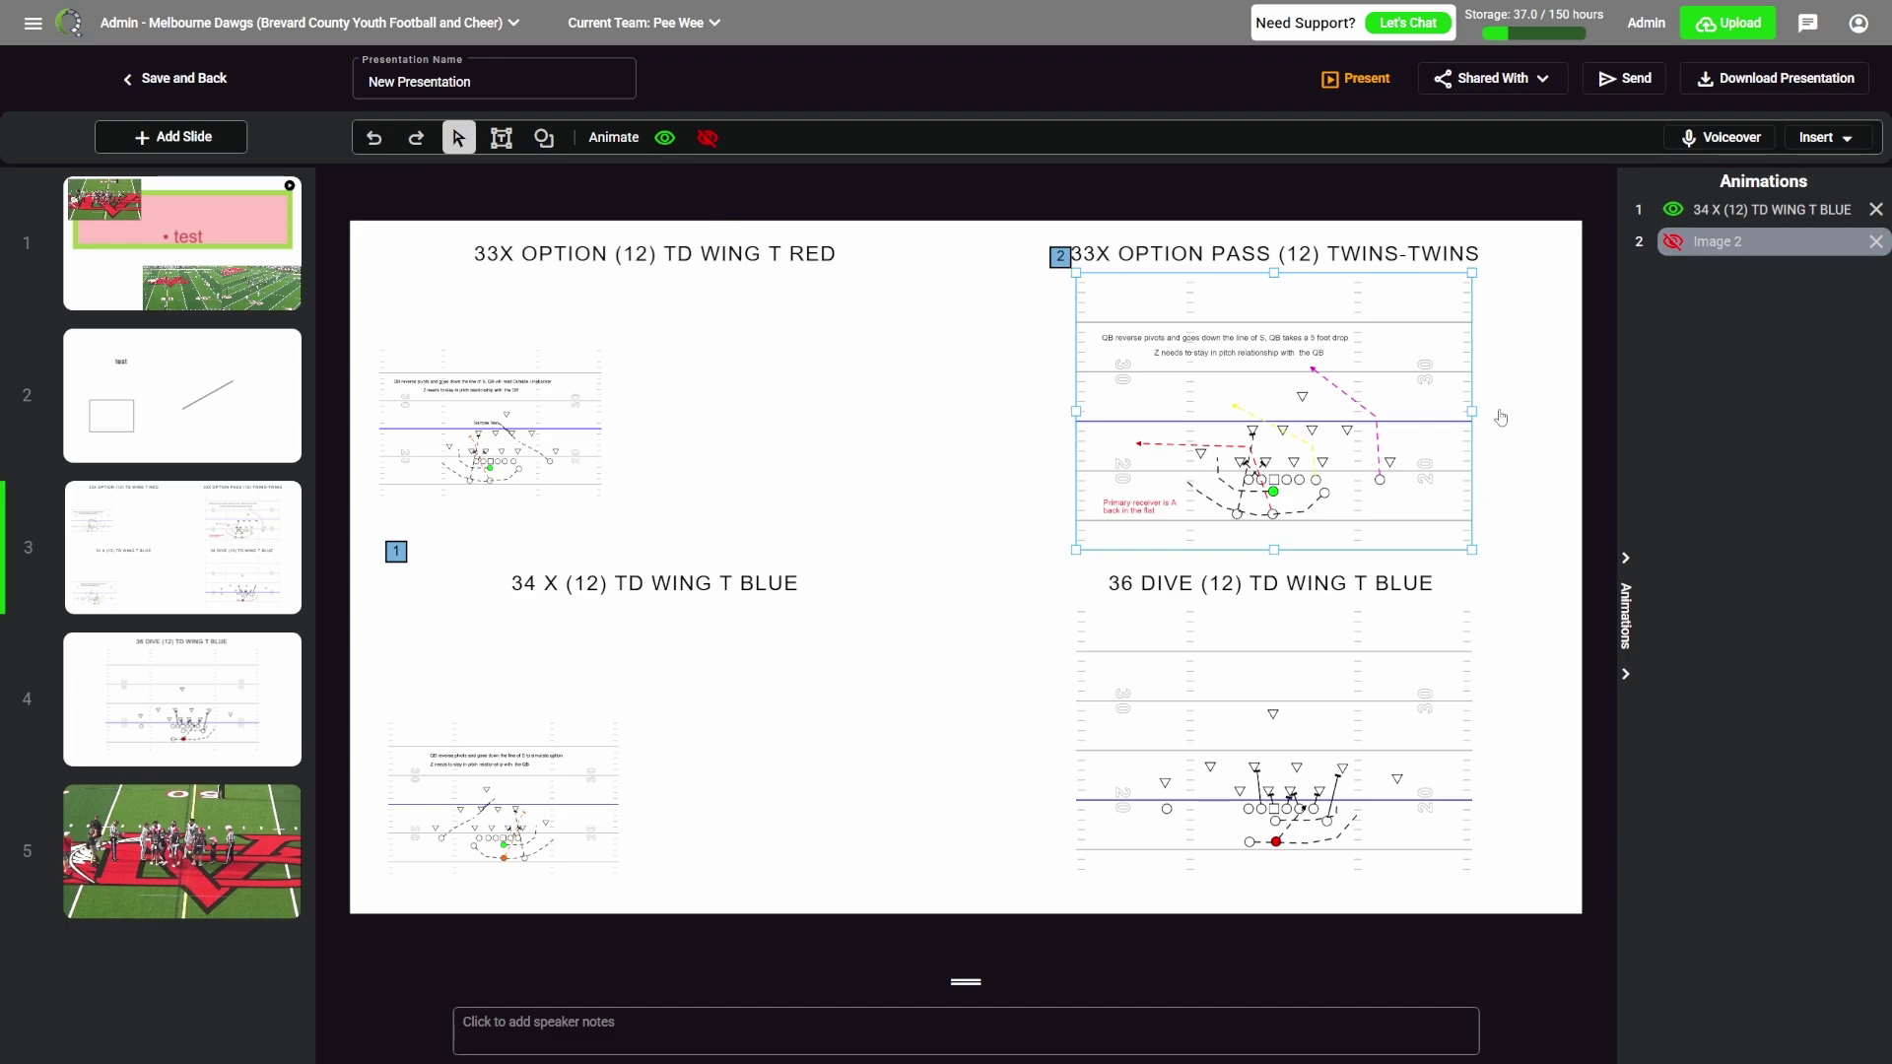
Present slide 3 in full screen, play through its animations, and return to the editor.
left_click(1361, 85)
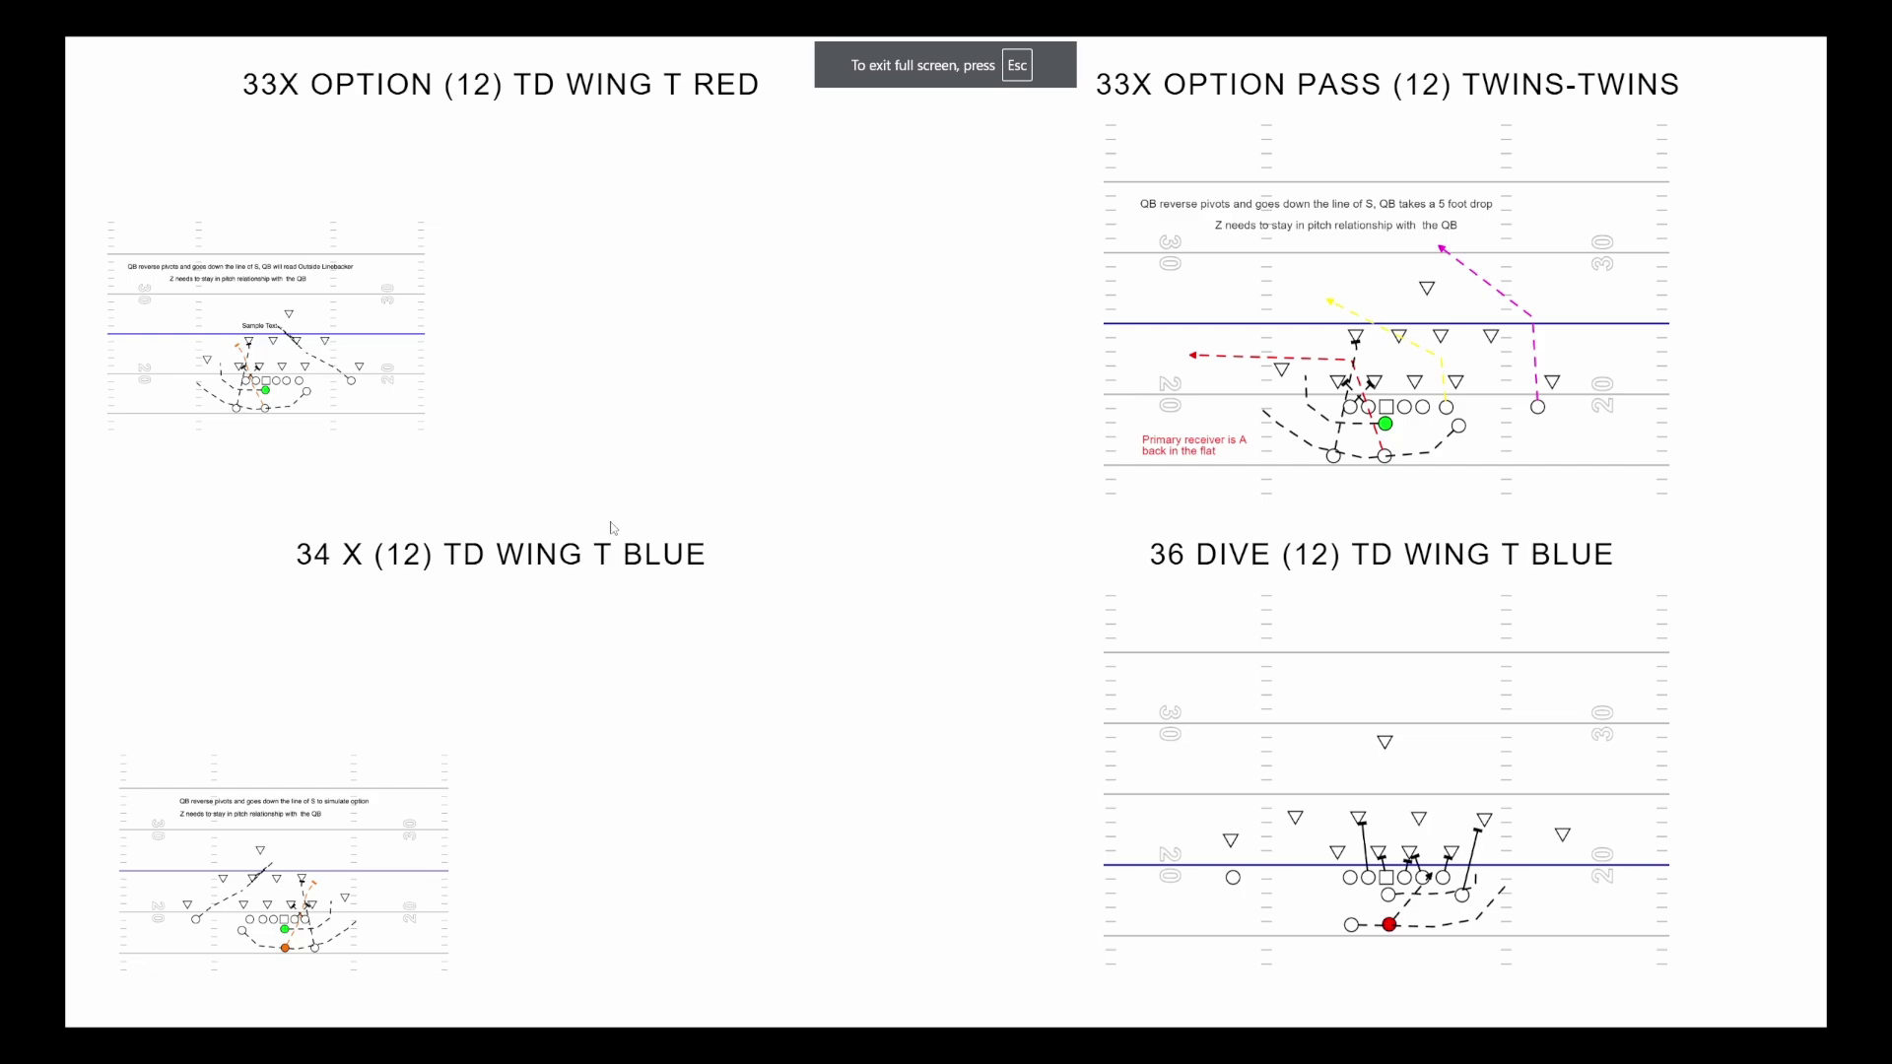
left_click(967, 362)
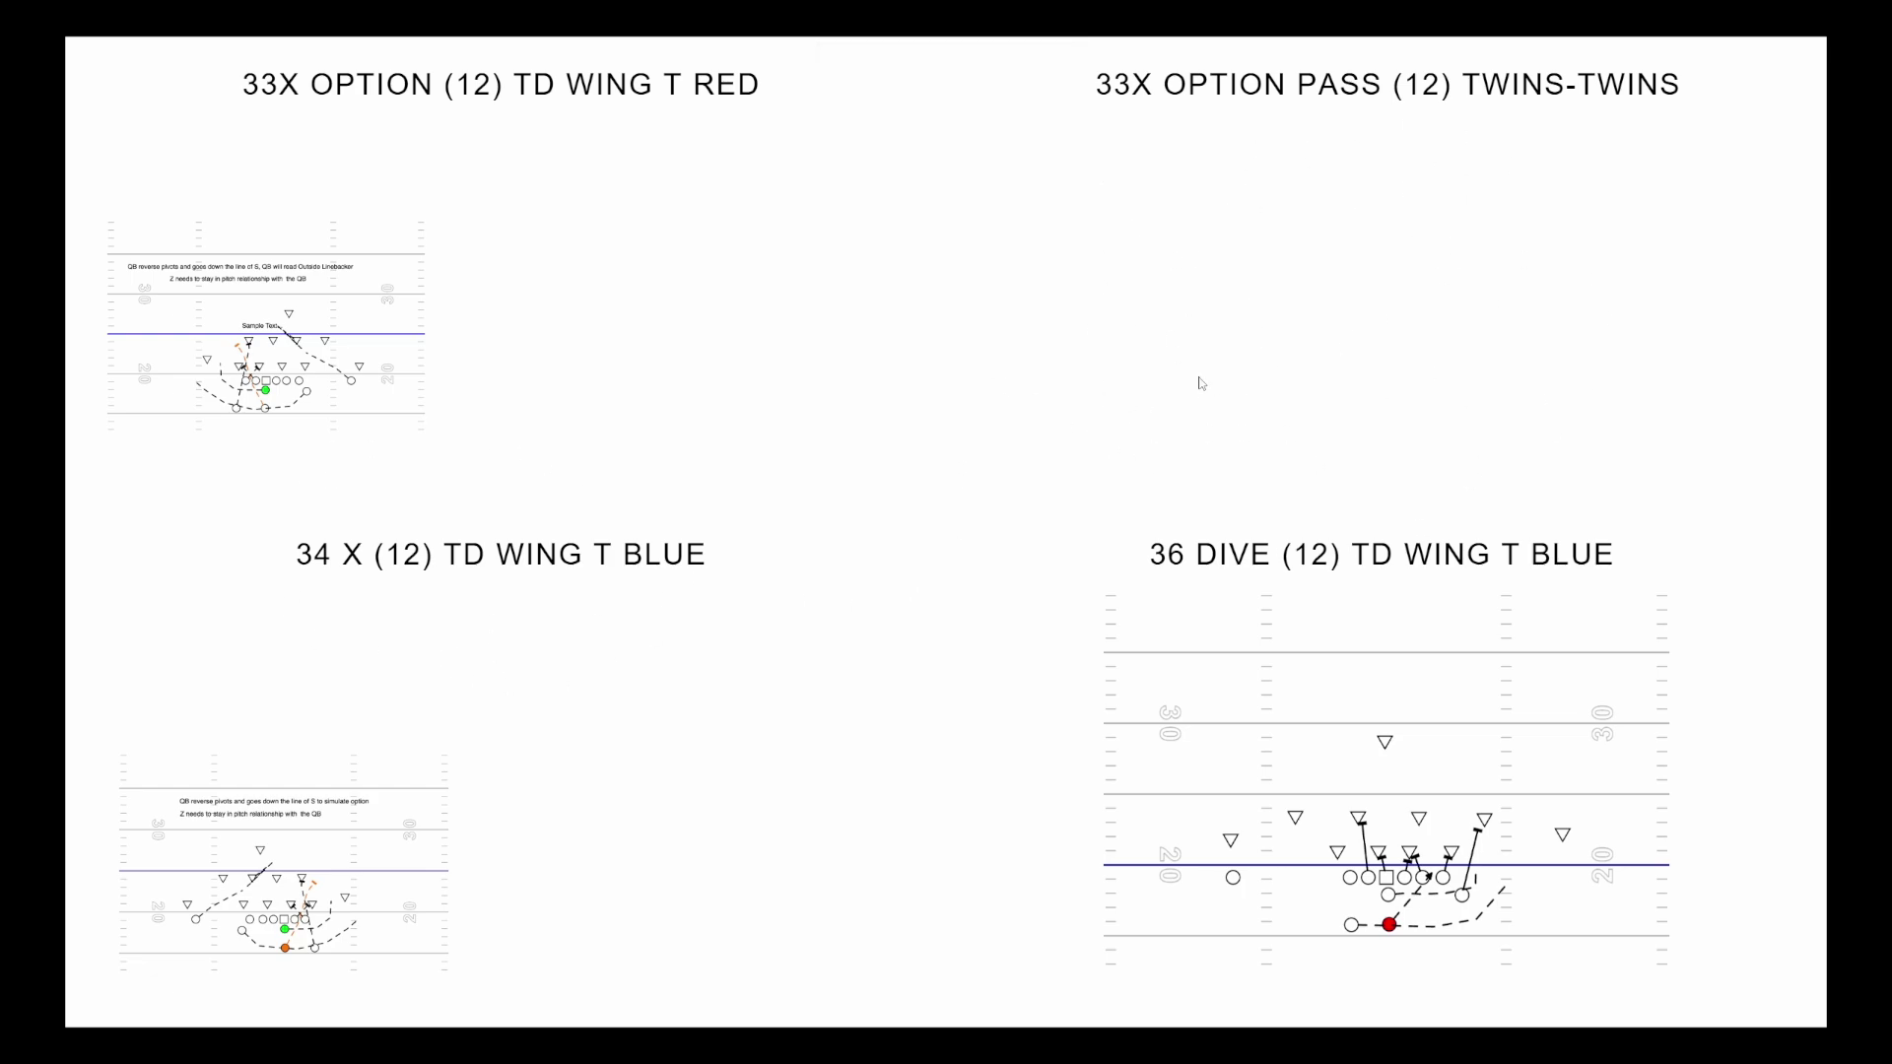
key("Escape")
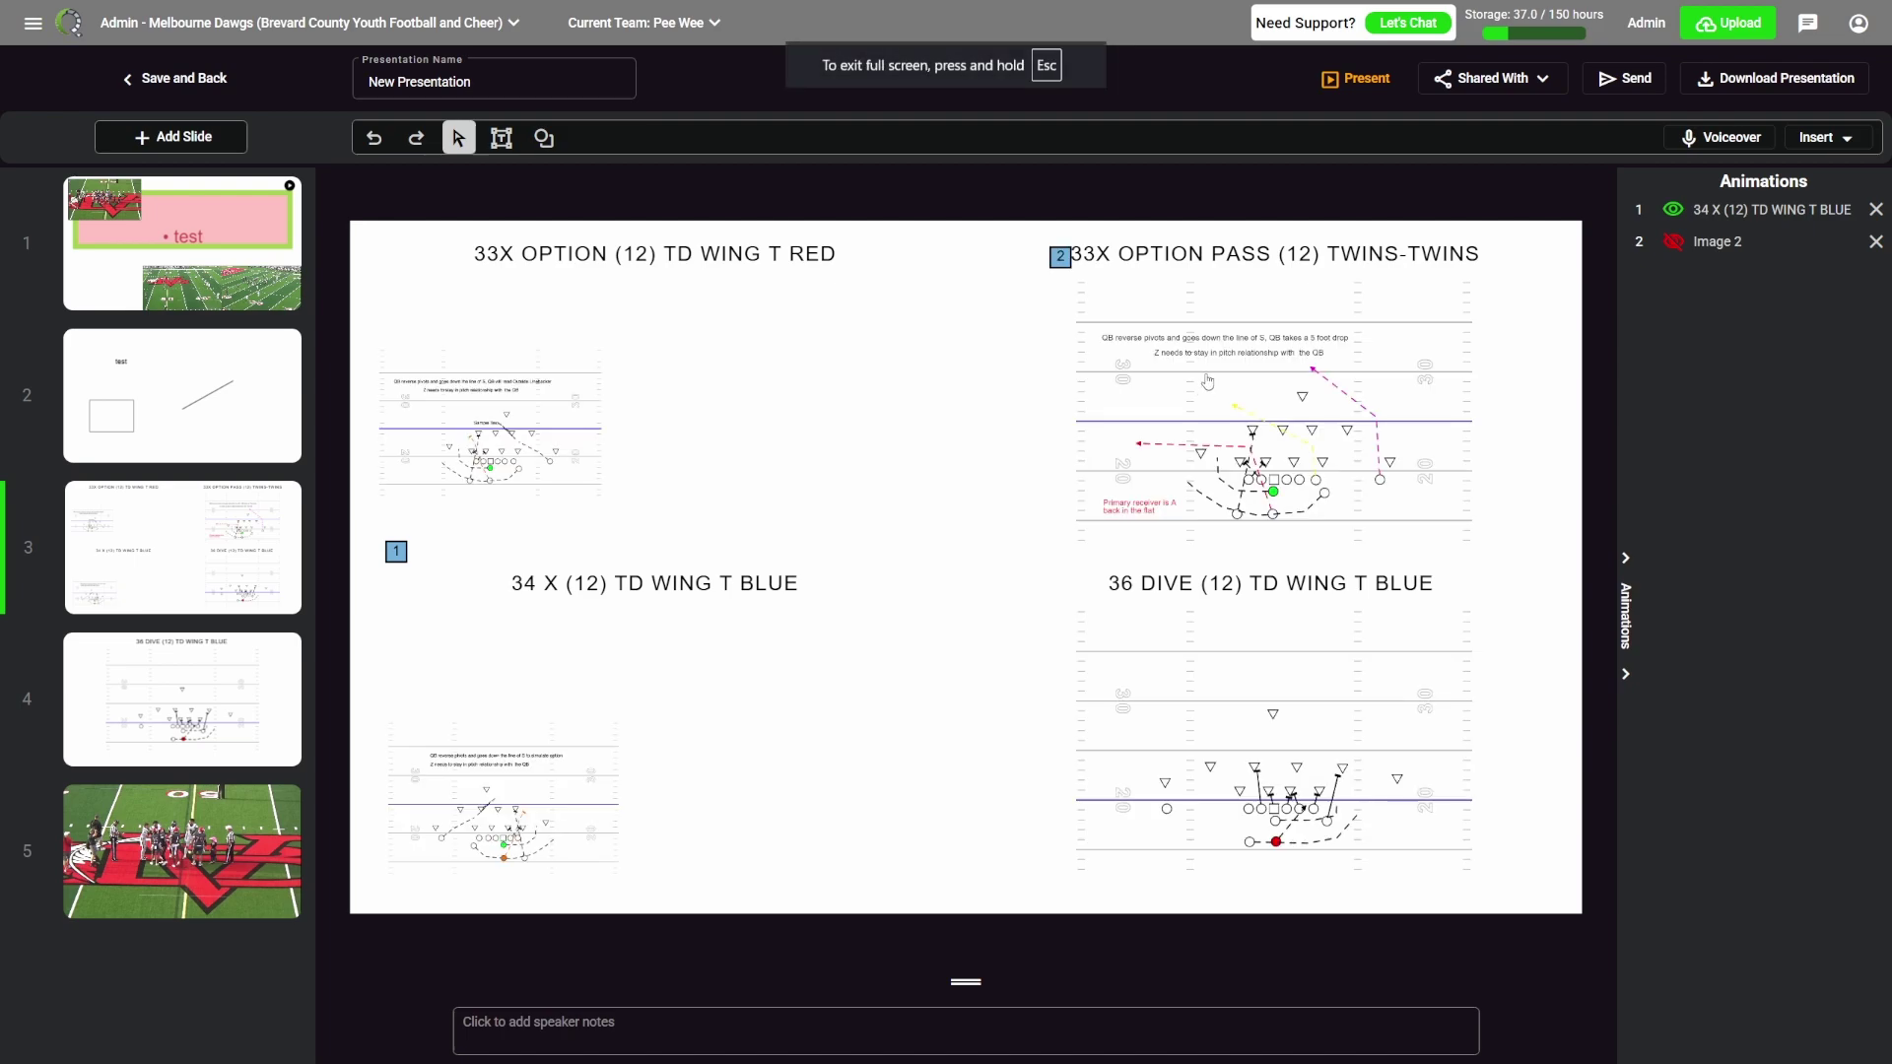
Open slide 5 and rename the presentation to "Testing".
left_click(524, 1029)
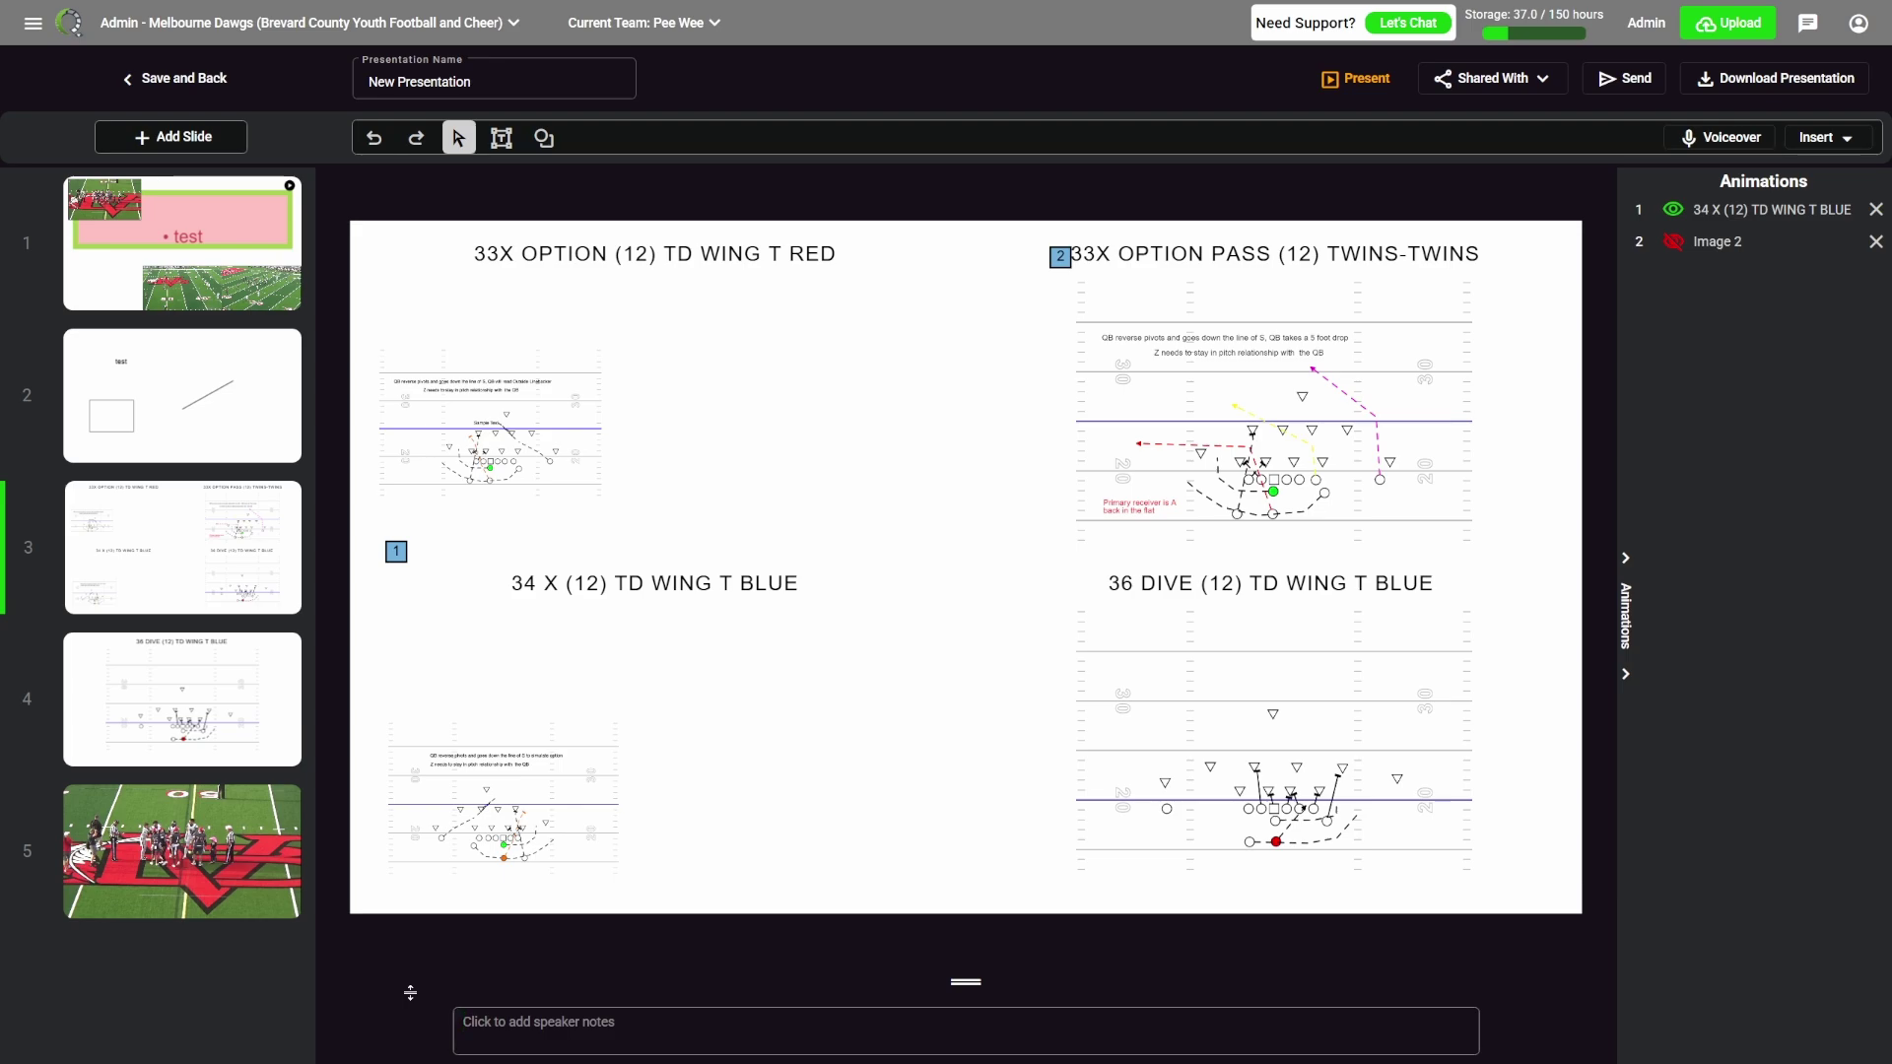
left_click(224, 859)
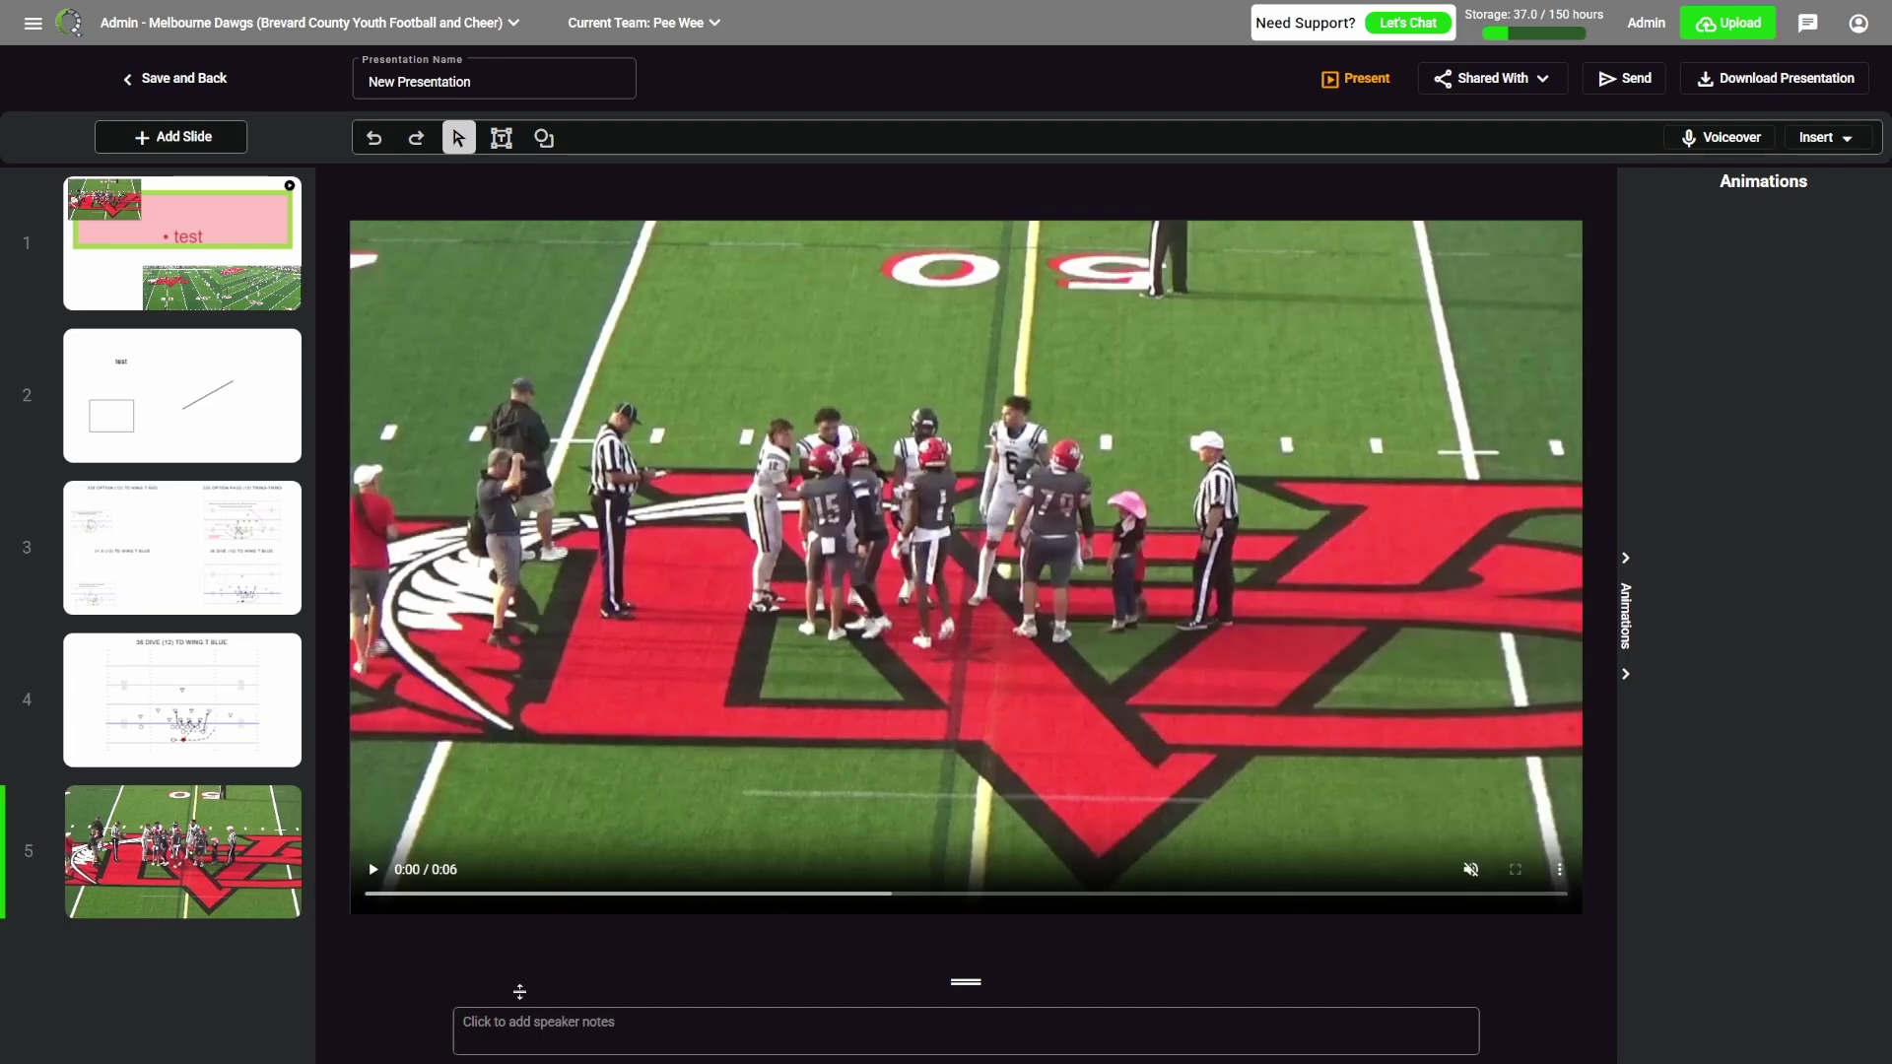
left_click(580, 83)
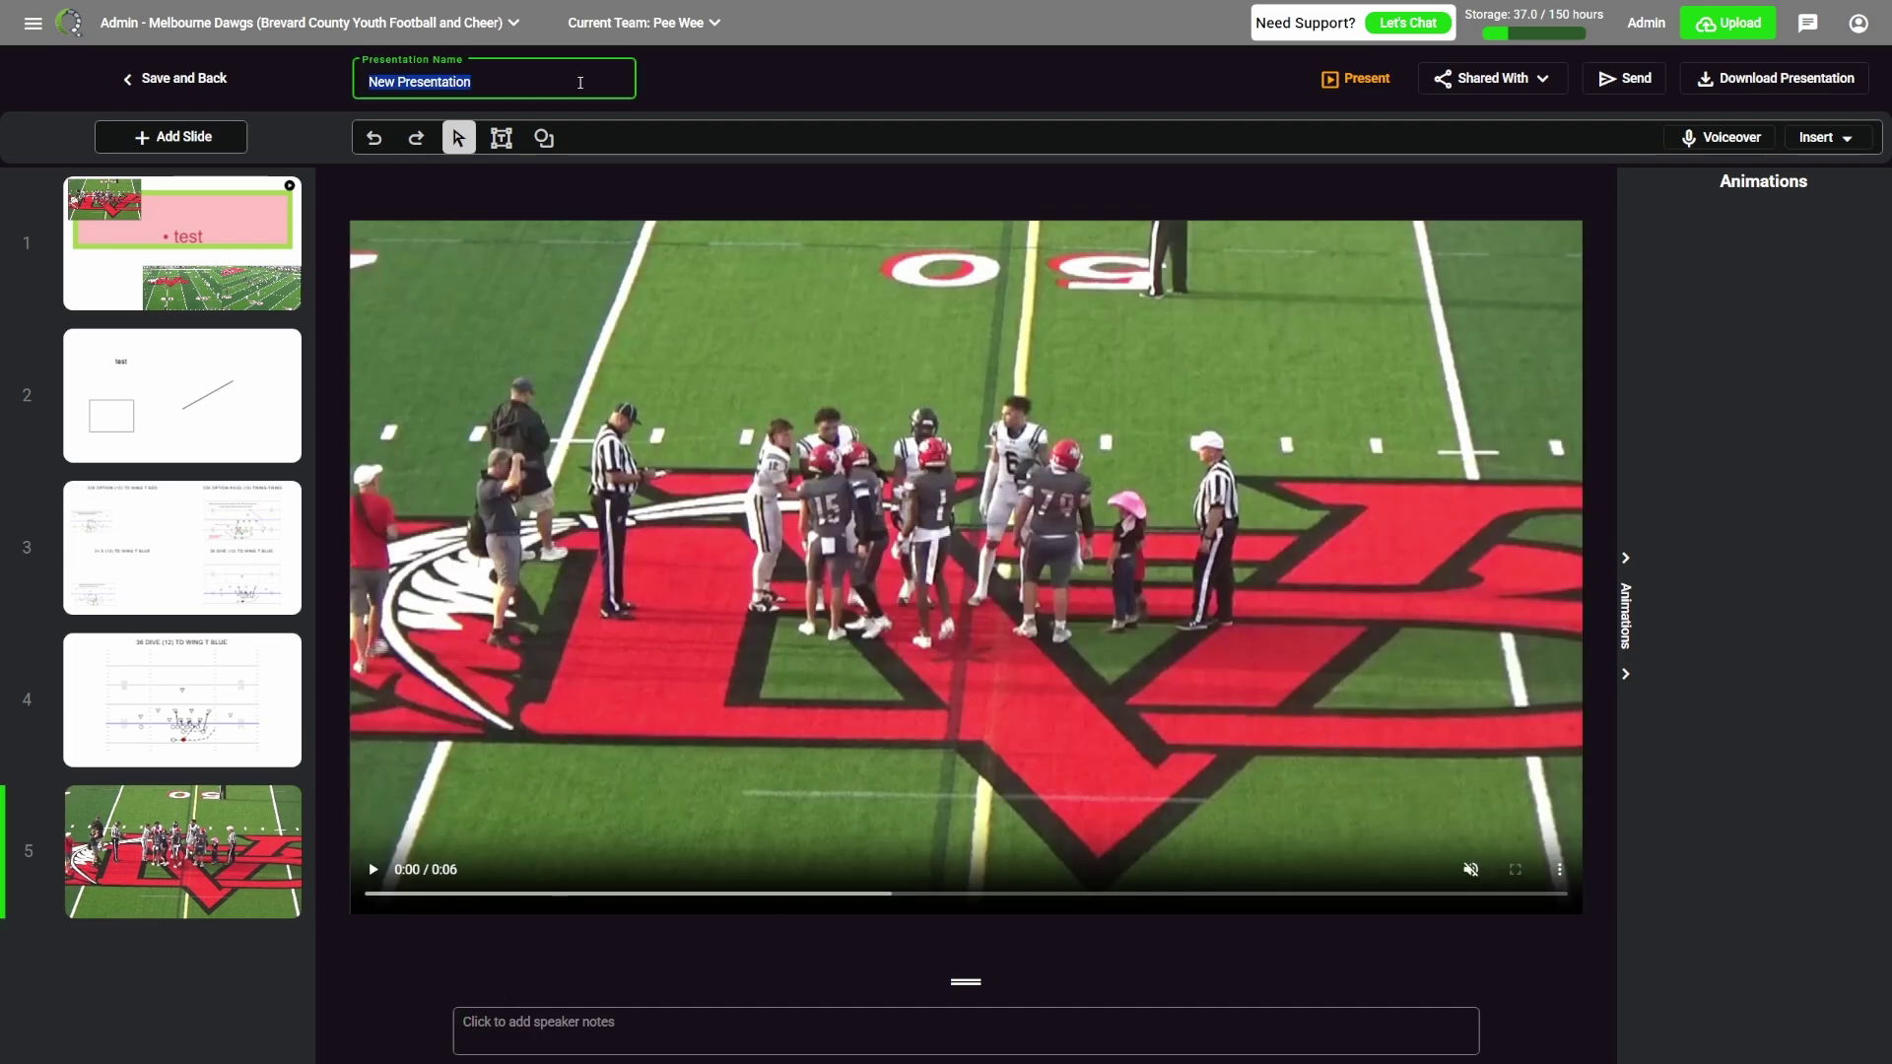
type("Testing")
key("Return")
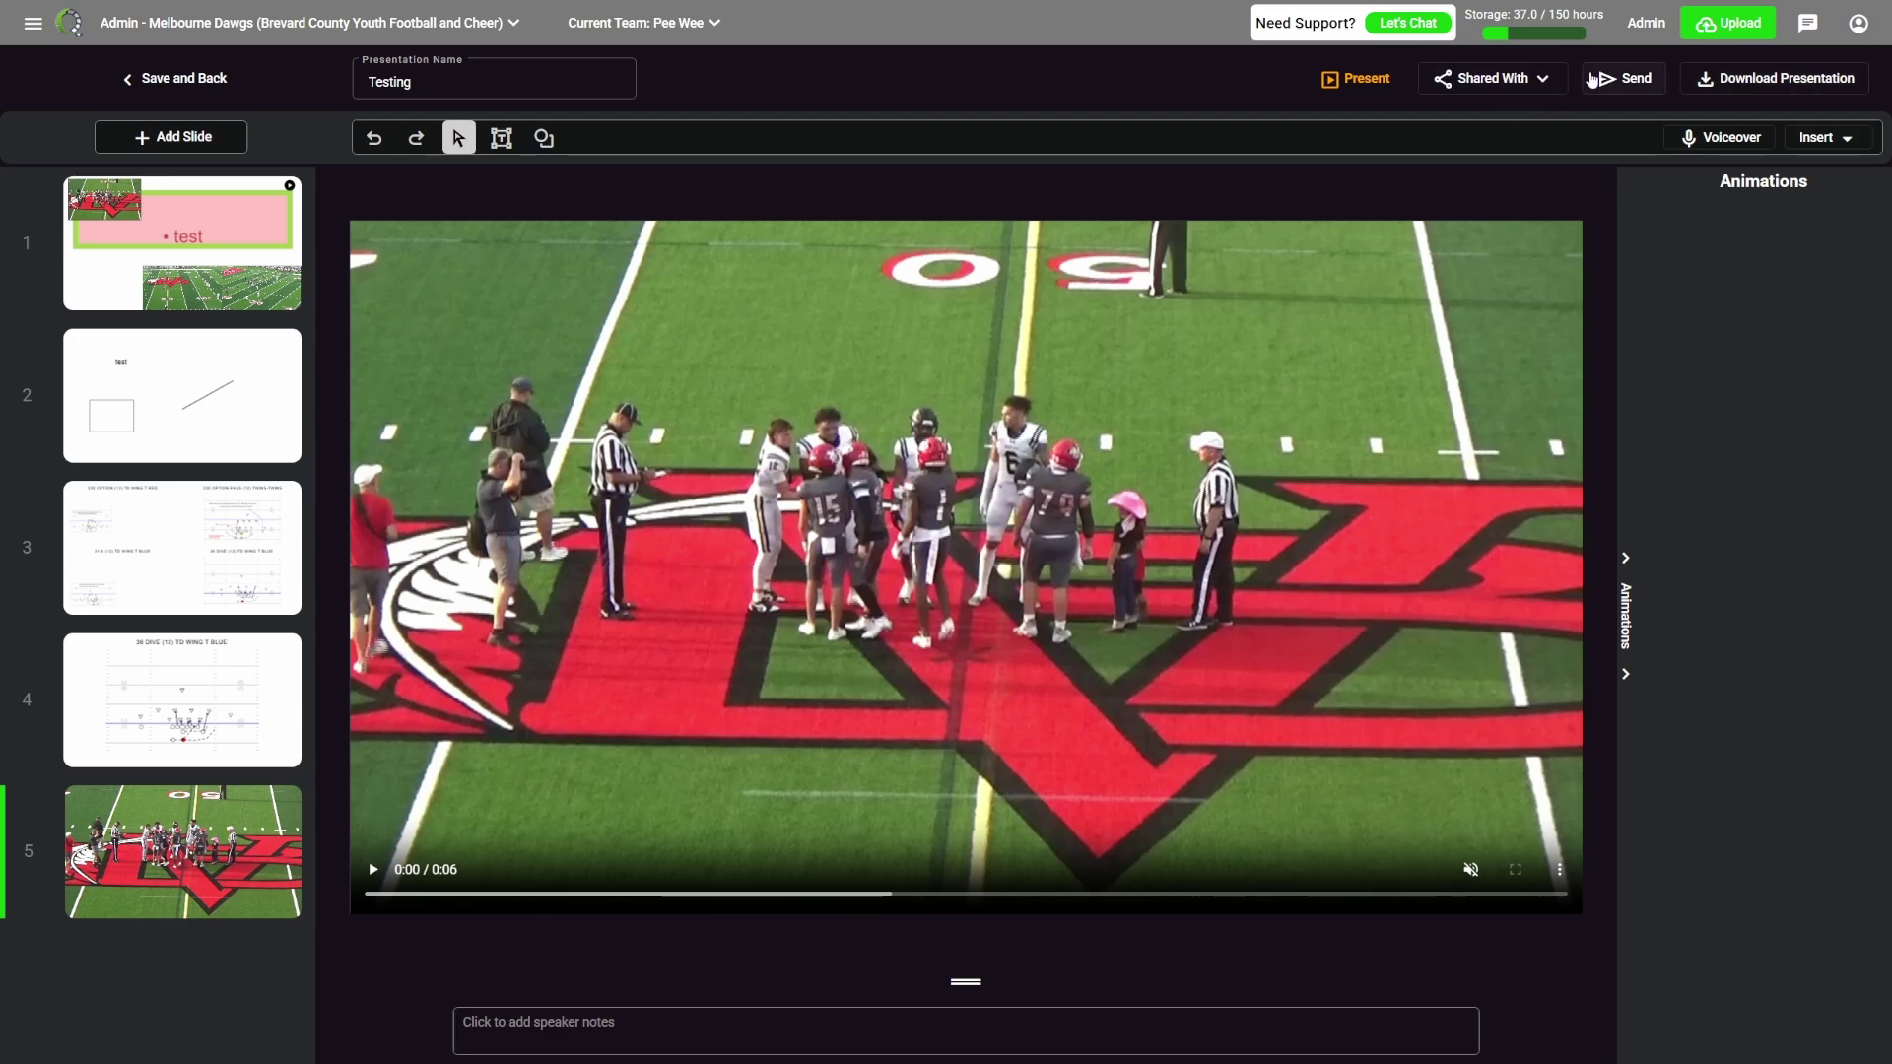
Open the form for sending the presentation to a QwikCut user and close it without sending.
left_click(1626, 78)
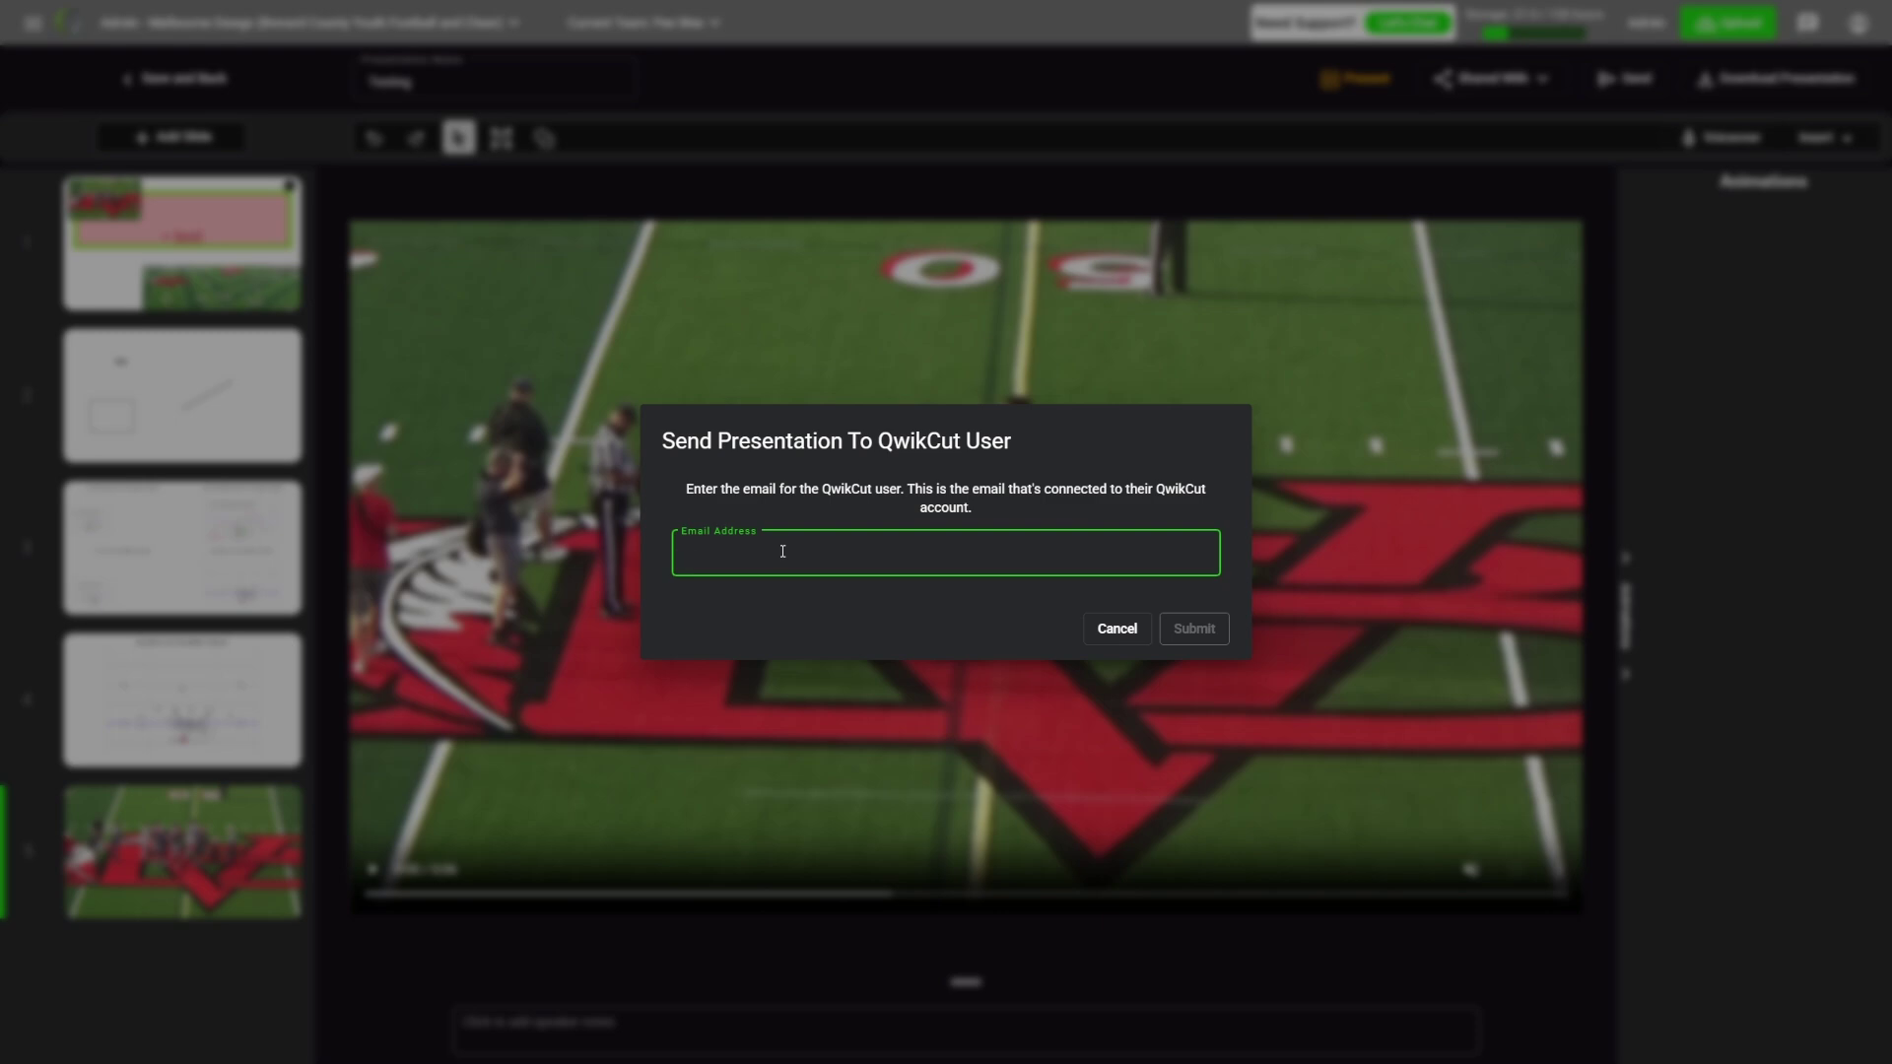
left_click(1117, 628)
Share the presentation with the Offense group and two individual players, and view the access removal options without removing anyone.
left_click(1493, 78)
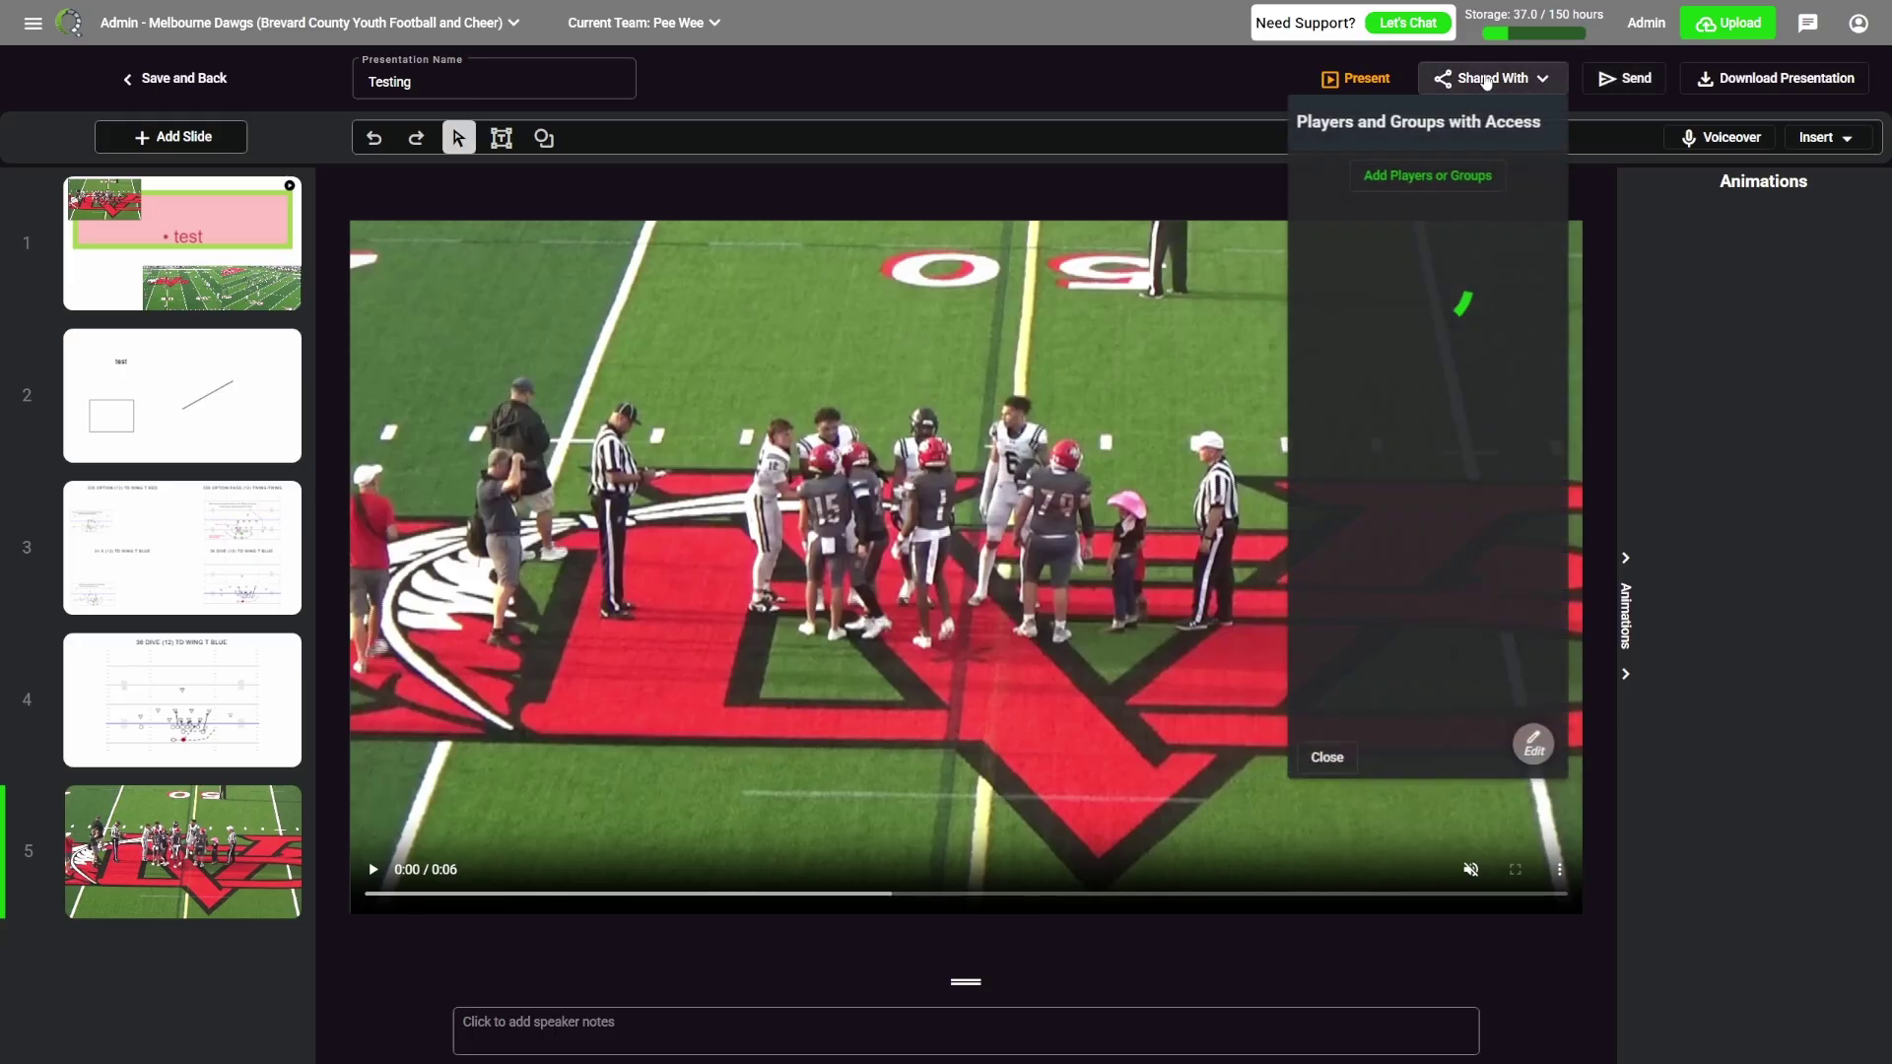
left_click(1407, 174)
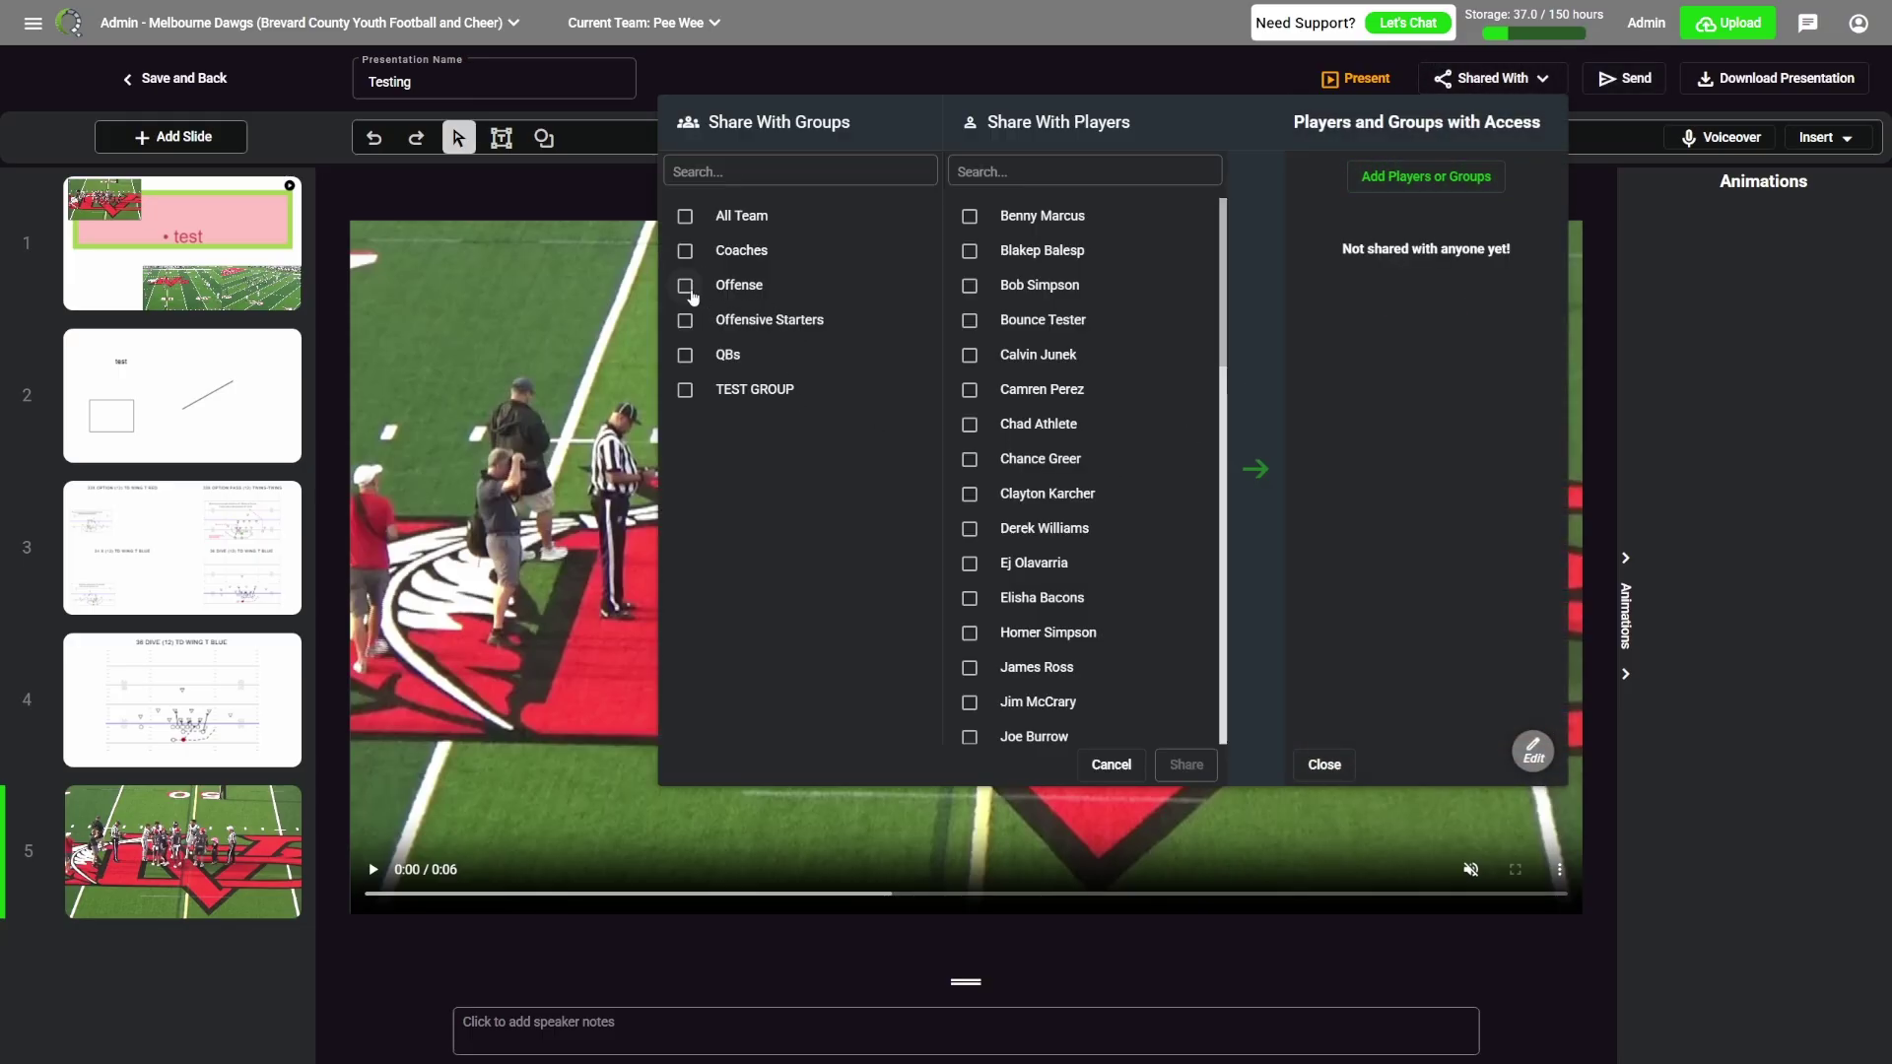
left_click(685, 286)
scroll(1013, 468, "down", 2)
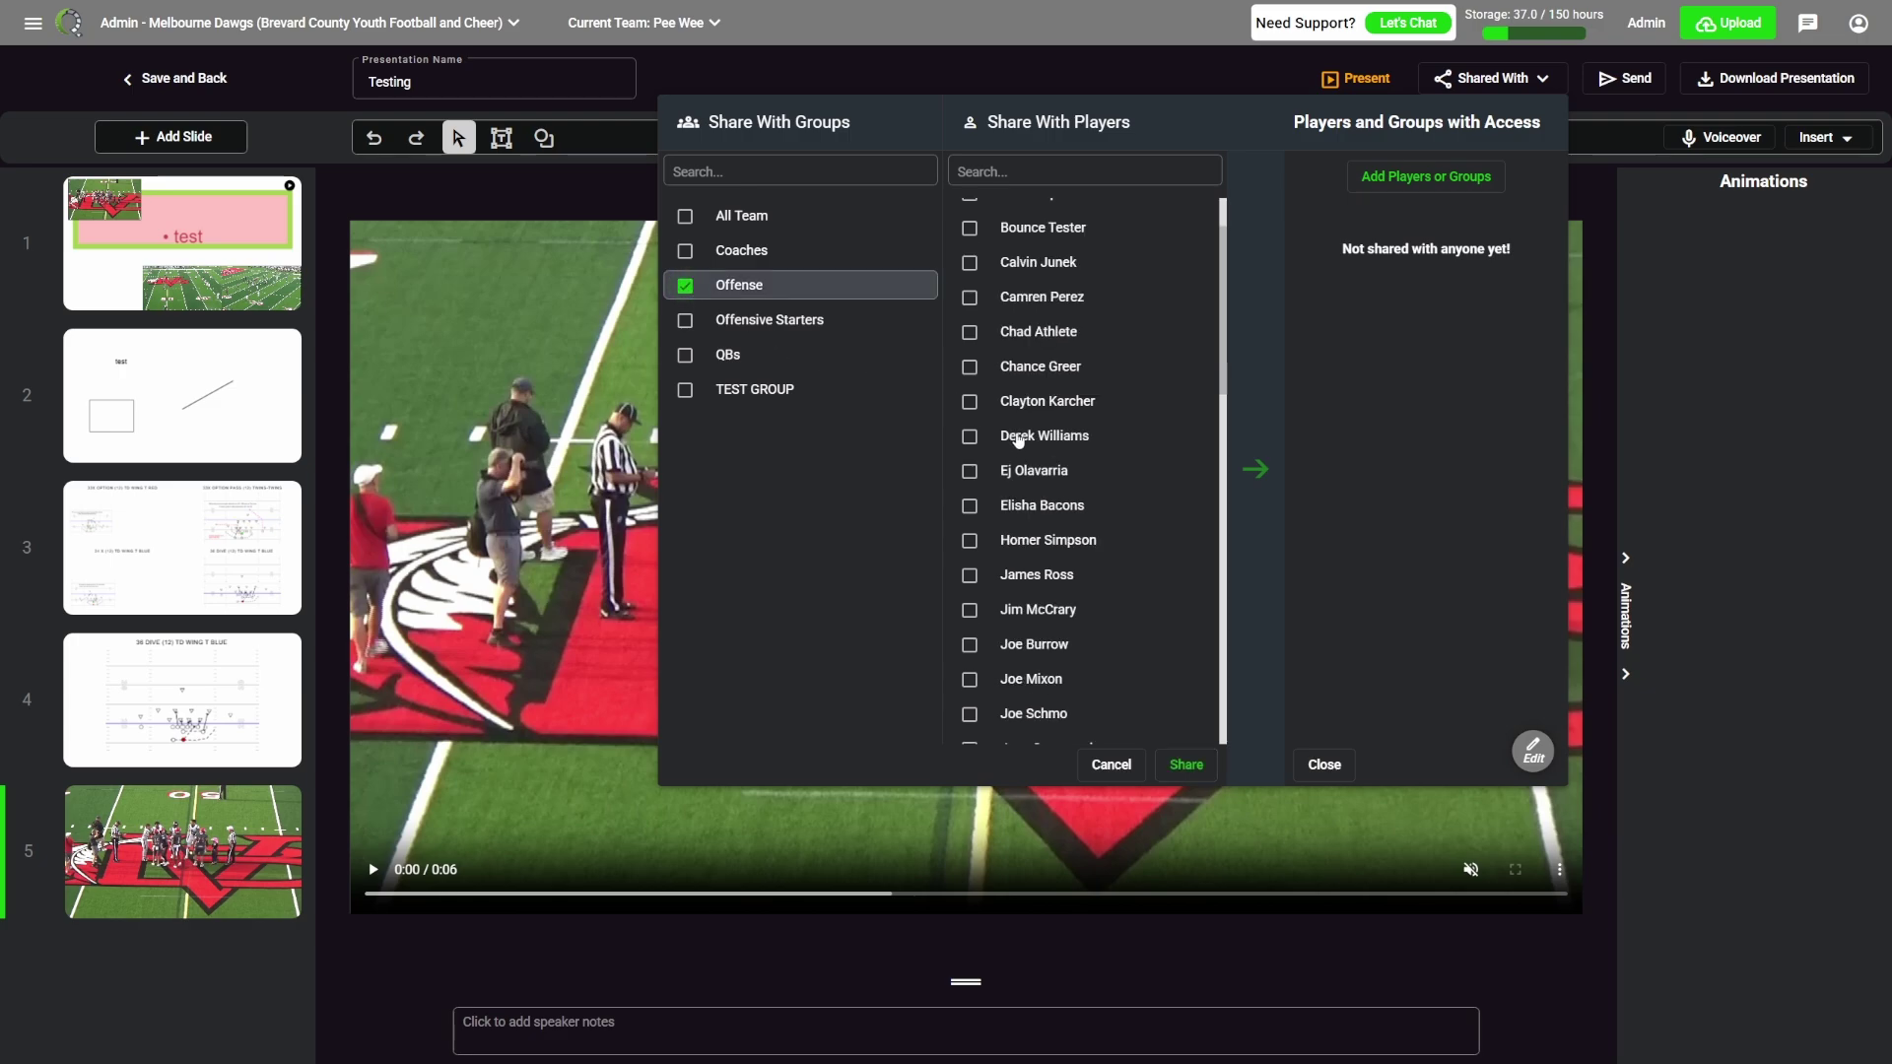
left_click(970, 447)
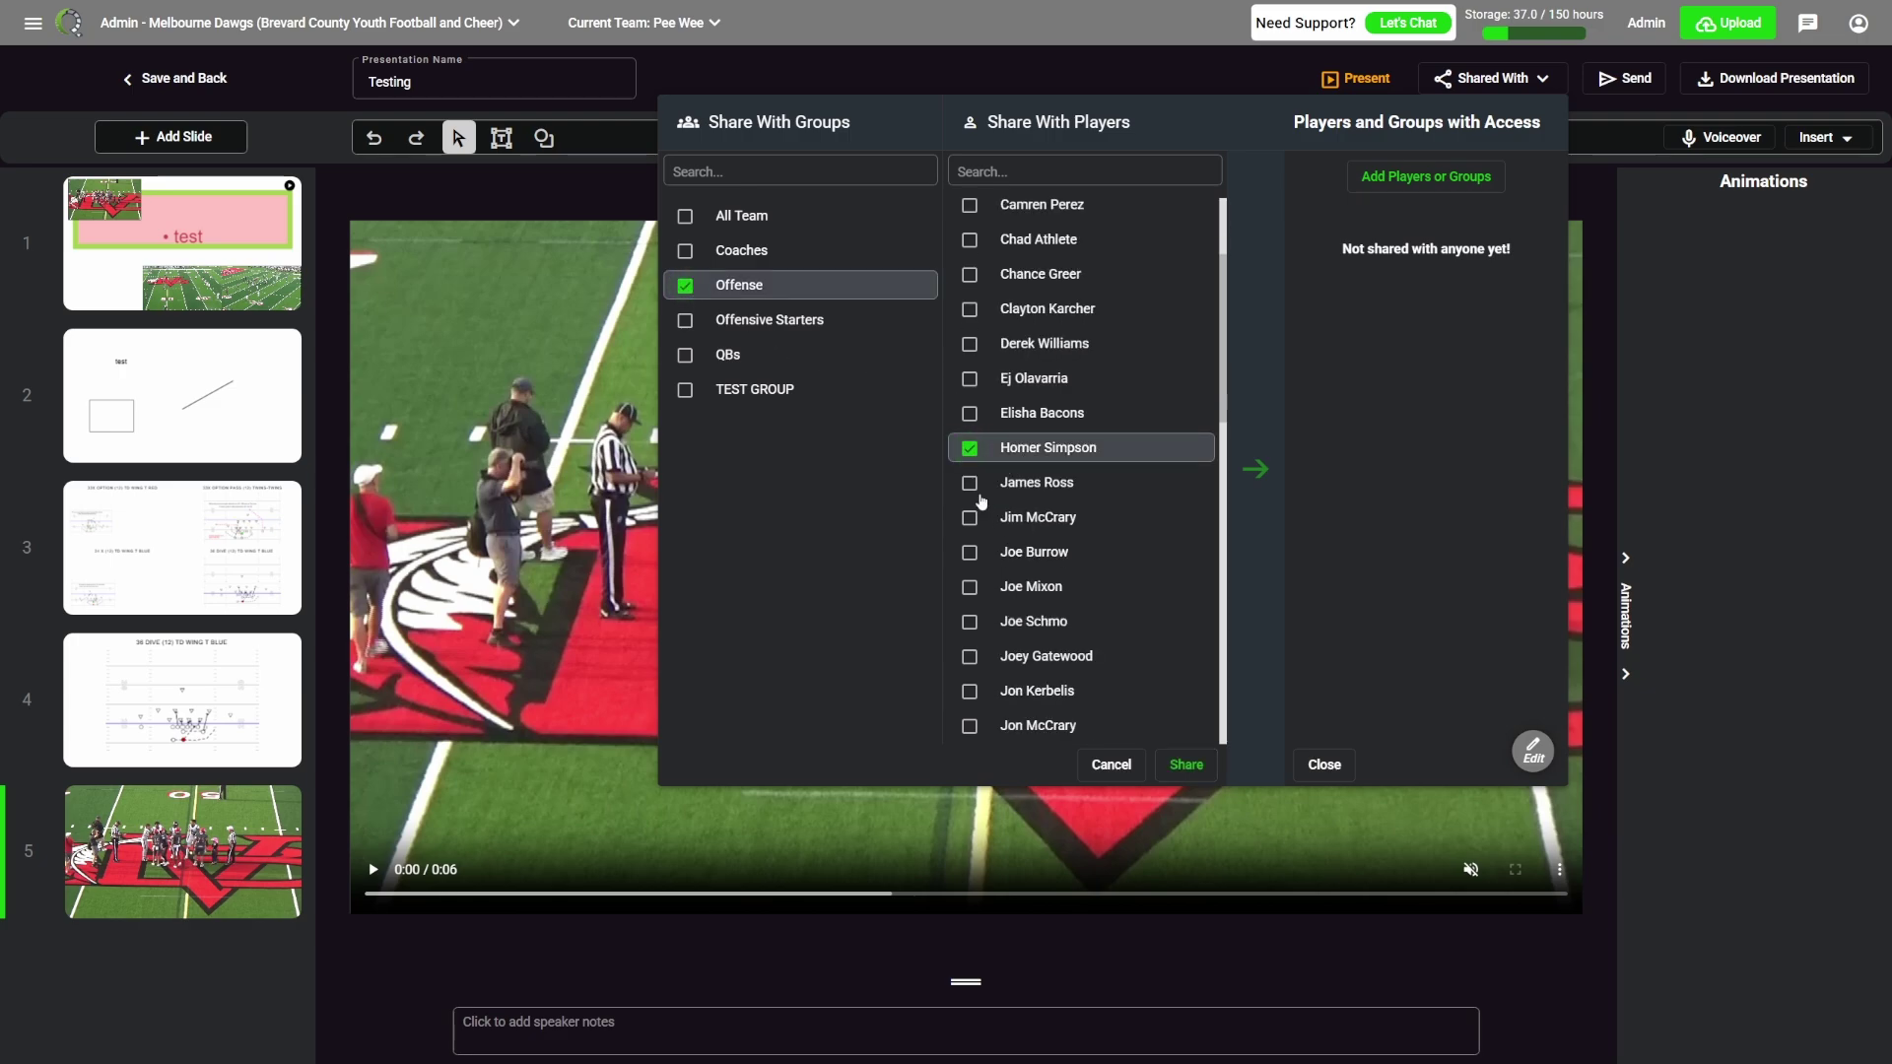
left_click(970, 483)
left_click(1186, 765)
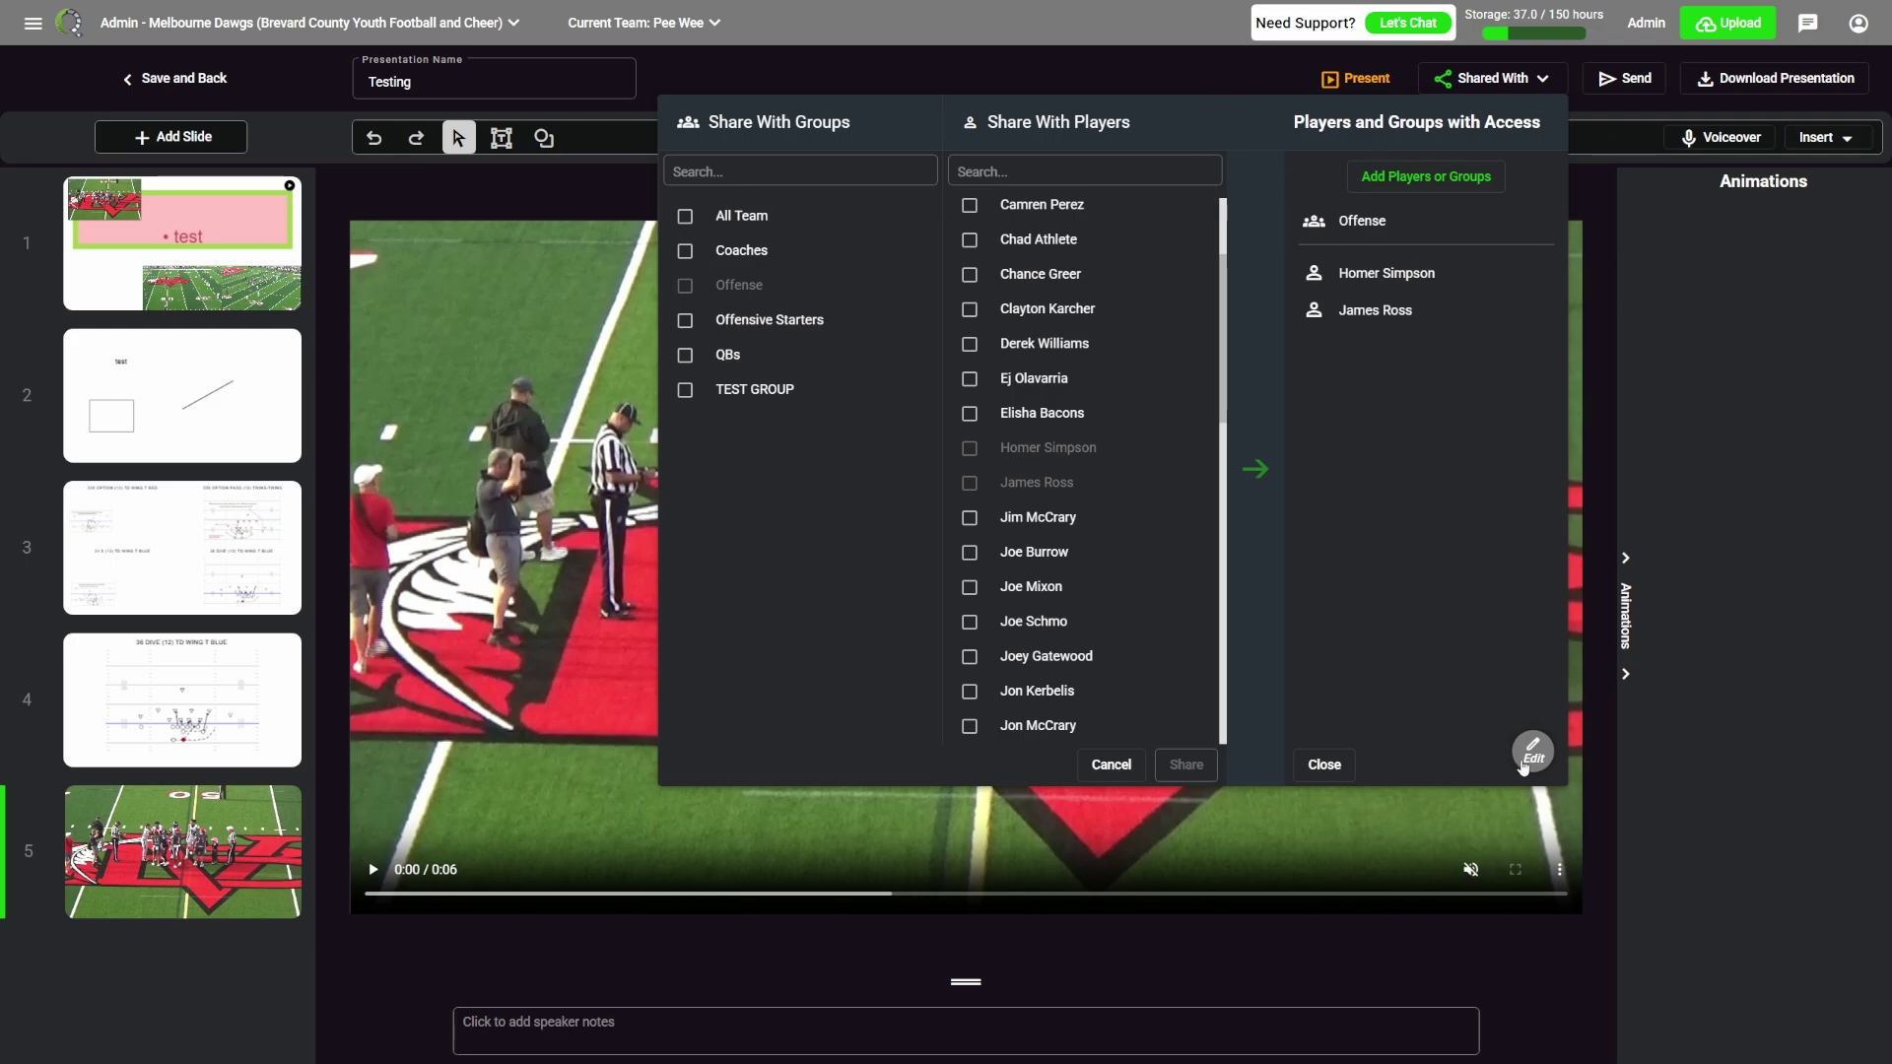
left_click(1533, 753)
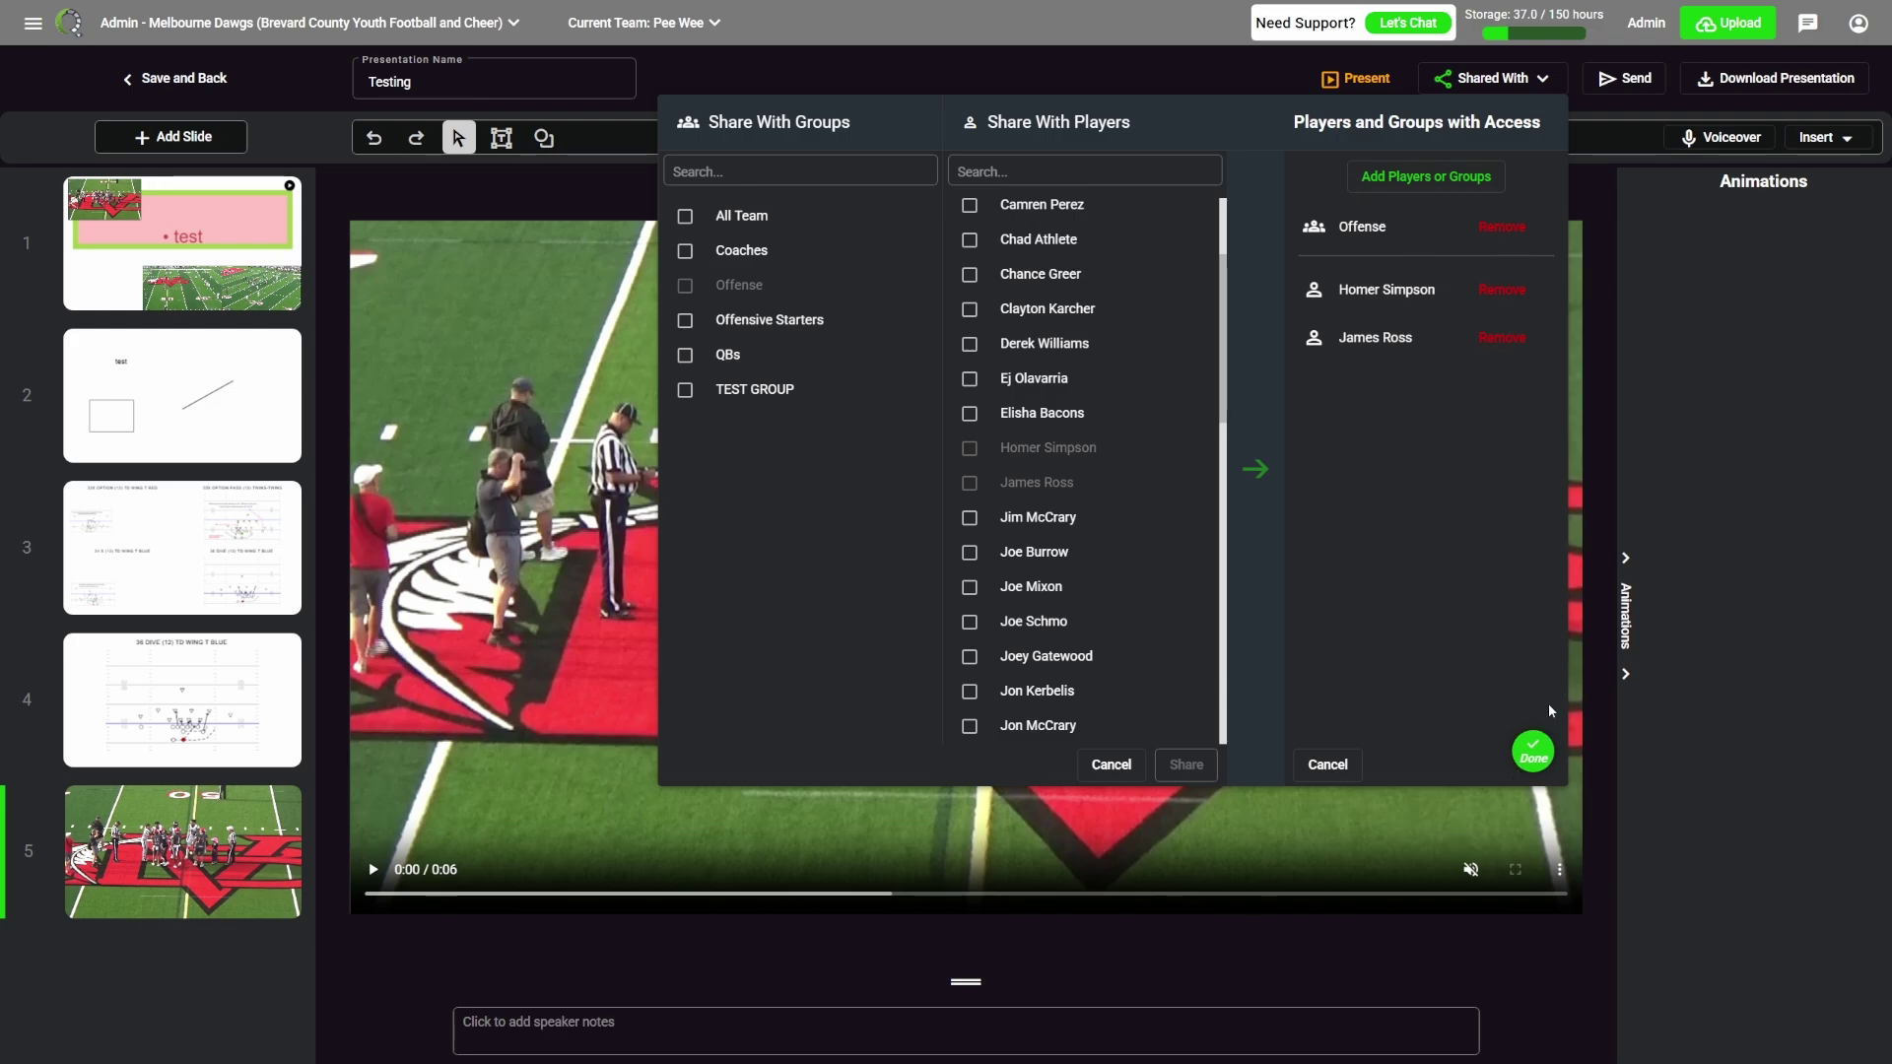
left_click(1533, 752)
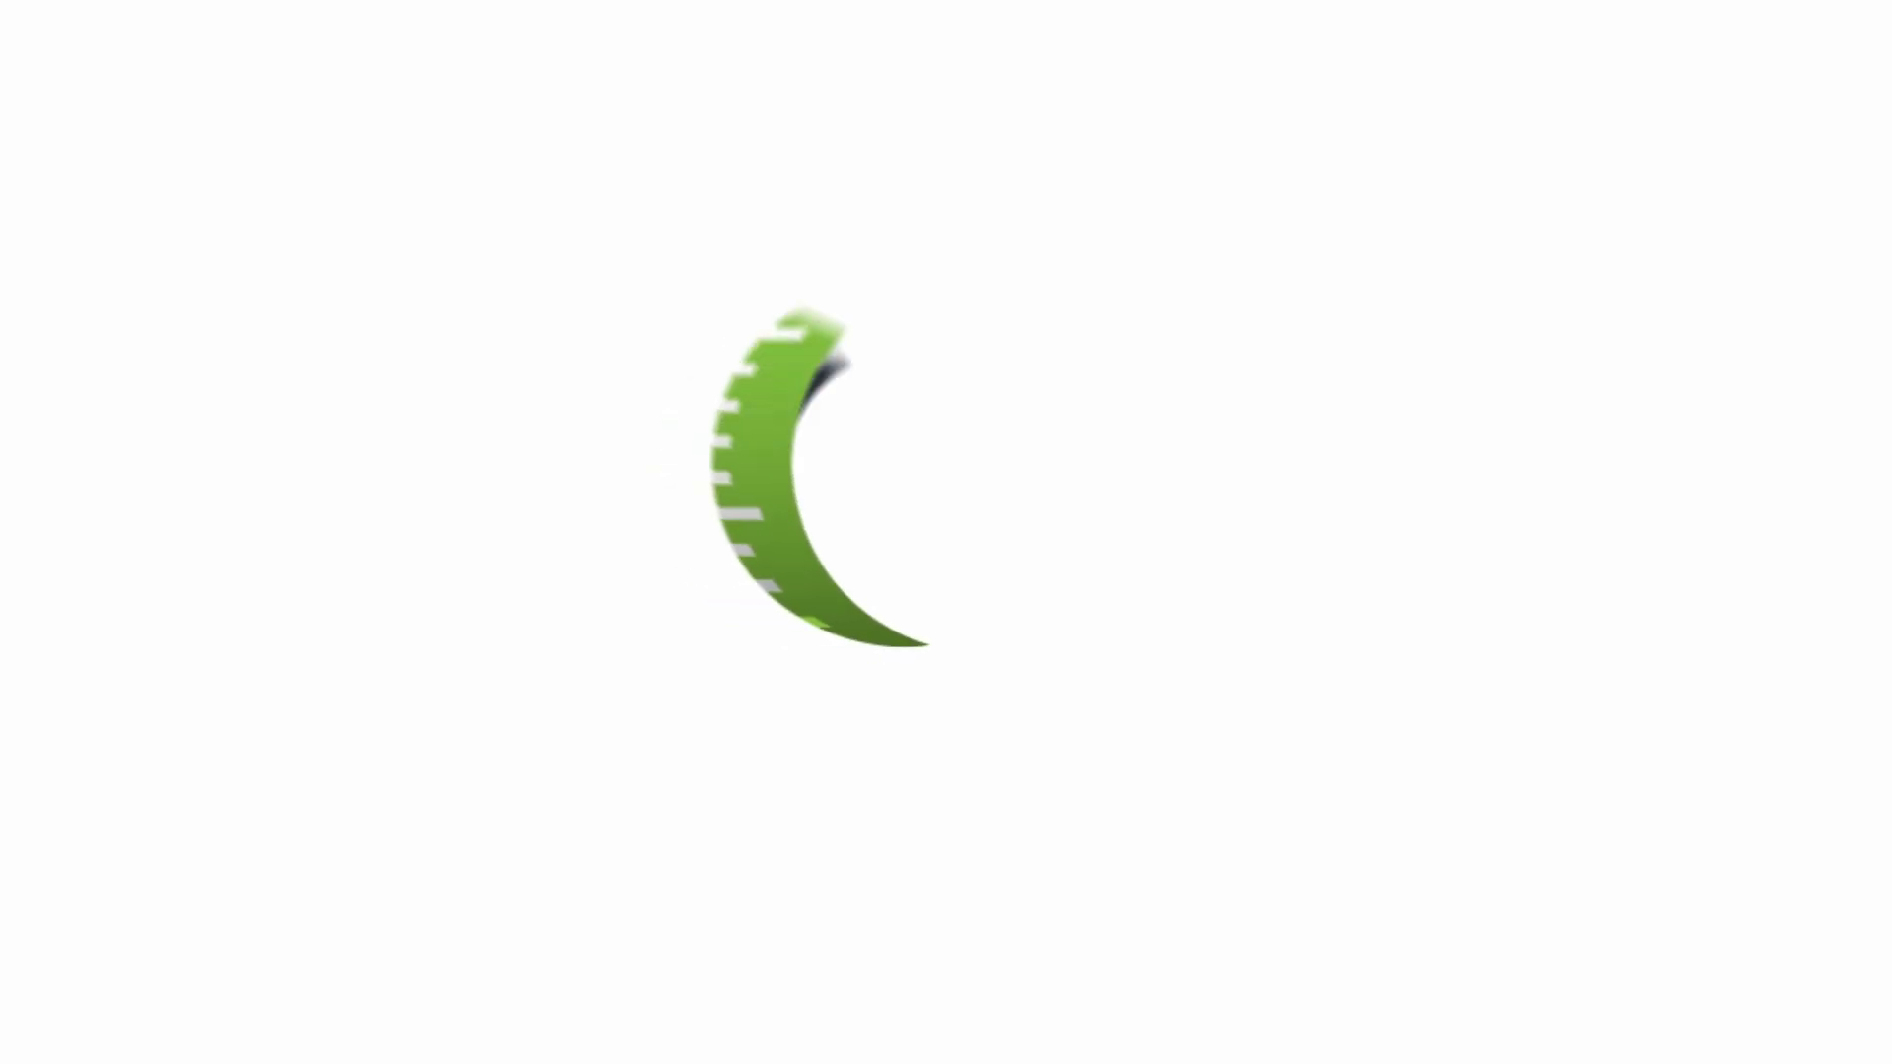